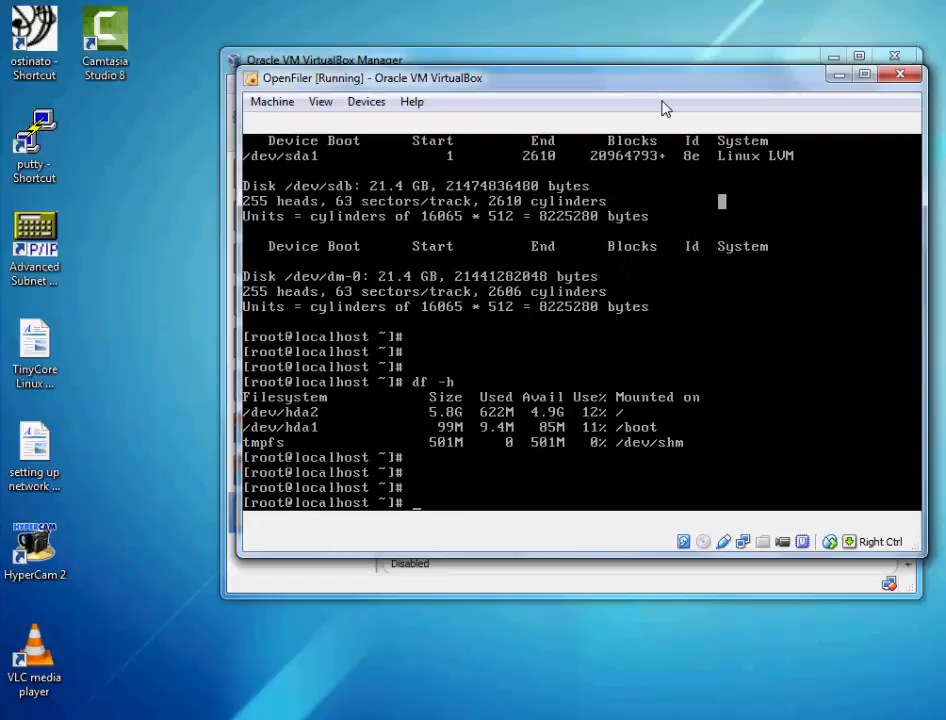
- List the OpenFiler server's mounted filesystems and their usage with df -h
{"action": "type", "text": "df -h"}
{"action": "key", "text": "Return"}
{"action": "key", "text": "Return"}
{"action": "key", "text": "Return"}
{"action": "key", "text": "Return"}
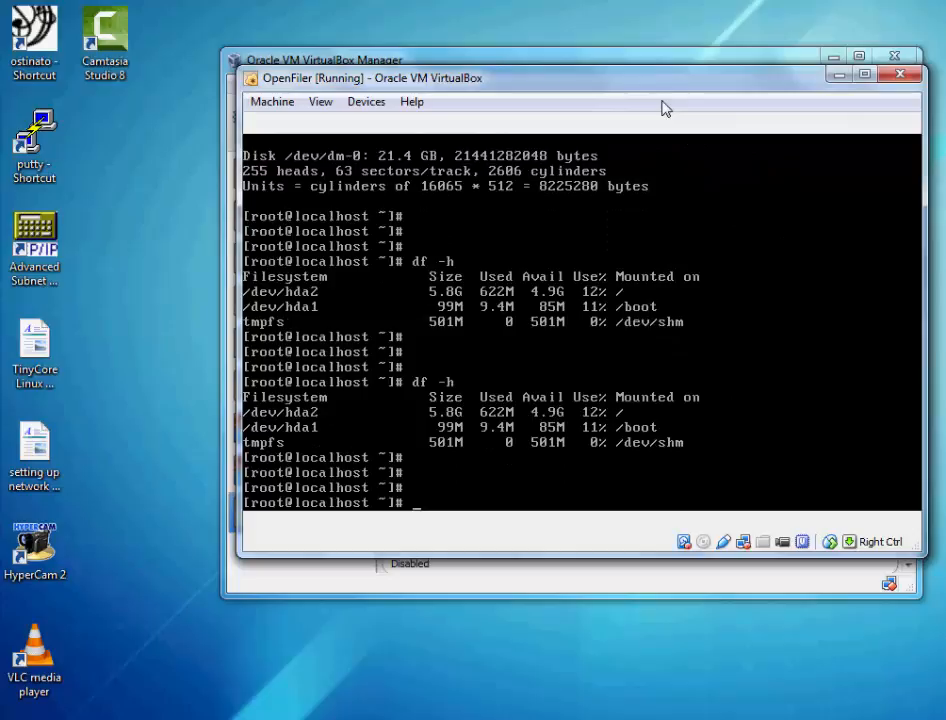
- Page through the OpenFiler server's disks and partitions with fdisk -l | more
{"action": "type", "text": "fdisk -l | more"}
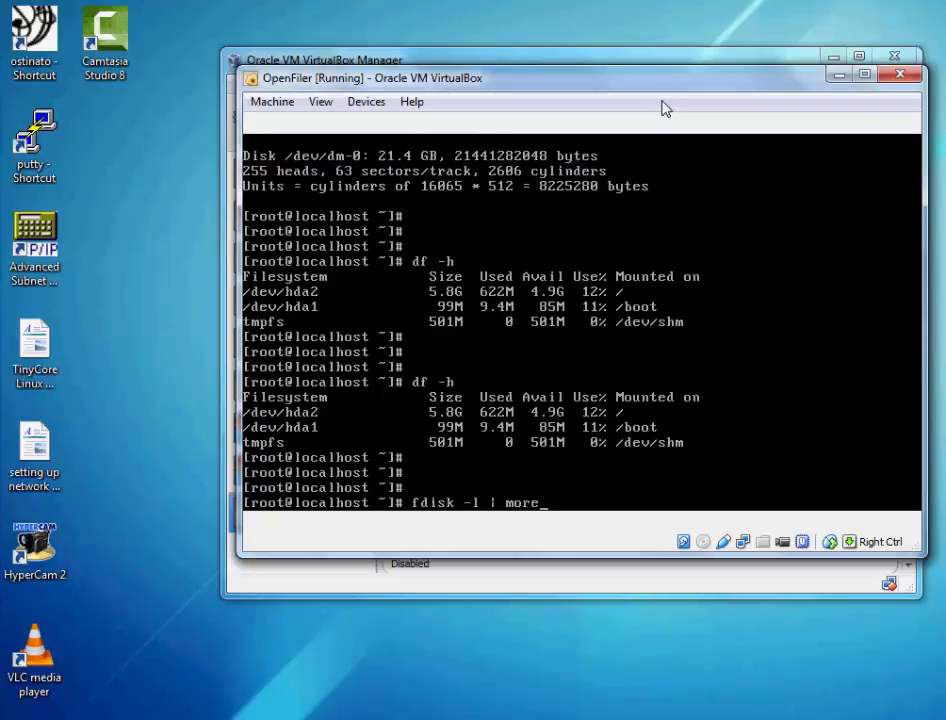
{"action": "key", "text": "Return"}
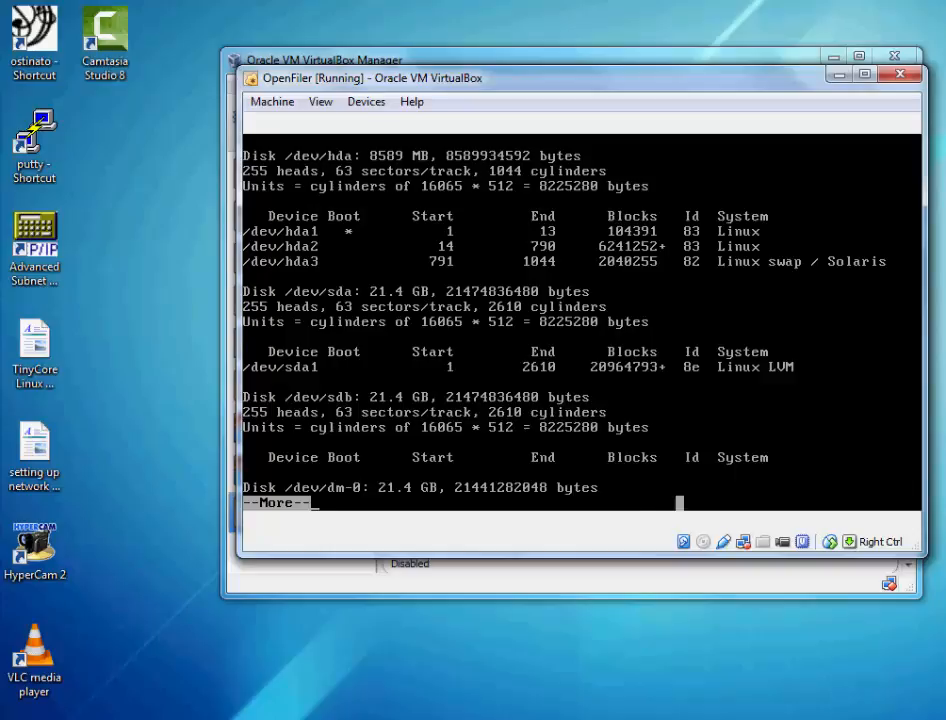
{"action": "key", "text": "Return"}
{"action": "key", "text": "Return"}
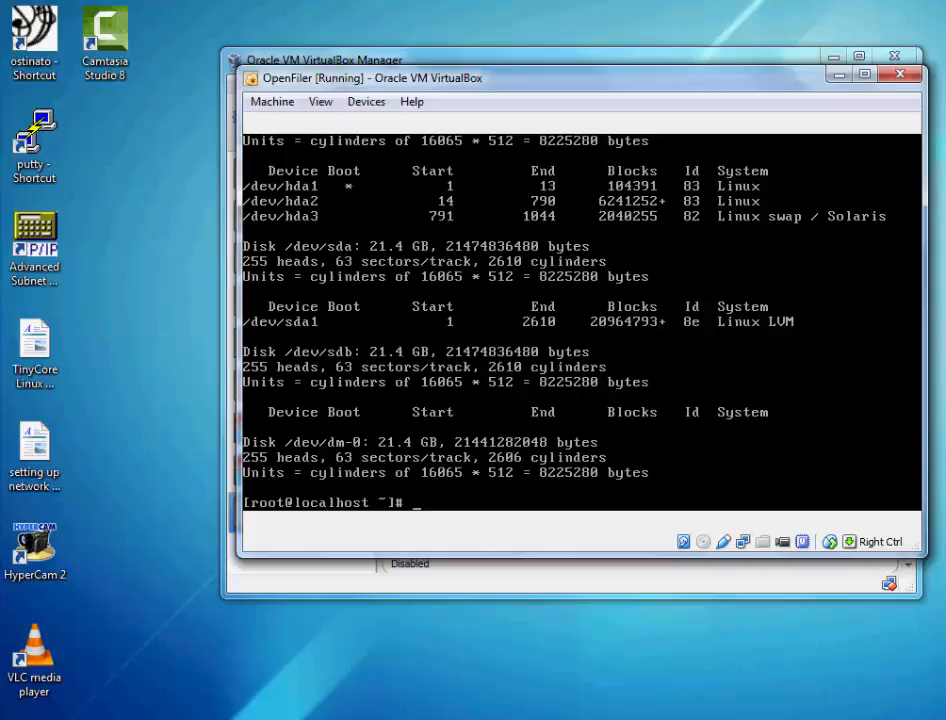
- Minimize the OpenFiler console and start a new virtual machine named iscsi-init, type Linux, version Other Linux (64-bit)
{"action": "left_click", "coordinate": [836, 76]}
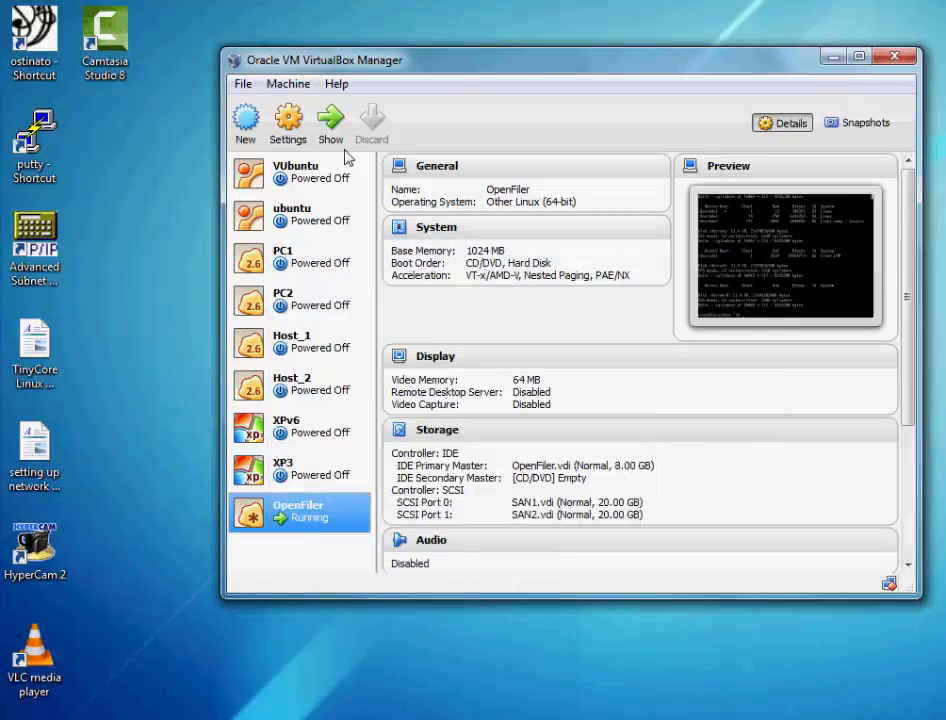
{"action": "left_click", "coordinate": [246, 124]}
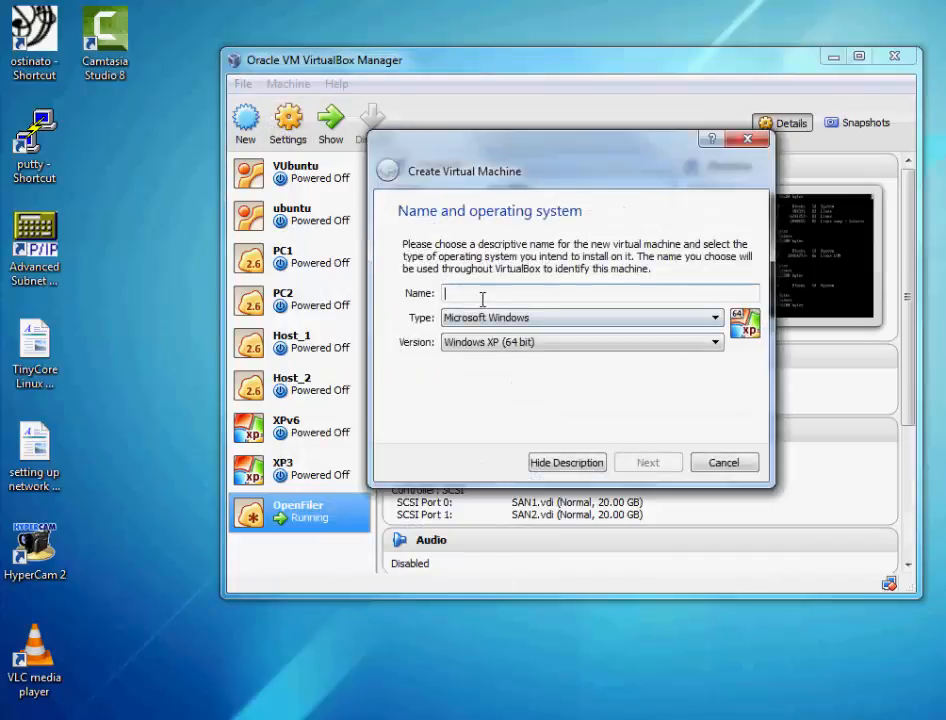
{"action": "type", "text": "iscsi"}
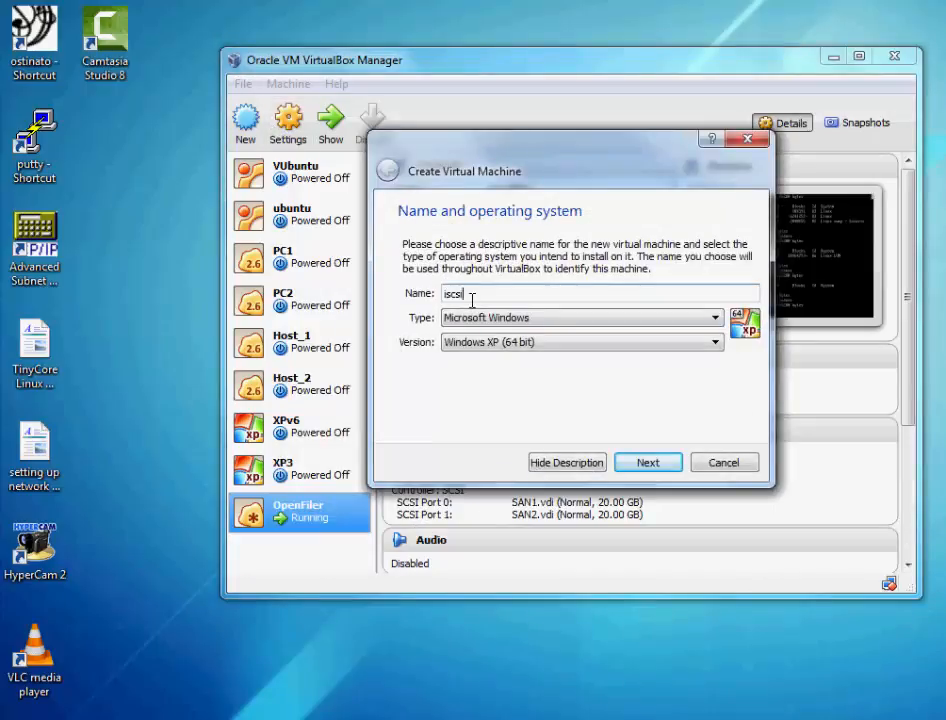
{"action": "type", "text": "-init"}
{"action": "left_click", "coordinate": [684, 320]}
{"action": "left_click", "coordinate": [640, 348]}
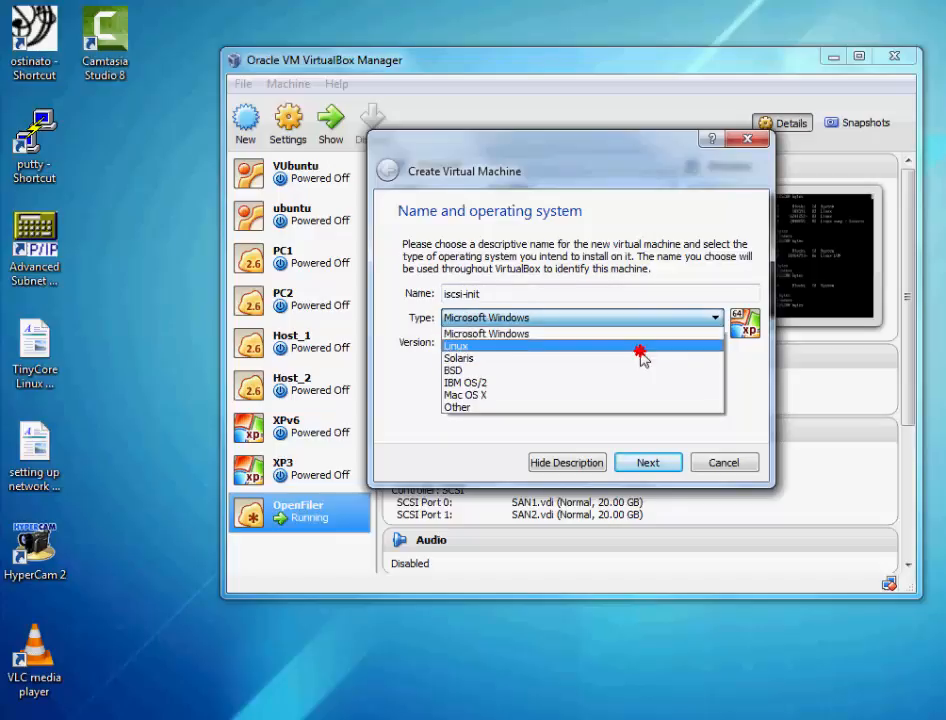
{"action": "left_click", "coordinate": [668, 343]}
{"action": "left_click_drag", "start_coordinate": [714, 412], "coordinate": [714, 440]}
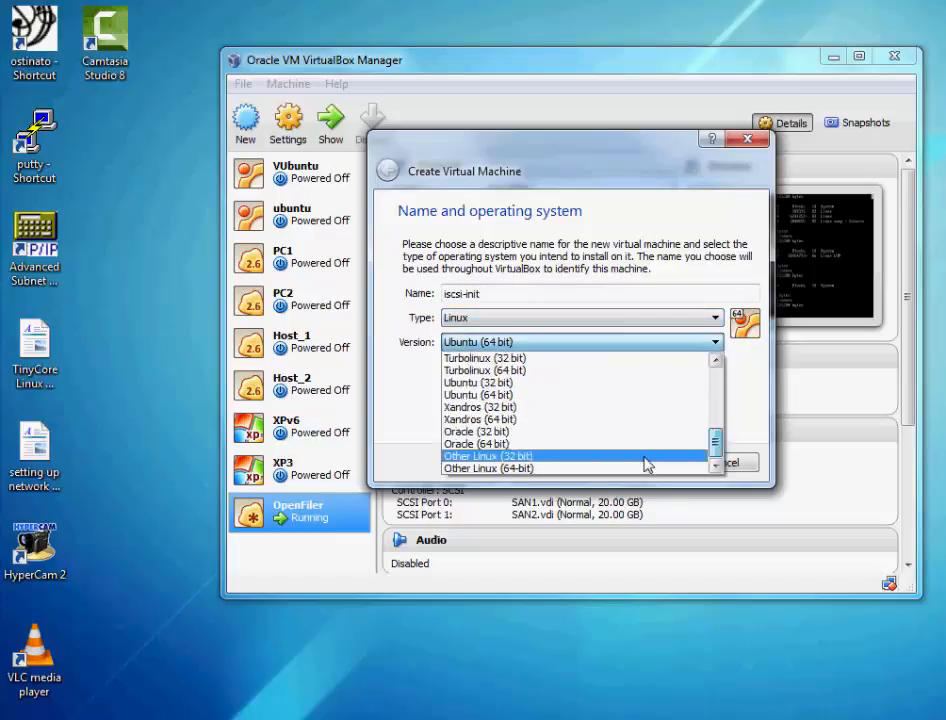
{"action": "left_click", "coordinate": [611, 479]}
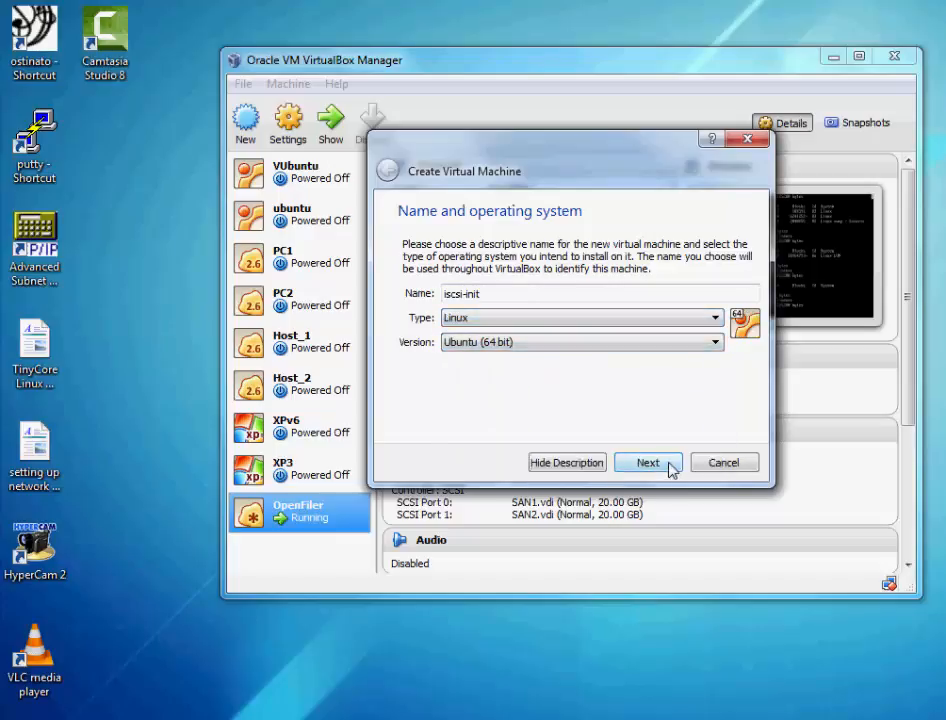
{"action": "left_click", "coordinate": [716, 346]}
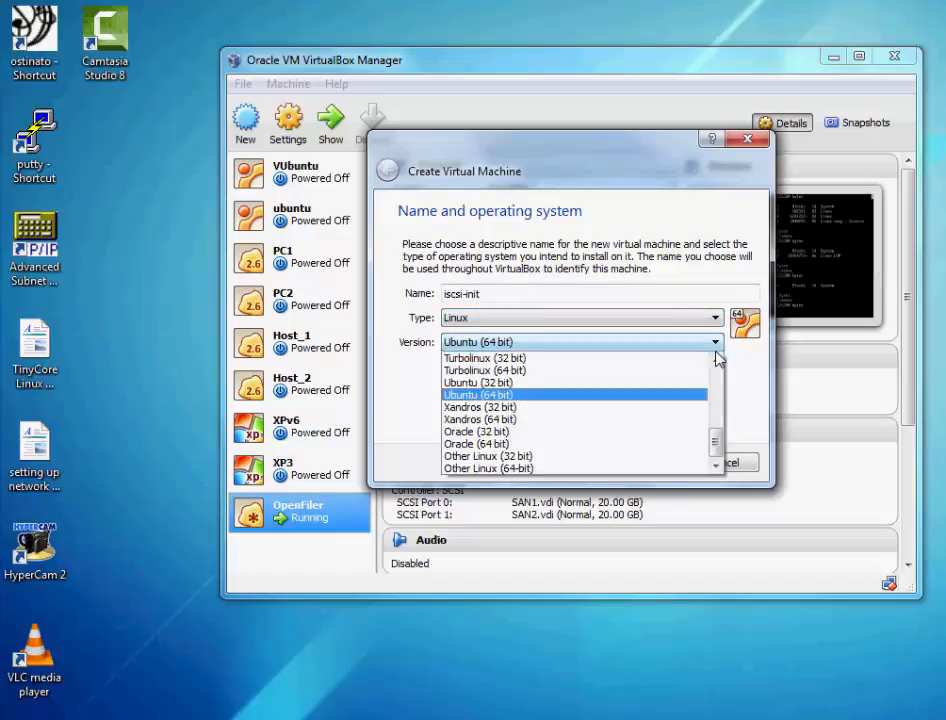
{"action": "left_click", "coordinate": [662, 468]}
{"action": "left_click", "coordinate": [664, 463]}
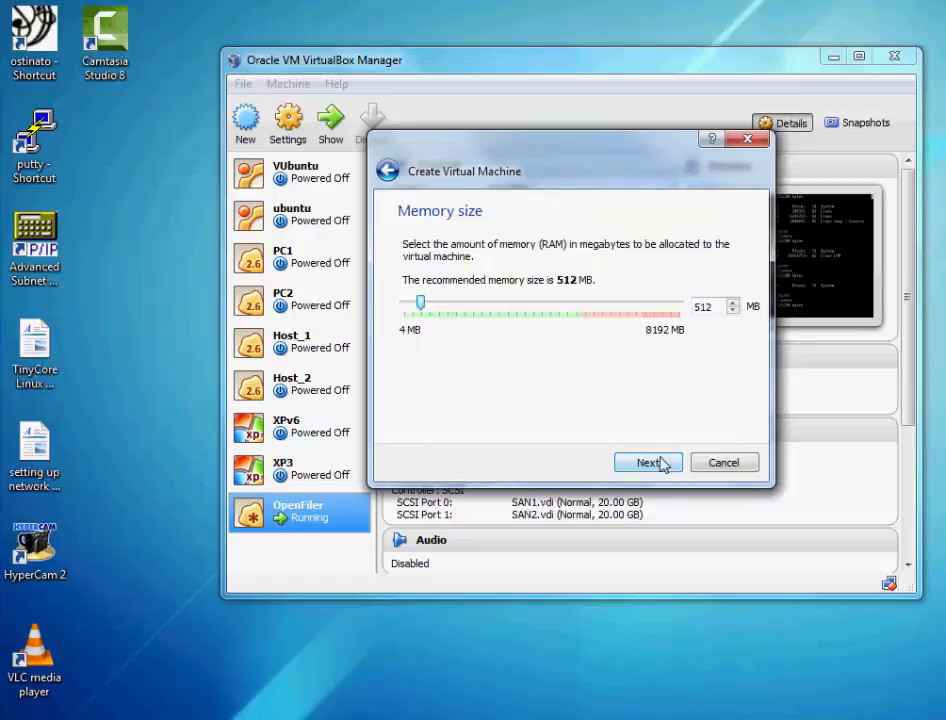
- Set the new virtual machine's memory size to 1024 MB
{"action": "key", "text": "Right"}
{"action": "key", "text": "Right"}
{"action": "key", "text": "Right"}
{"action": "key", "text": "Right"}
{"action": "key", "text": "Right"}
{"action": "key", "text": "Right"}
{"action": "key", "text": "Right"}
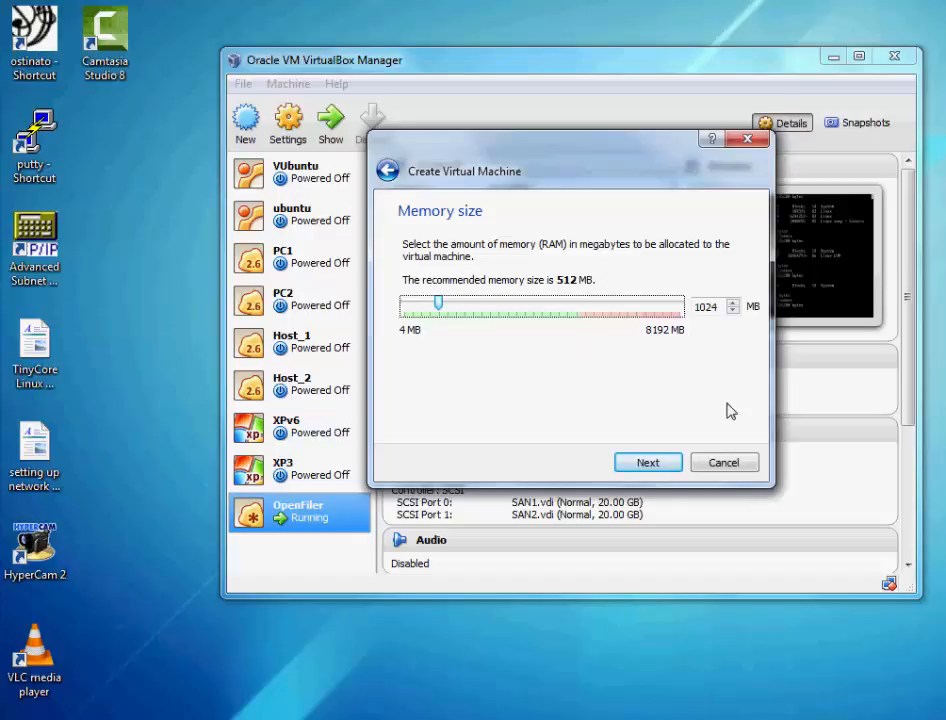
{"action": "left_click", "coordinate": [639, 466]}
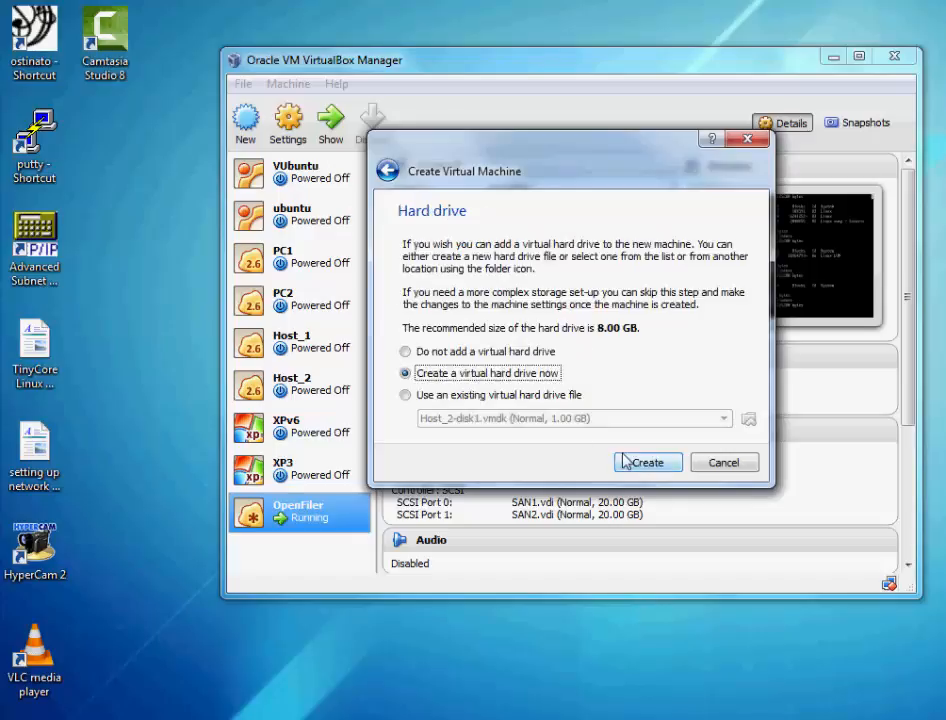
- Create the virtual machine without adding a virtual hard drive, accepting the warning
{"action": "left_click", "coordinate": [495, 352]}
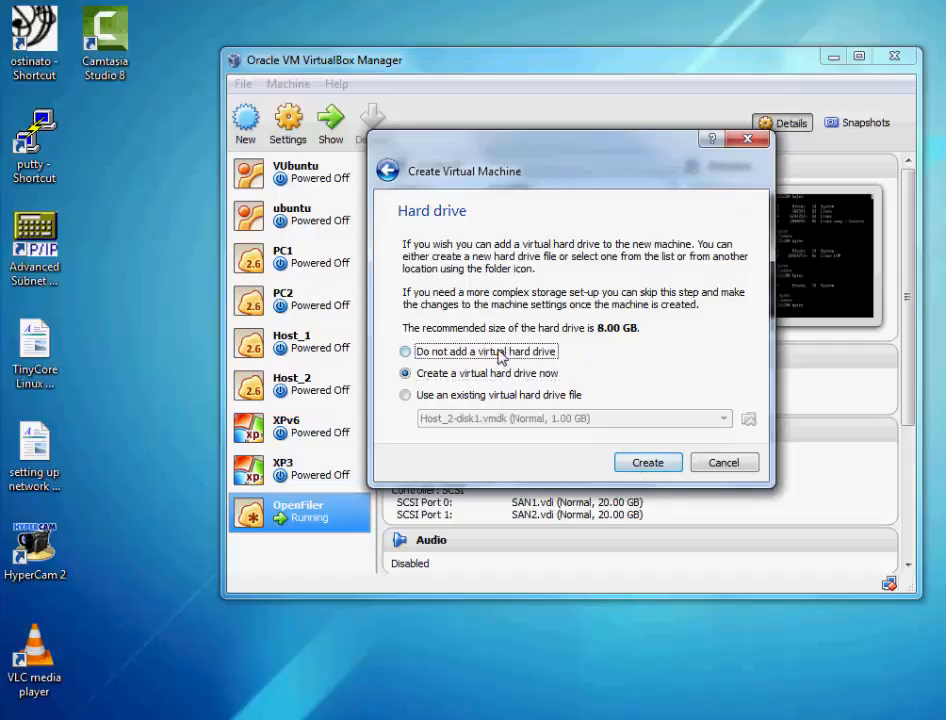
{"action": "left_click", "coordinate": [646, 466]}
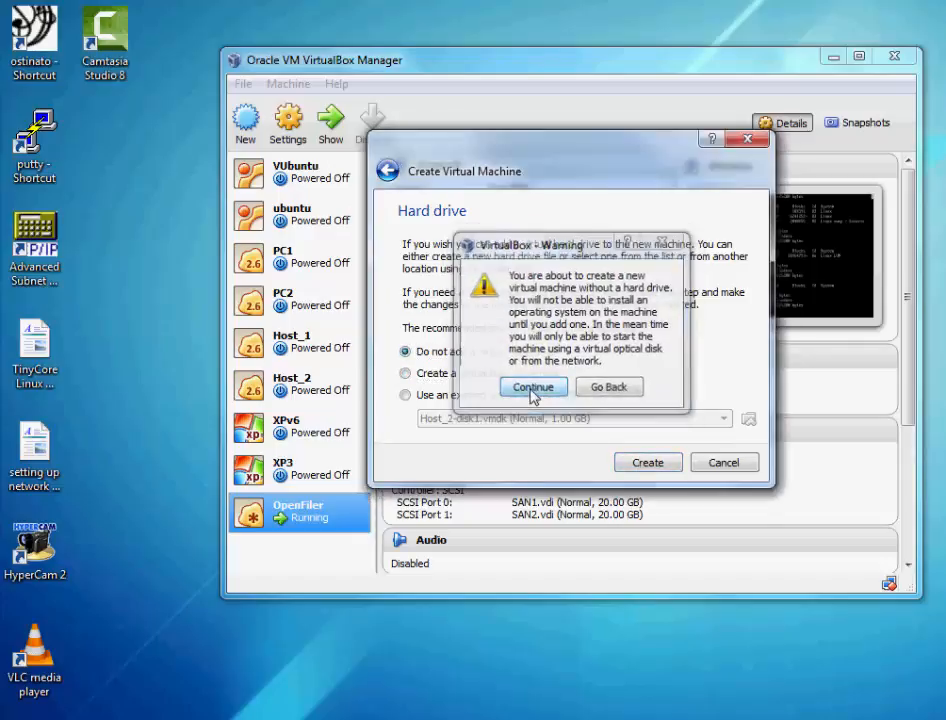
{"action": "left_click", "coordinate": [532, 391]}
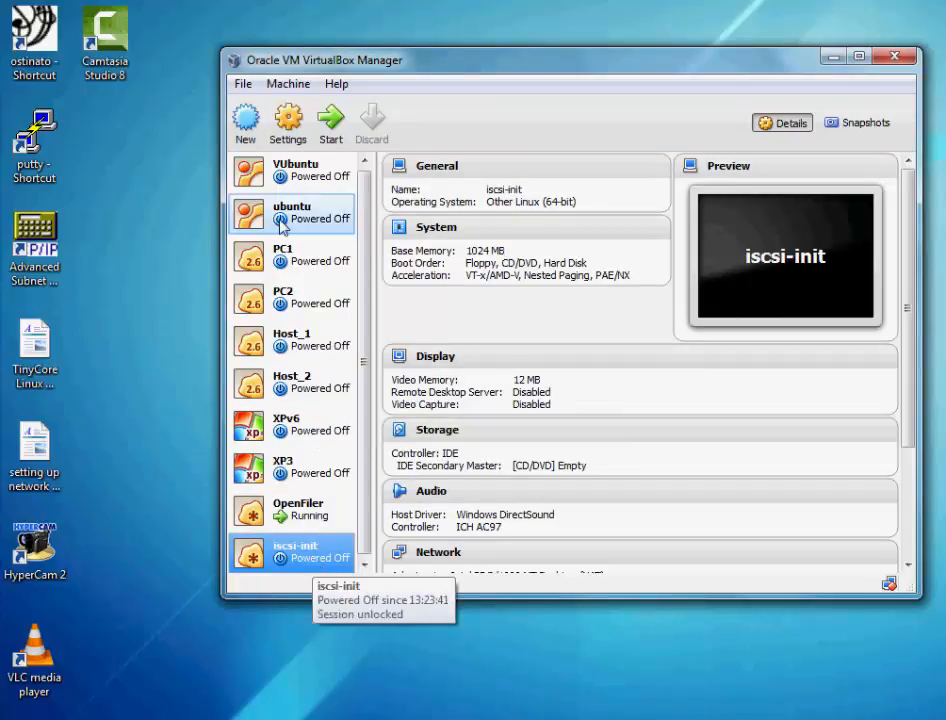
- Add a SATA controller to the iscsi-init machine's storage settings and save them
{"action": "left_click", "coordinate": [289, 125]}
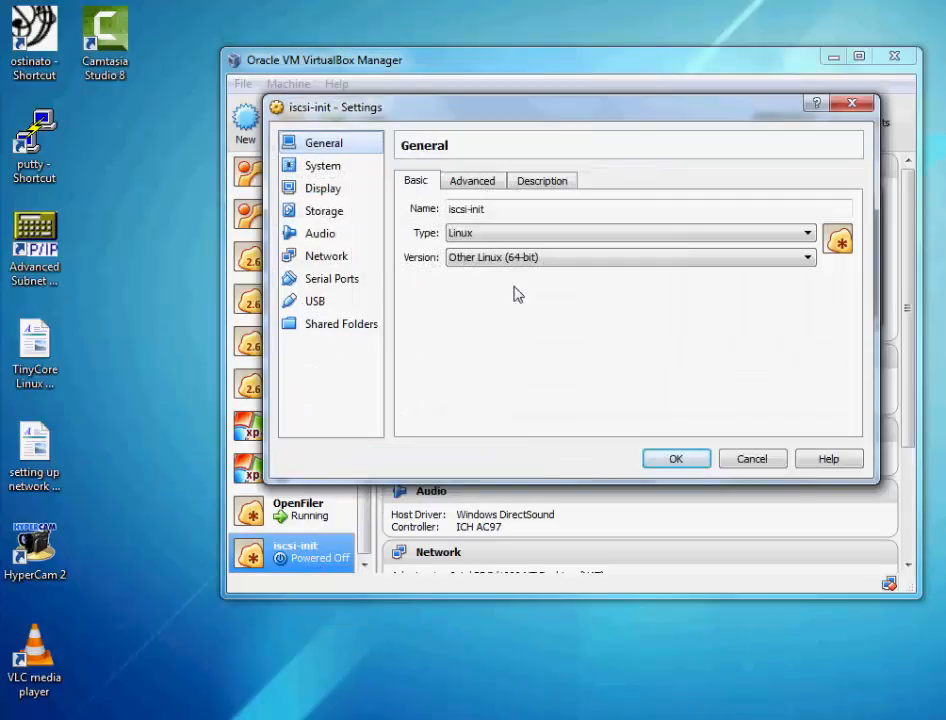
{"action": "left_click", "coordinate": [328, 213]}
{"action": "left_click", "coordinate": [462, 203]}
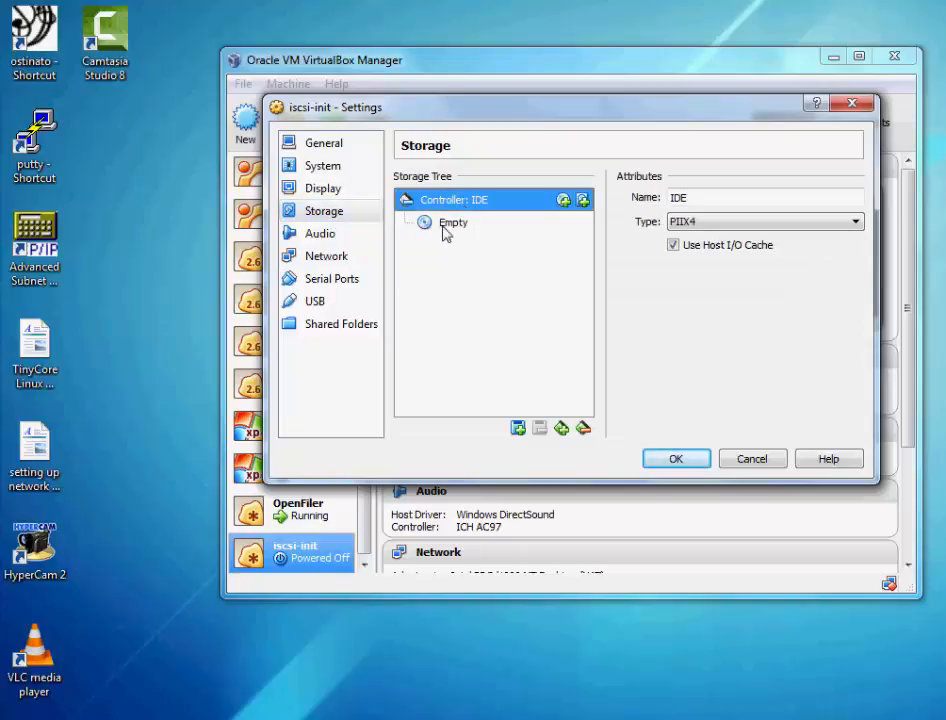
{"action": "left_click", "coordinate": [445, 225]}
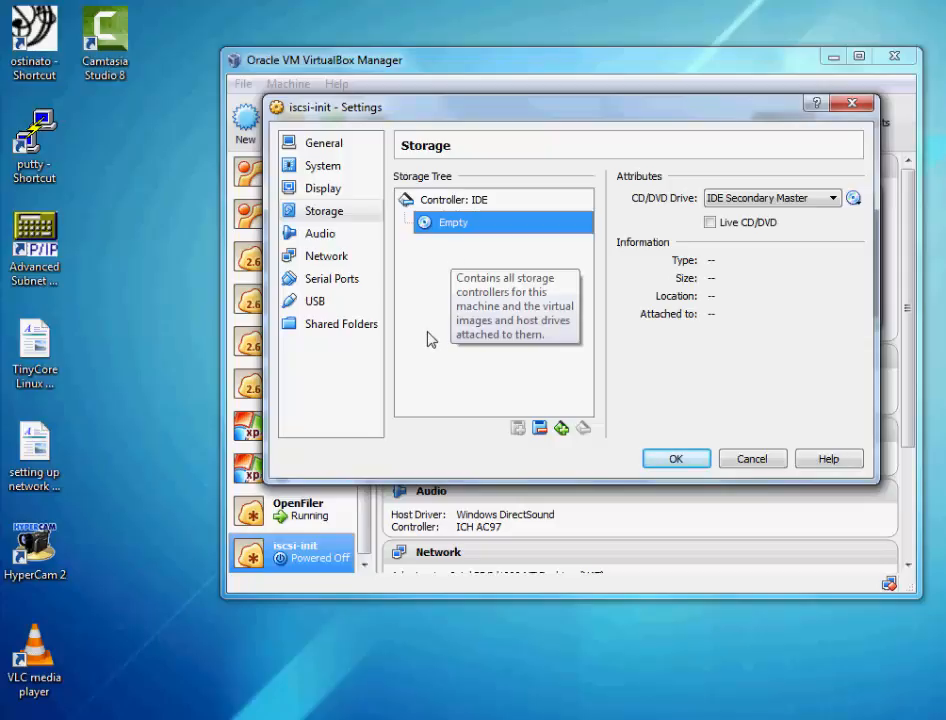
{"action": "left_click", "coordinate": [561, 428]}
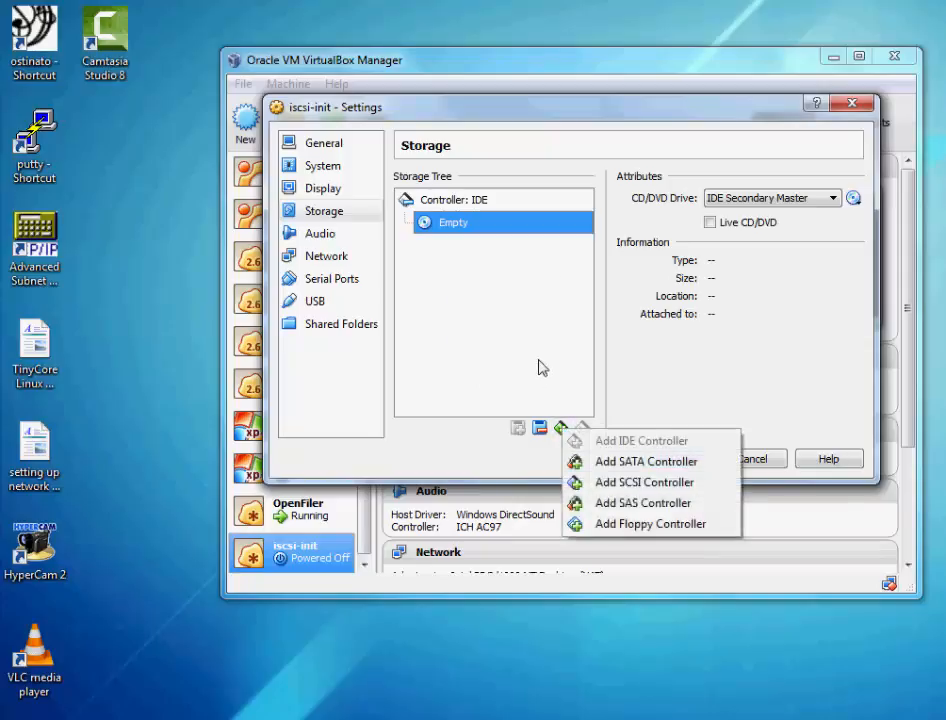
{"action": "left_click", "coordinate": [606, 464]}
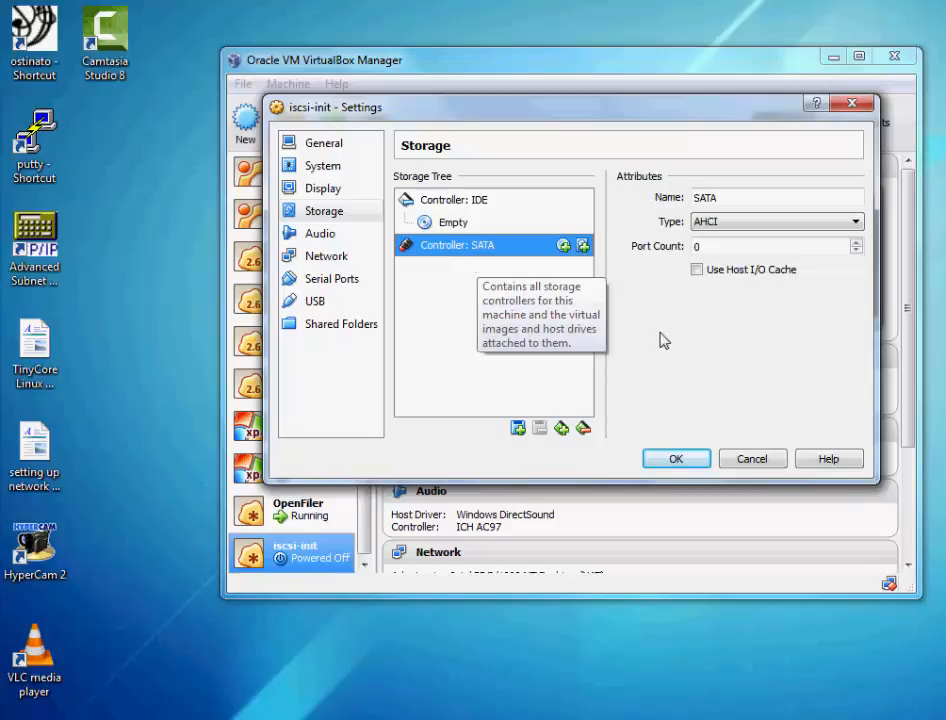
{"action": "left_click", "coordinate": [670, 459]}
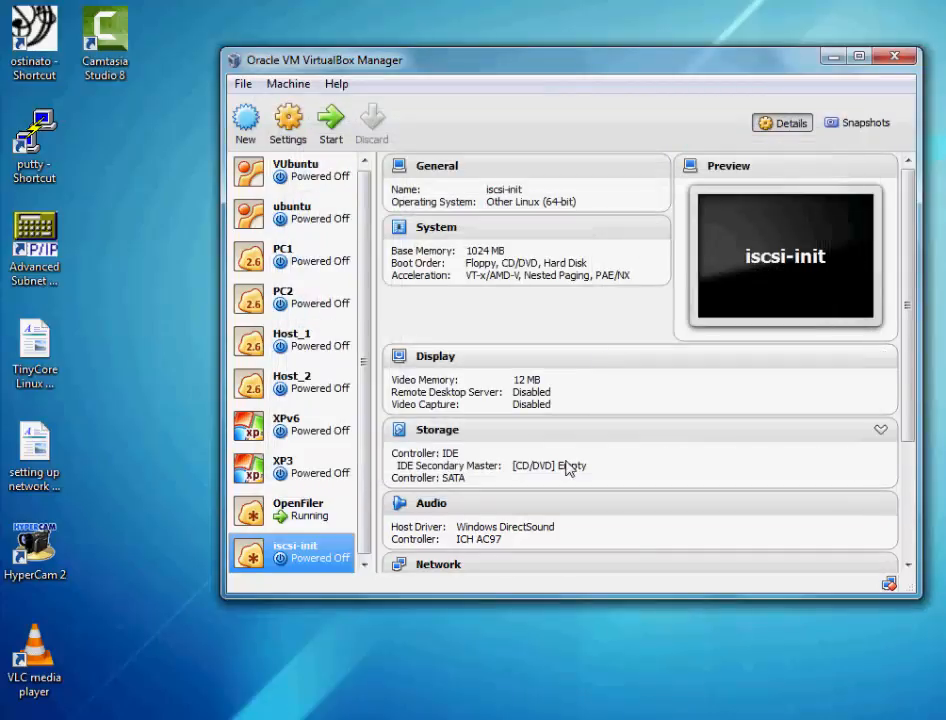
- Switch to the Windows command prompt and ping 192.168.1.209 to test the connection
{"action": "left_click", "coordinate": [493, 706]}
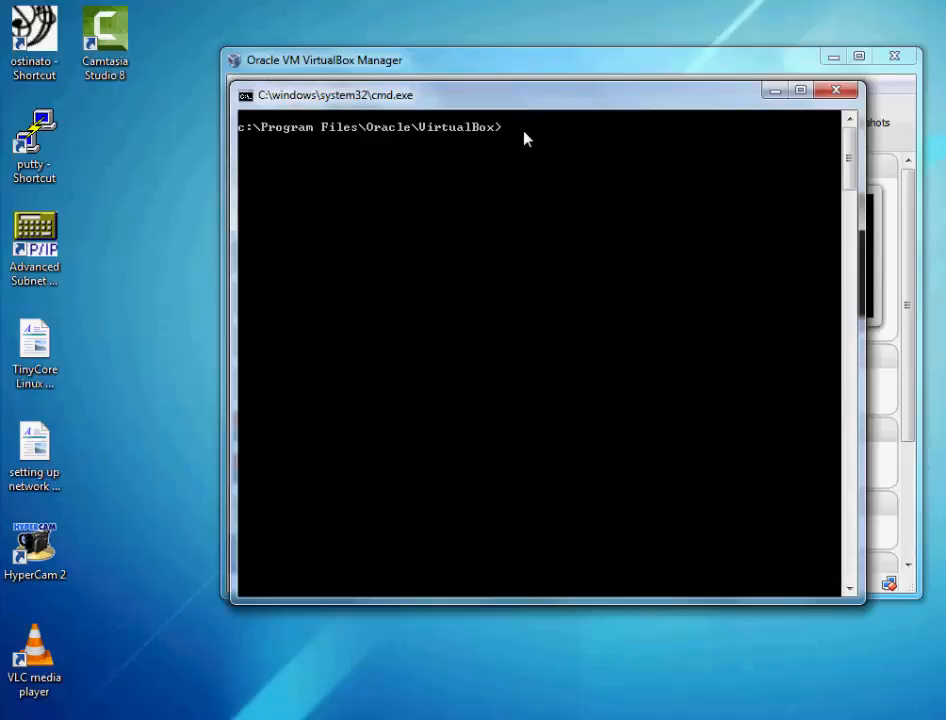
{"action": "type", "text": "ping 192.168.1.209"}
{"action": "key", "text": "Return"}
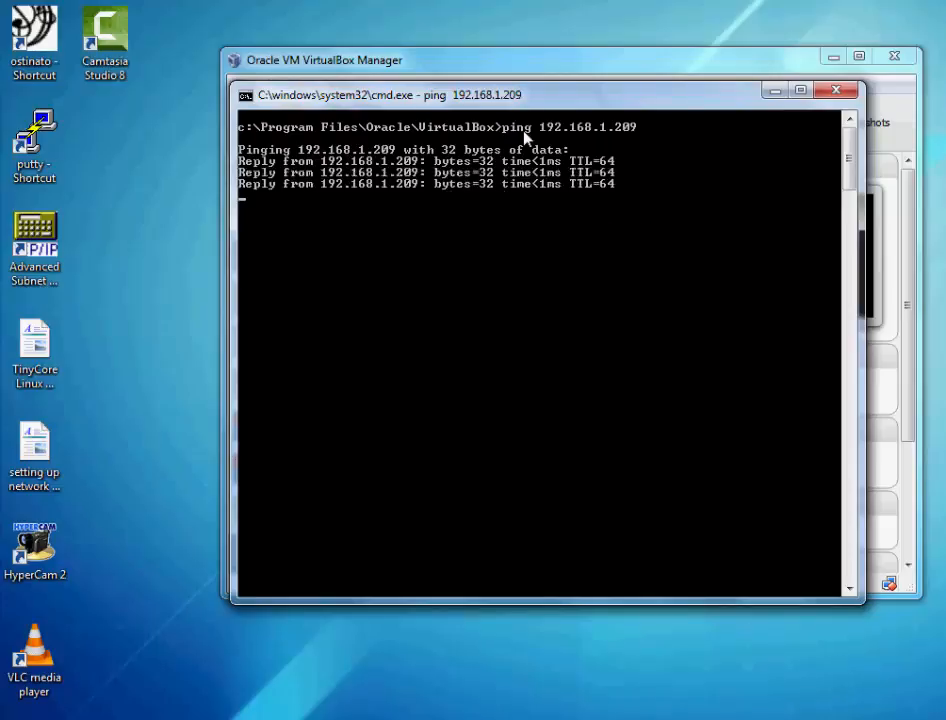
{"action": "key", "text": "Return"}
{"action": "key", "text": "Return"}
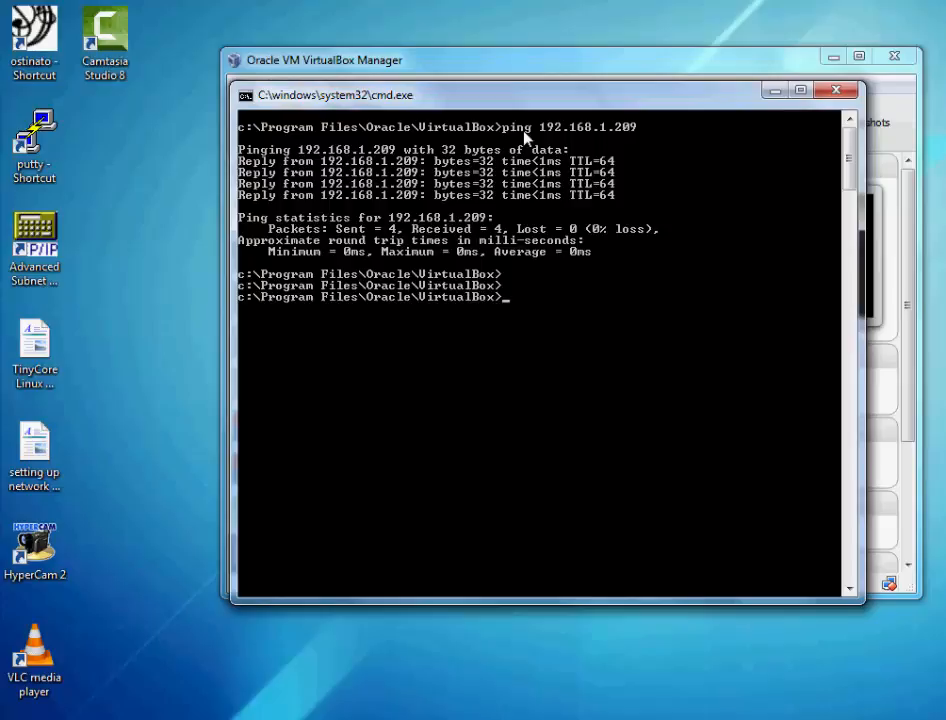
- List the contents of the VirtualBox program folder with dir
{"action": "type", "text": "dir"}
{"action": "key", "text": "Return"}
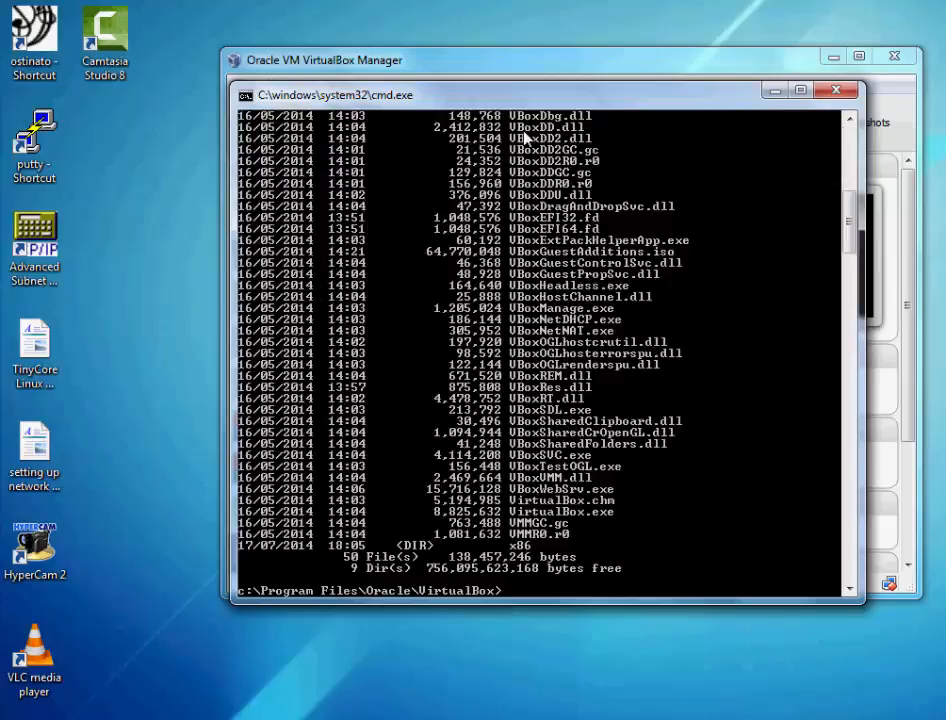
{"action": "key", "text": "Return"}
{"action": "key", "text": "Return"}
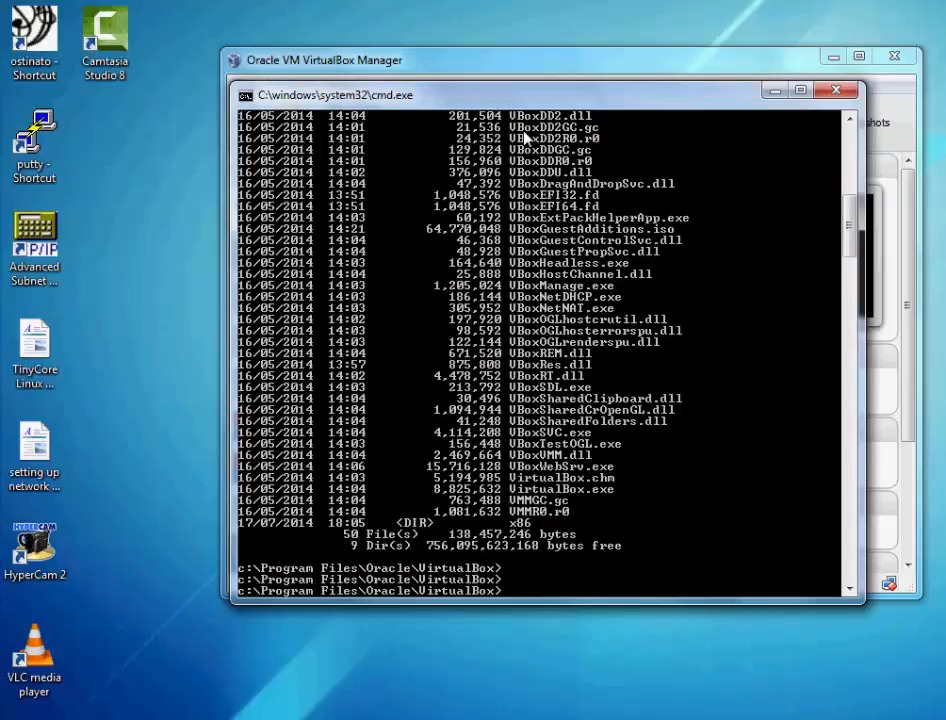
- List the registered virtual hard disks page by page with VBoxManage.exe list hdds | more
{"action": "type", "text": "vboxma"}
{"action": "key", "text": "Tab"}
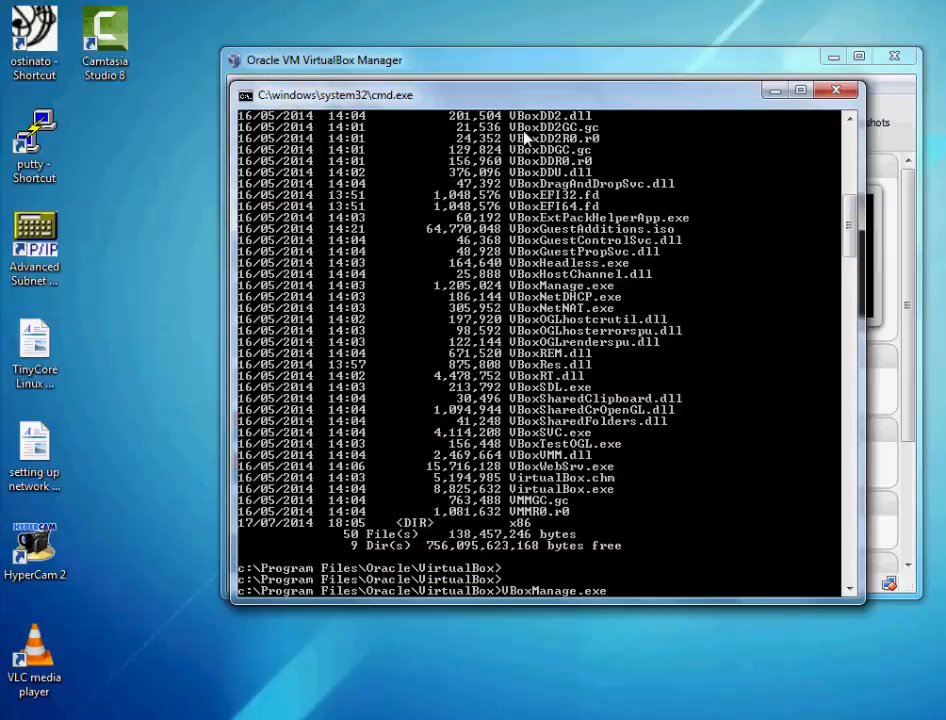
{"action": "type", "text": "list"}
{"action": "type", "text": "hdds | more"}
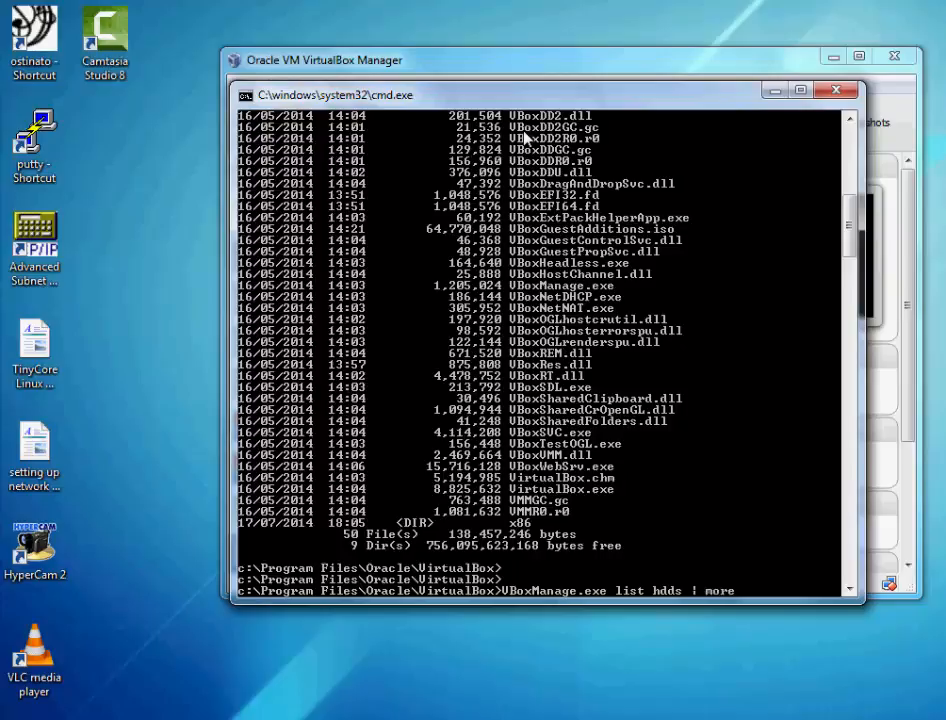
{"action": "key", "text": "Return"}
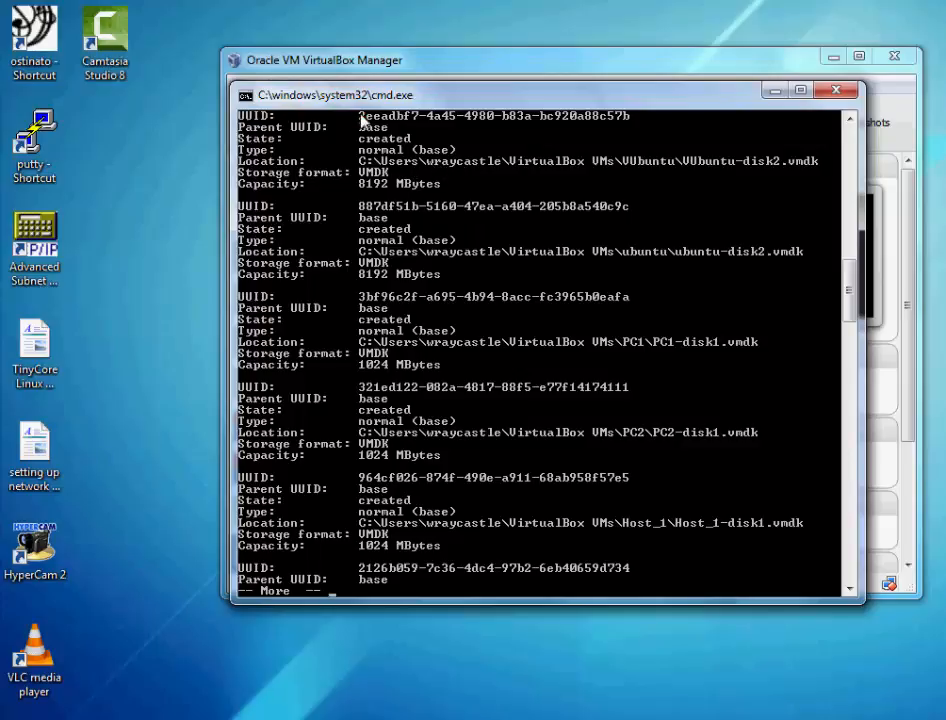
- Highlight the first listed disk's UUID, followed by its file name VUbuntu-disk2.vmdk, in the output
{"action": "right_click", "coordinate": [399, 124]}
{"action": "left_click", "coordinate": [444, 140]}
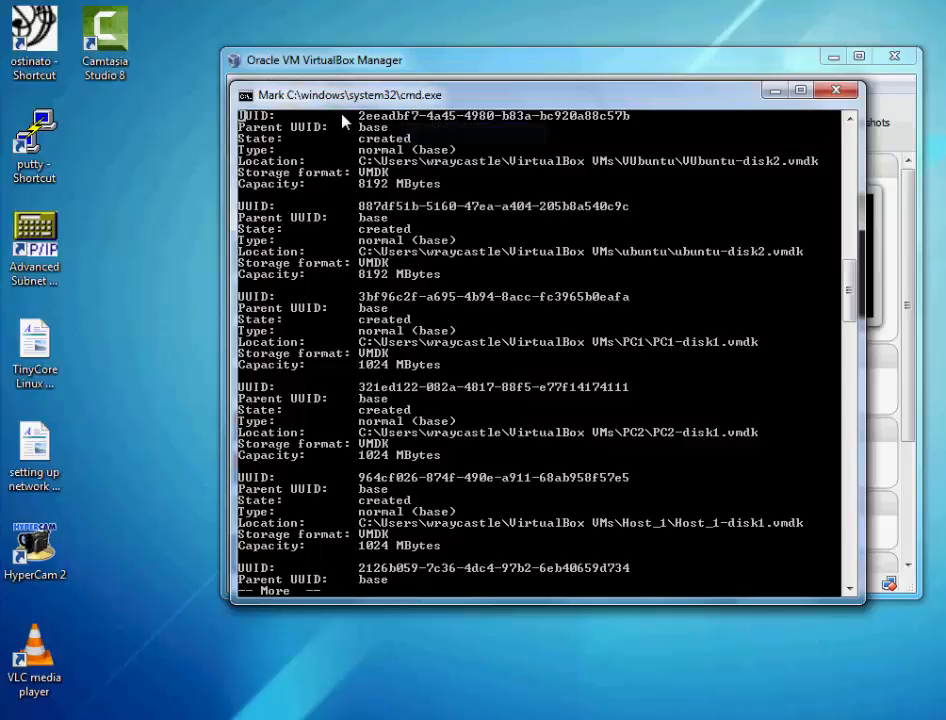
{"action": "left_click_drag", "start_coordinate": [358, 116], "coordinate": [632, 118]}
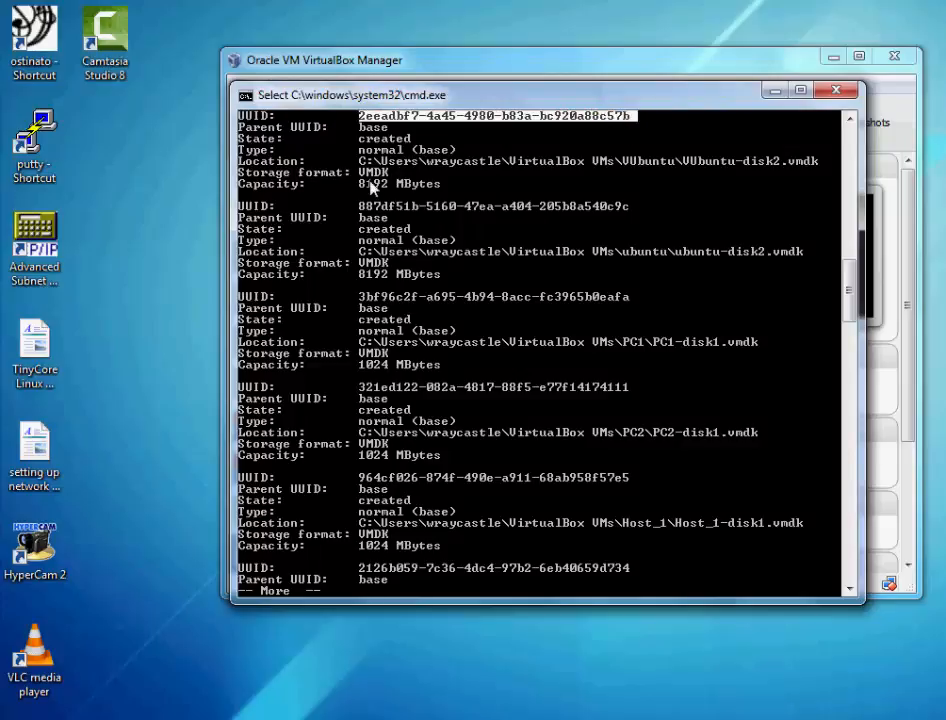
{"action": "right_click", "coordinate": [682, 170]}
{"action": "right_click", "coordinate": [699, 212]}
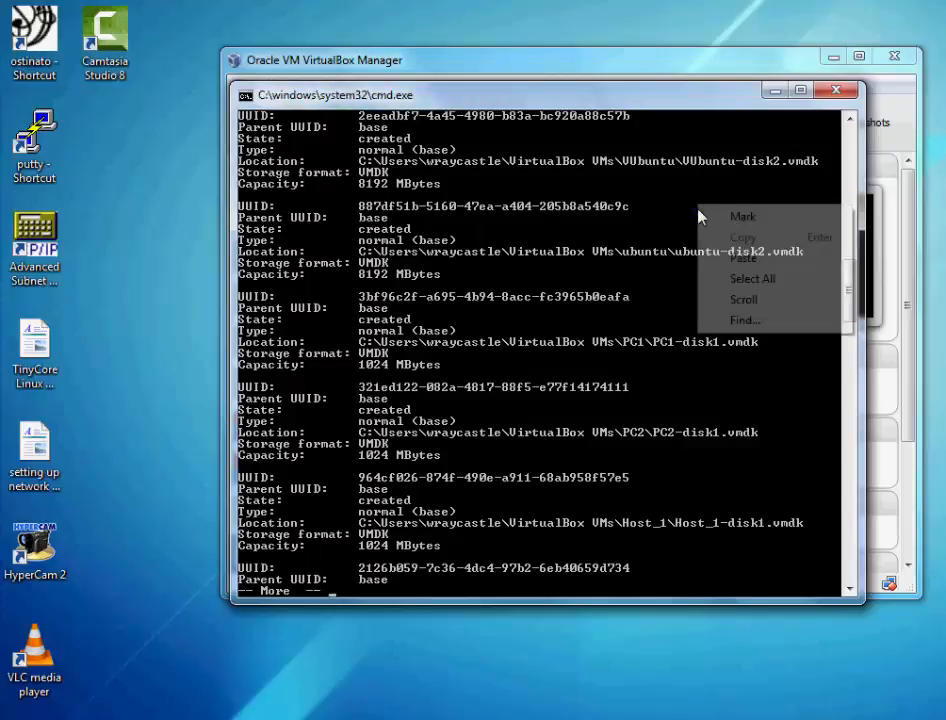
{"action": "left_click", "coordinate": [714, 215]}
{"action": "left_click_drag", "start_coordinate": [685, 166], "coordinate": [826, 168]}
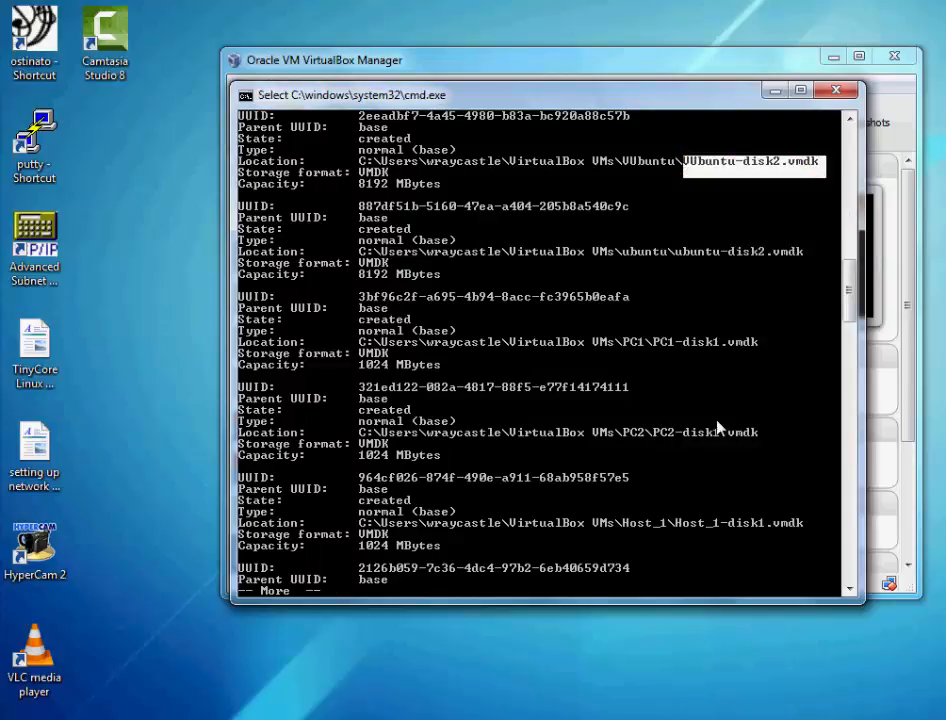
- Page further through the disk list and highlight the file names SAN1.vdi and OpenFiler.vdi in the OpenFiler entries
{"action": "right_click", "coordinate": [682, 438]}
{"action": "key", "text": "space"}
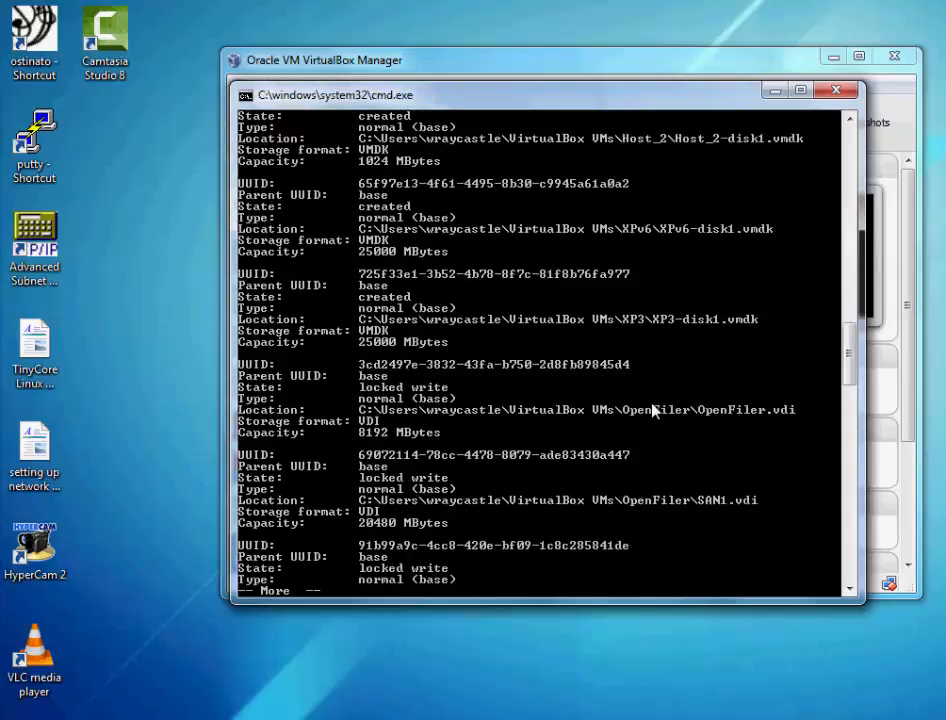
{"action": "right_click", "coordinate": [663, 510]}
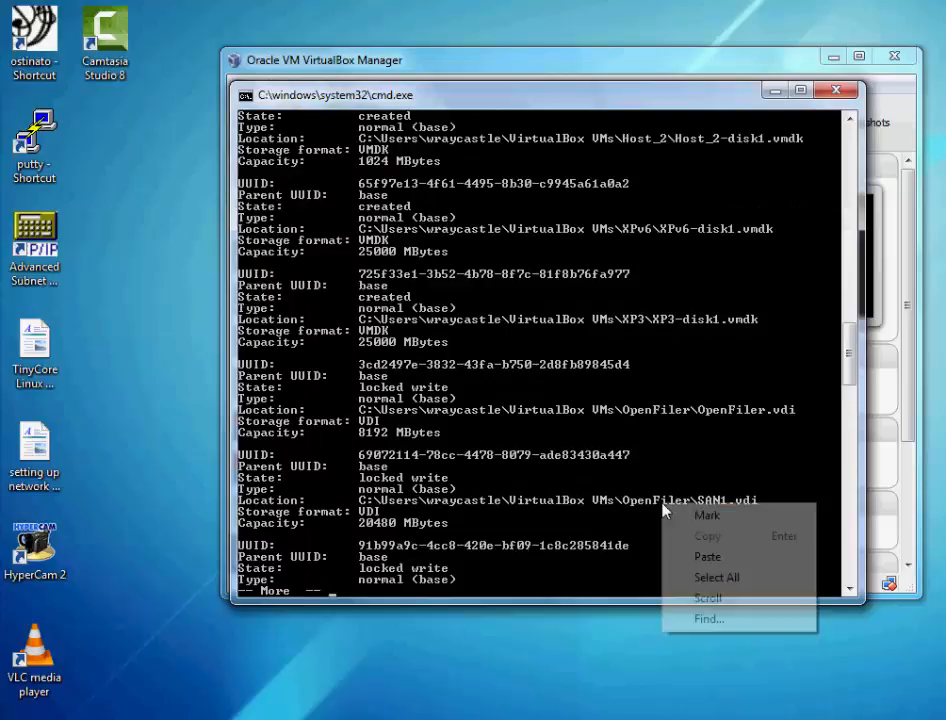
{"action": "left_click", "coordinate": [705, 516]}
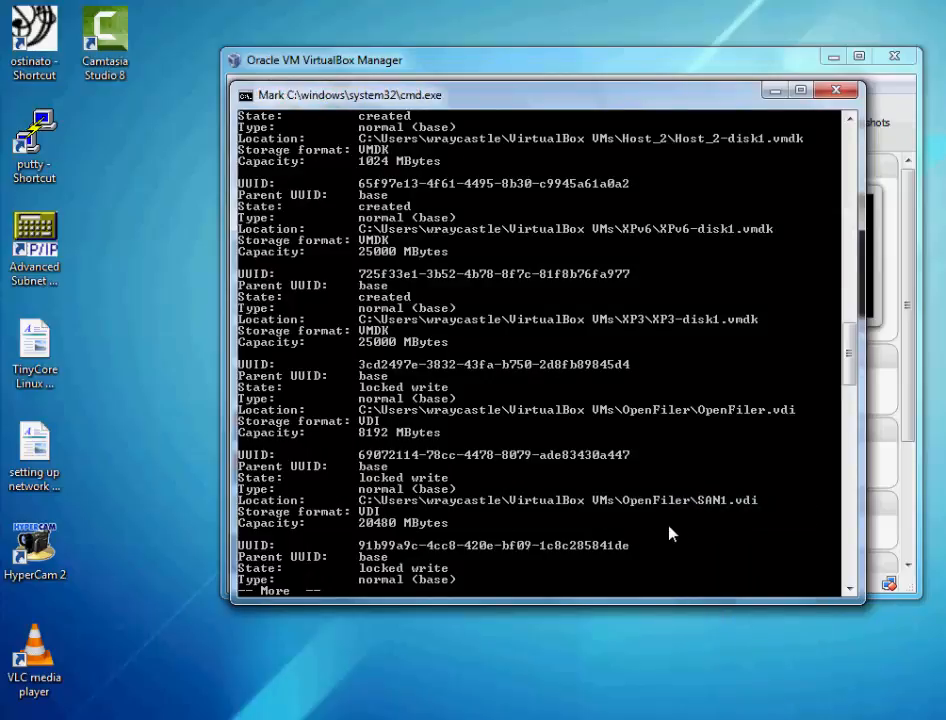
{"action": "left_click_drag", "start_coordinate": [764, 500], "coordinate": [690, 500]}
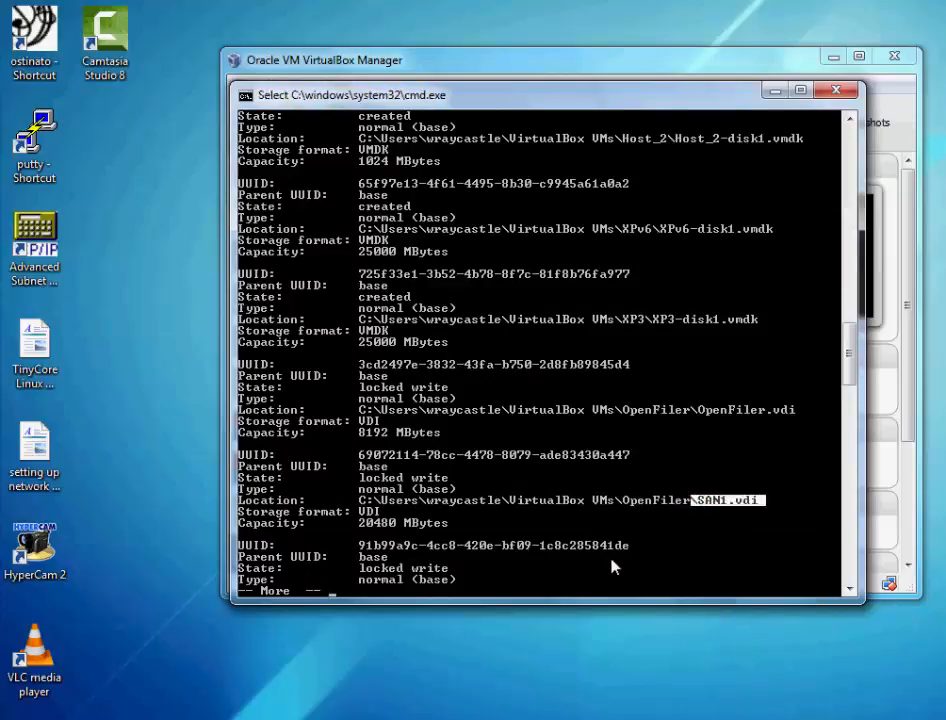
{"action": "left_click_drag", "start_coordinate": [800, 411], "coordinate": [690, 414]}
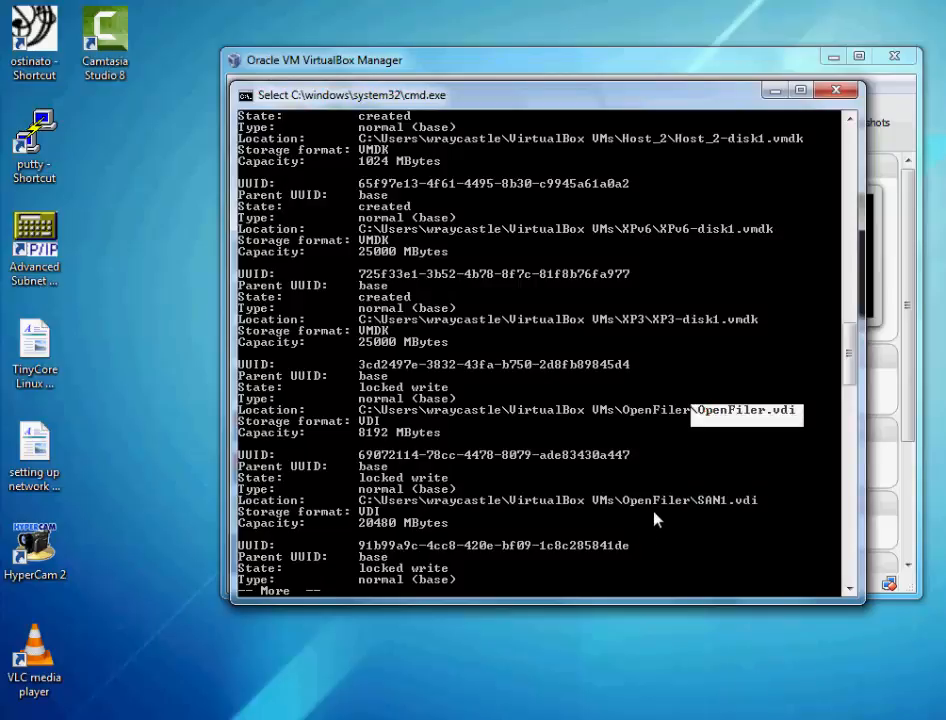
- Page to the end of the disk list and highlight the file name SAN2.vdi in the last entry
{"action": "key", "text": "space"}
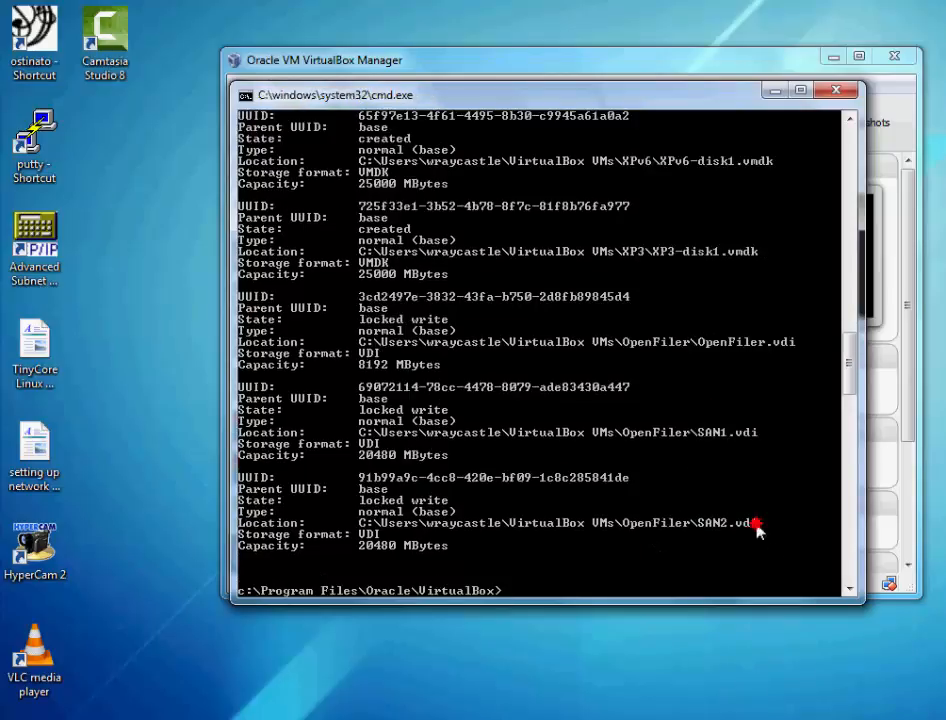
{"action": "right_click", "coordinate": [700, 528]}
{"action": "left_click", "coordinate": [757, 534]}
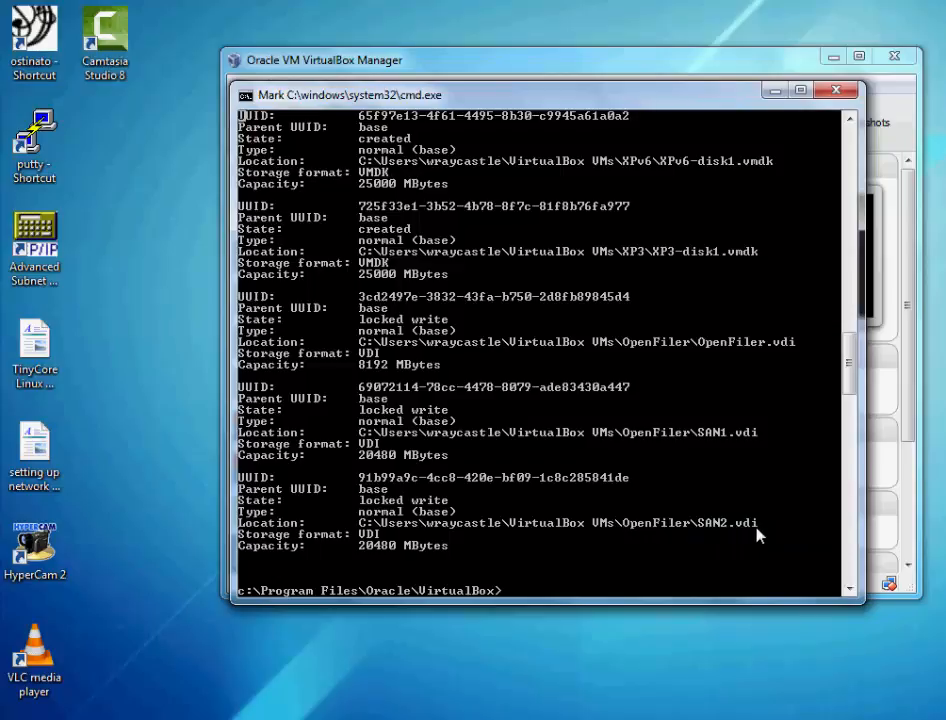
{"action": "left_click_drag", "start_coordinate": [762, 524], "coordinate": [697, 525]}
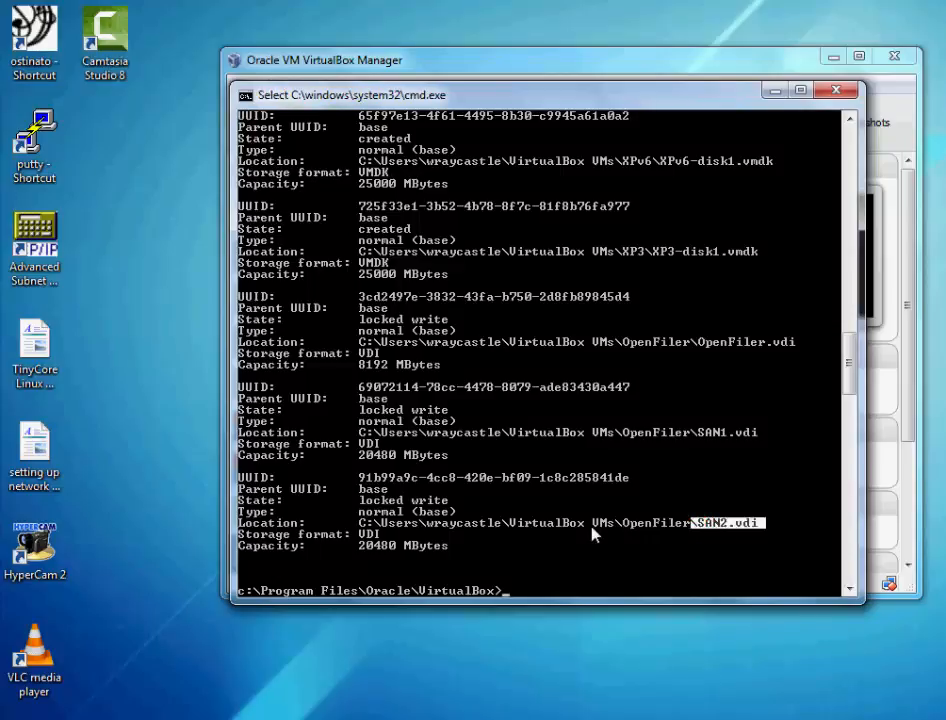
{"action": "key", "text": "Return"}
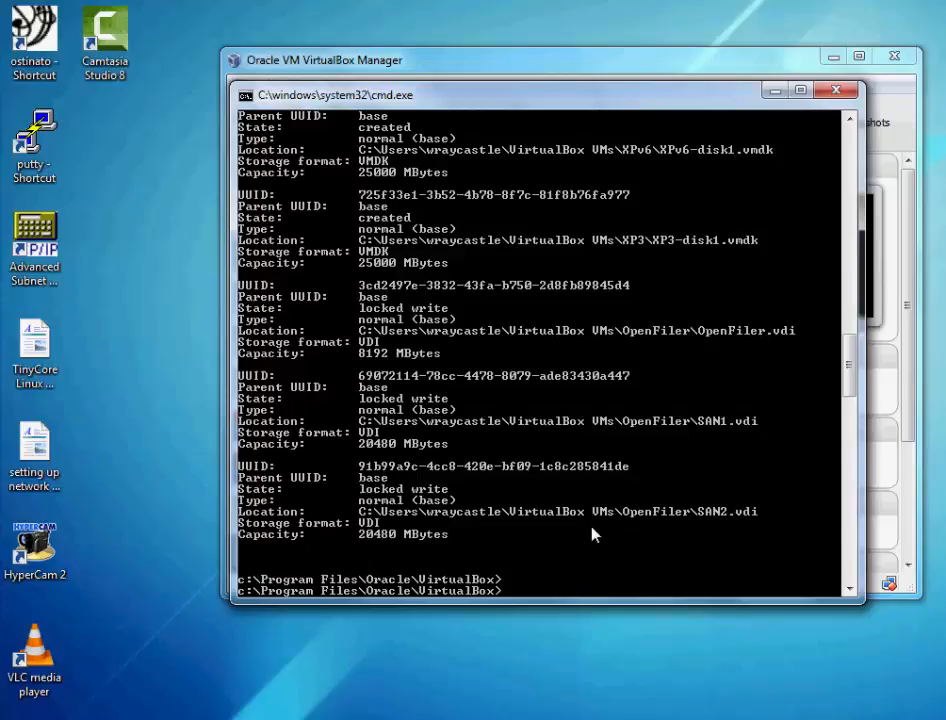
- Begin the command VBoxManage.exe storageattach "iscsi-init" --storagectl "SATA" --port 0 at the prompt
{"action": "type", "text": "vboxm"}
{"action": "key", "text": "Tab"}
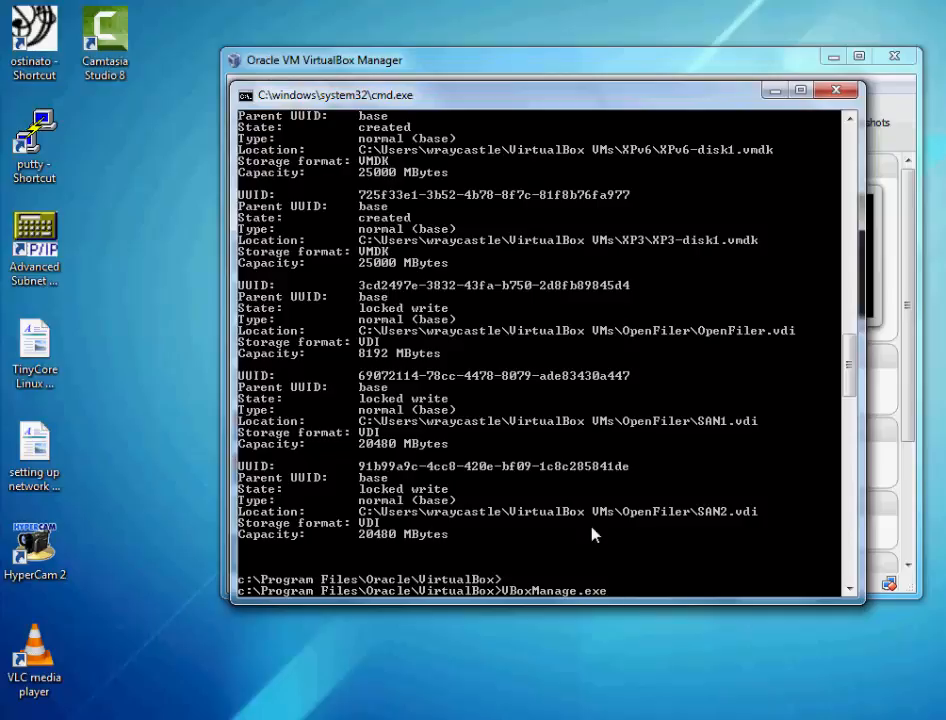
{"action": "type", "text": "storageattach "}
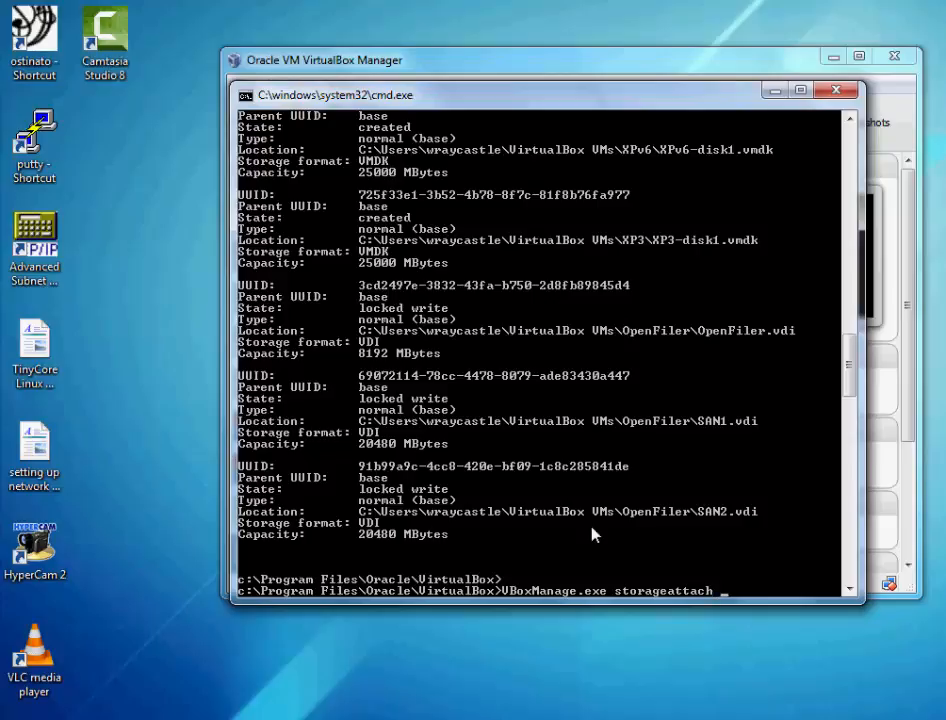
{"action": "type", "text": "\"iscsi-init\" --storagectl"}
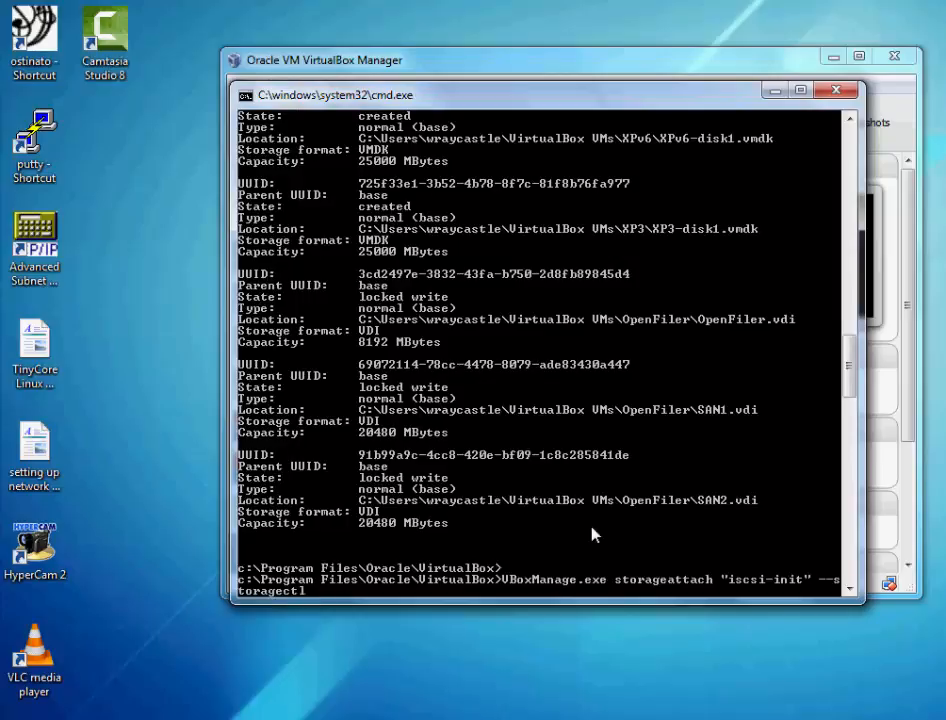
{"action": "type", "text": " \"SATA\" --port 0 "}
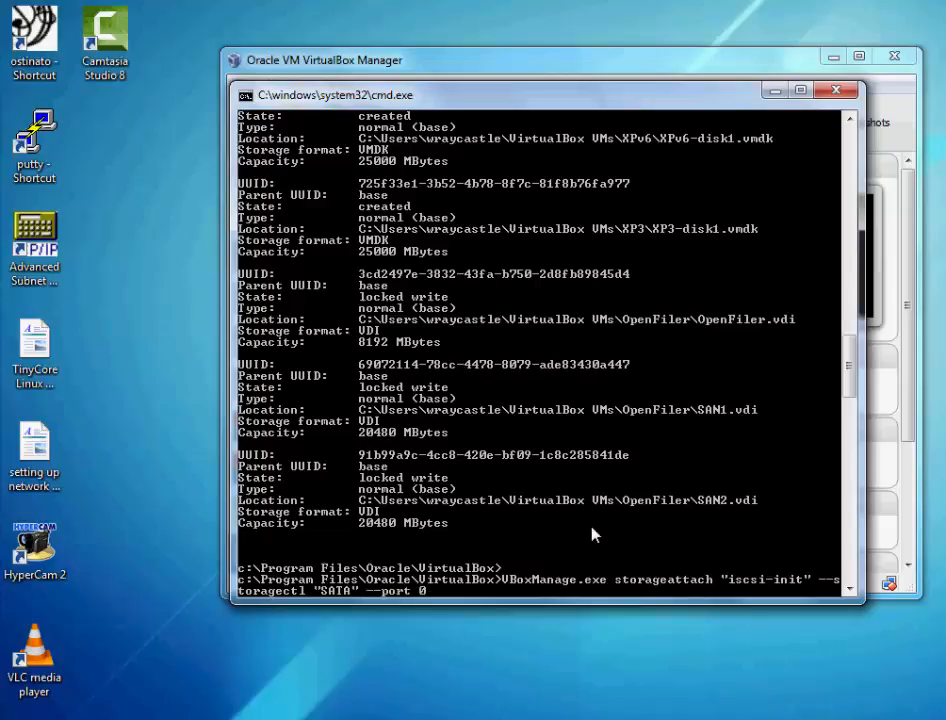
- Extend the storageattach command with --type hdd --medium iscsi --server 192.168.1.209 --tport 3260 --target
{"action": "type", "text": "--type hdd --medium"}
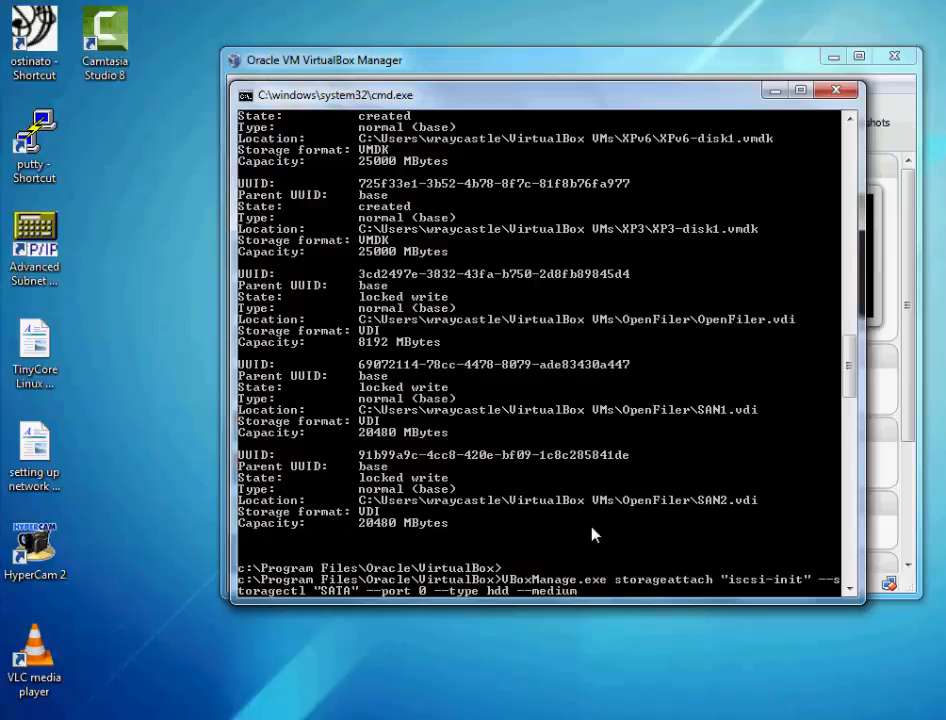
{"action": "type", "text": " iscsi --server 192.168"}
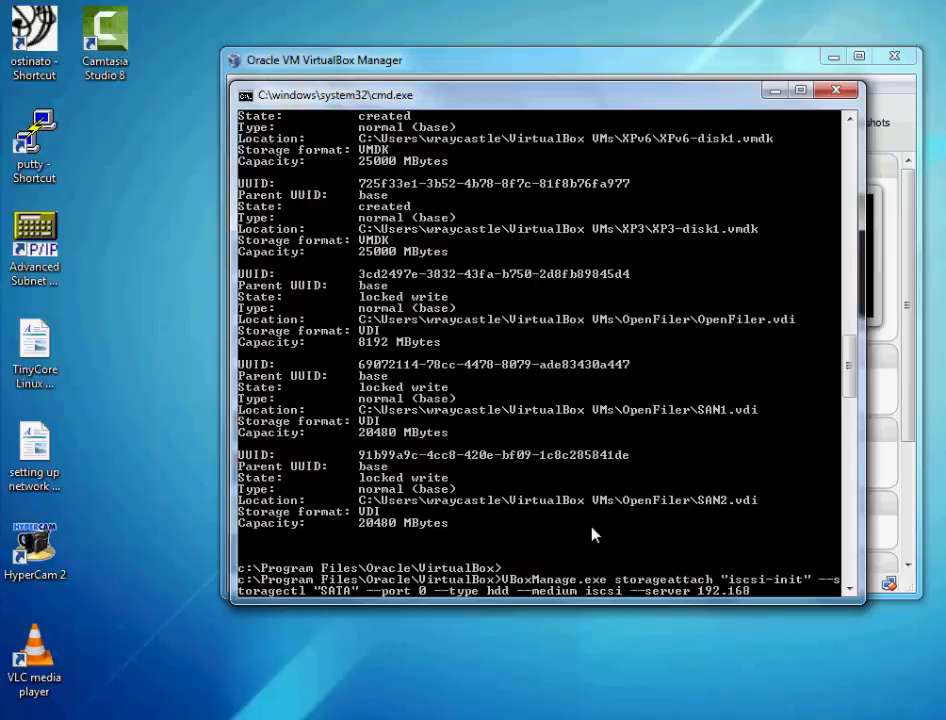
{"action": "type", "text": ".1.209 --tport"}
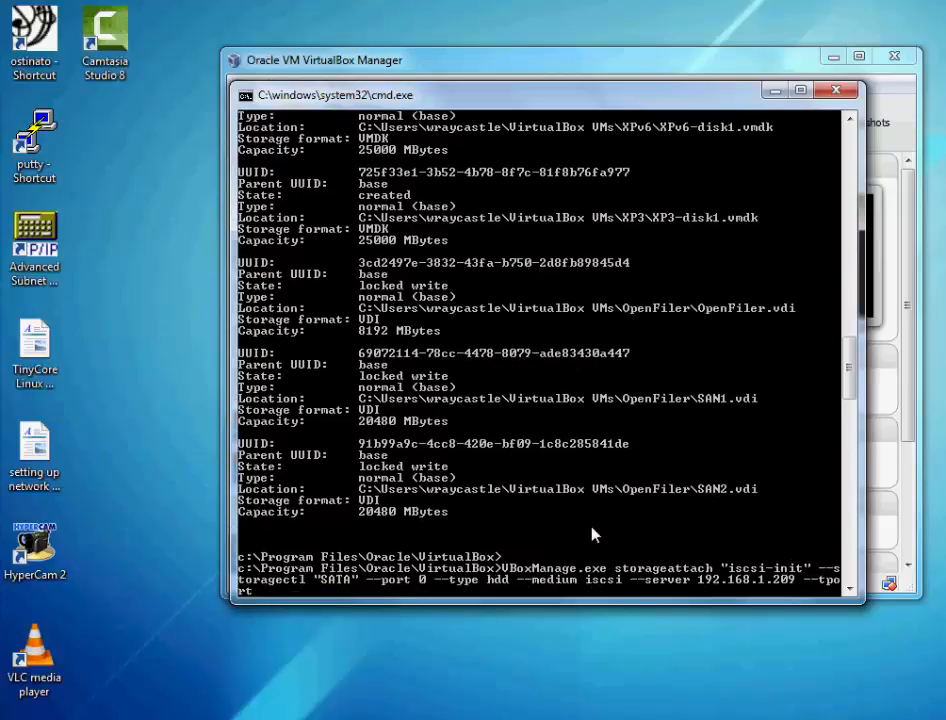
{"action": "type", "text": " 3260"}
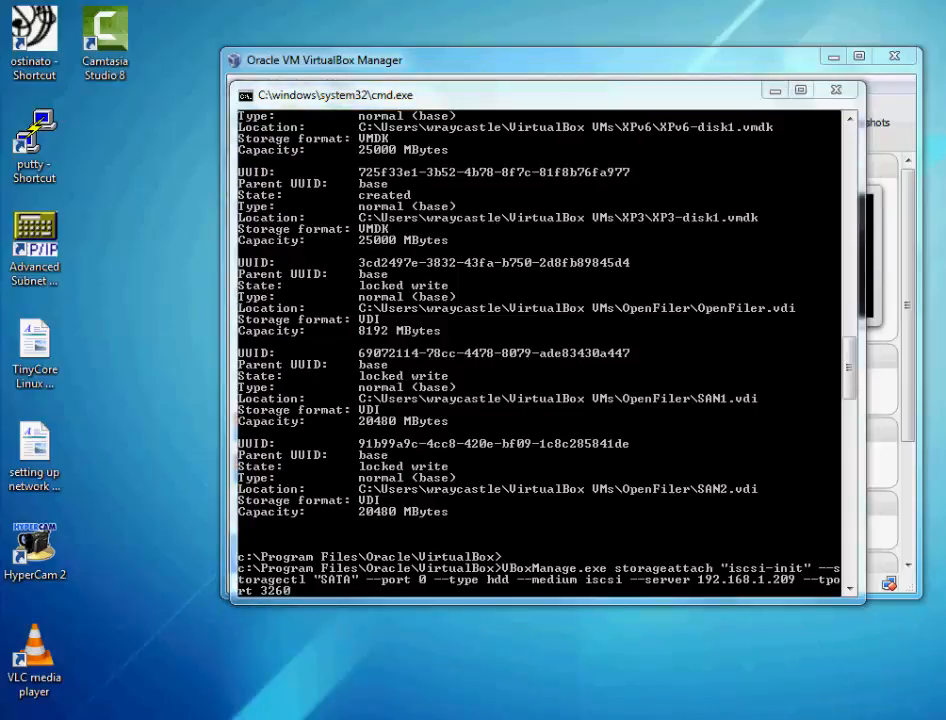
{"action": "left_click", "coordinate": [499, 588]}
{"action": "type", "text": "-"}
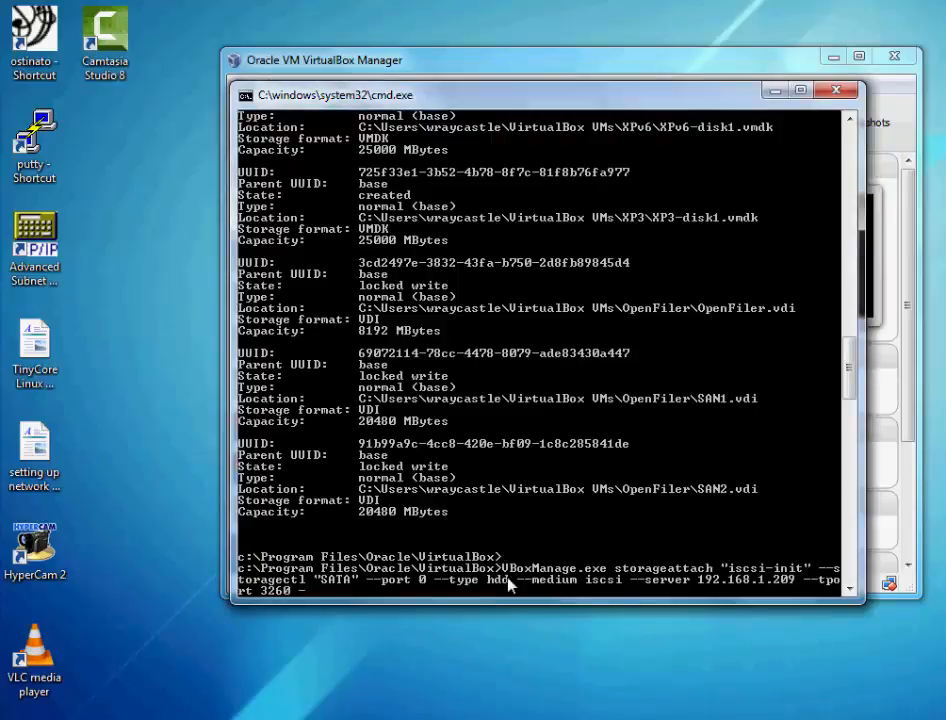
{"action": "type", "text": "-target"}
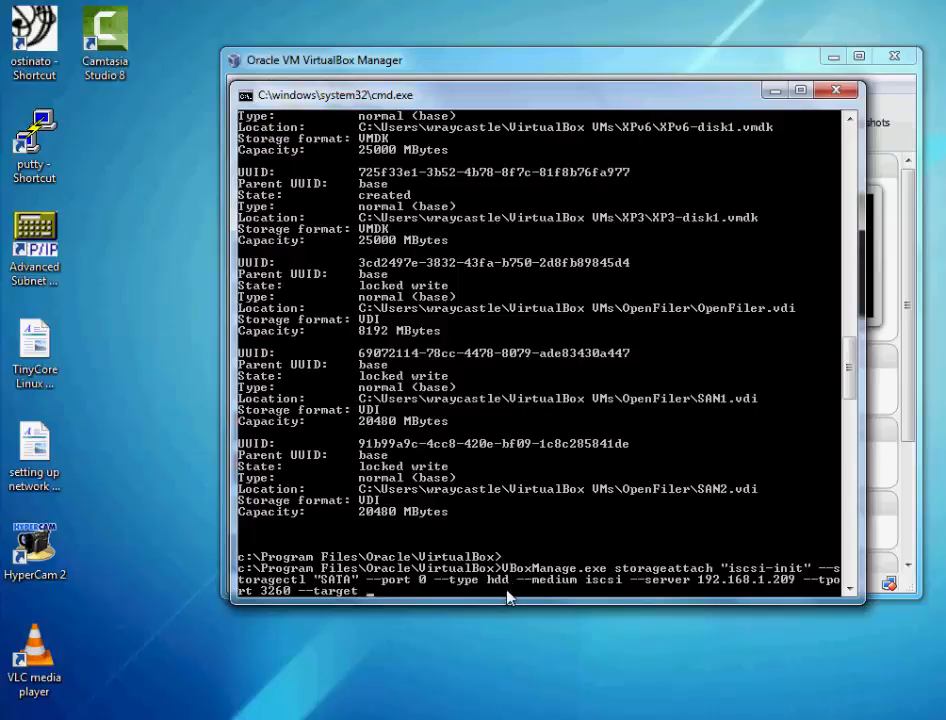
{"action": "right_click", "coordinate": [490, 597]}
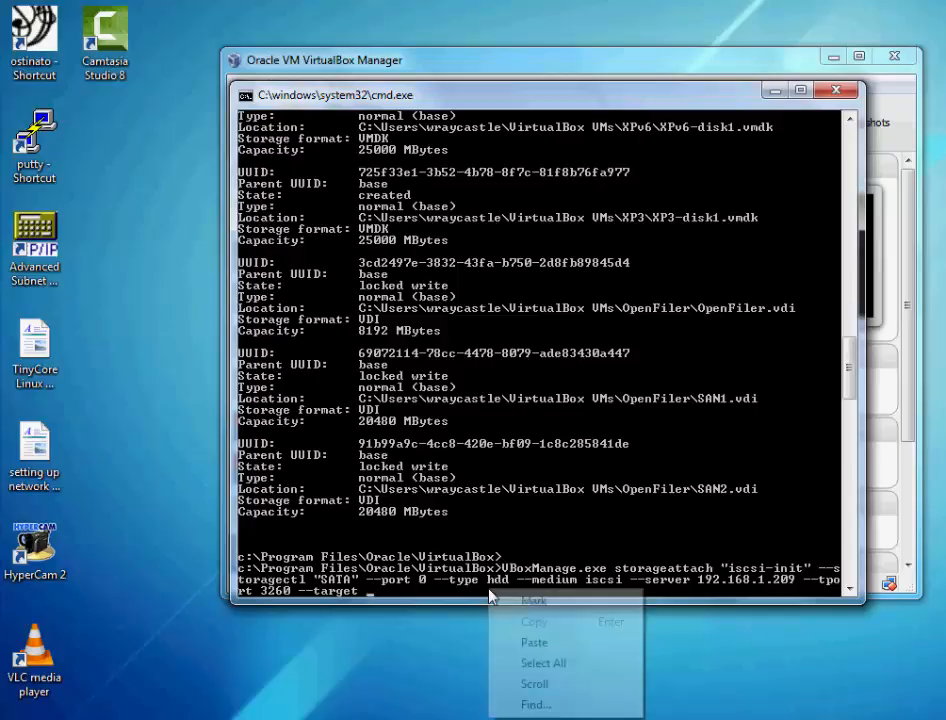
{"action": "left_click", "coordinate": [534, 642]}
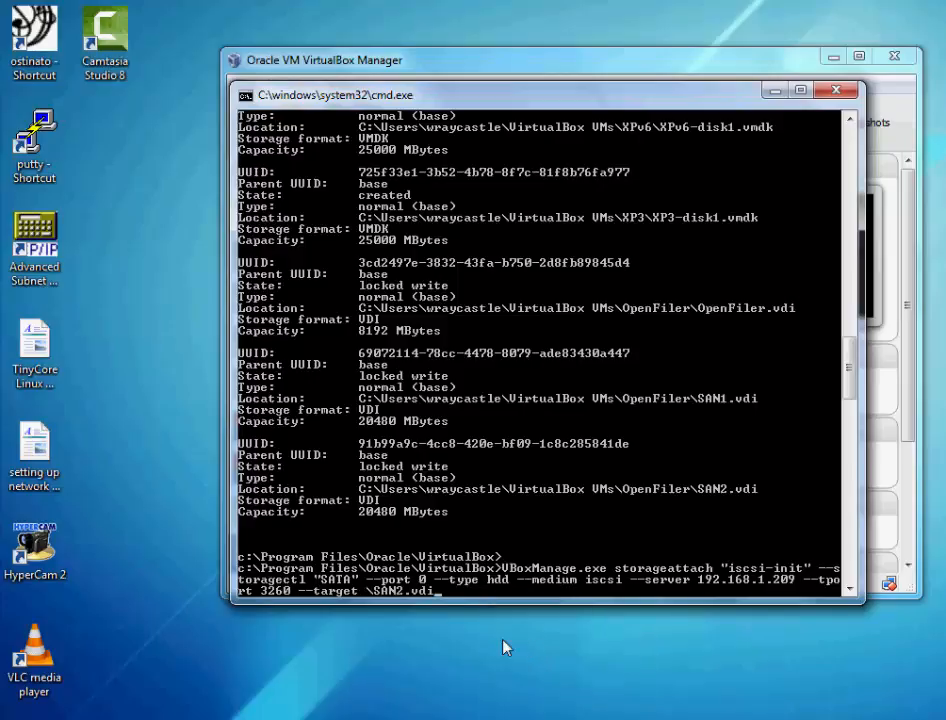
{"action": "key", "text": "BackSpace"}
{"action": "key", "text": "BackSpace"}
{"action": "key", "text": "BackSpace"}
{"action": "key", "text": "BackSpace"}
{"action": "key", "text": "BackSpace"}
{"action": "key", "text": "BackSpace"}
{"action": "key", "text": "BackSpace"}
{"action": "key", "text": "BackSpace"}
{"action": "key", "text": "BackSpace"}
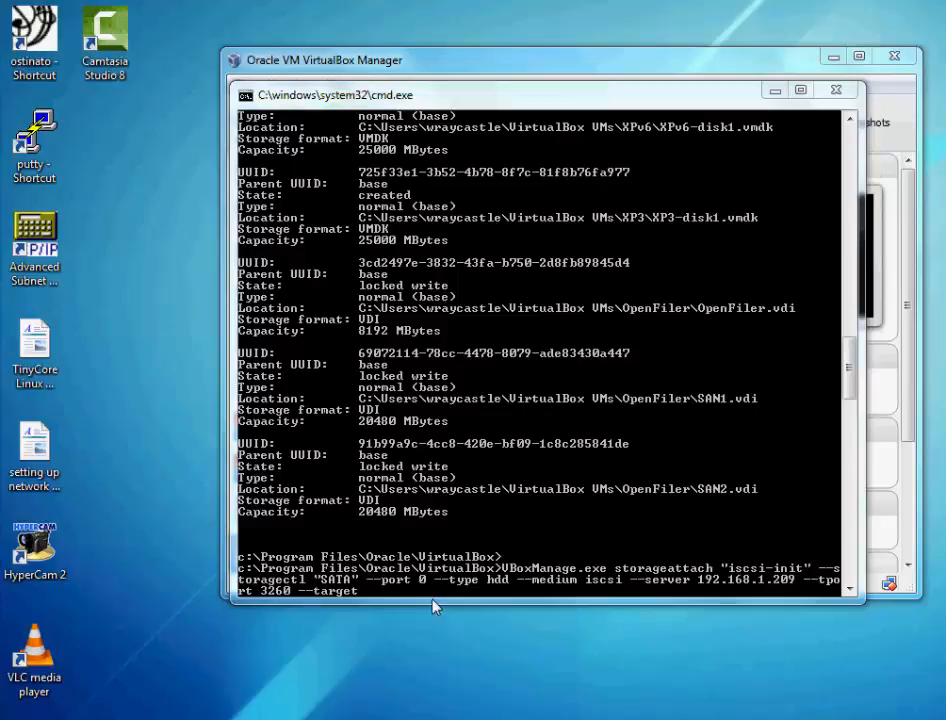
- Paste iqn.2006-01.com.openfiler:tsn.925f275f2794 as the iSCSI target and run the storageattach command
{"action": "right_click", "coordinate": [432, 600]}
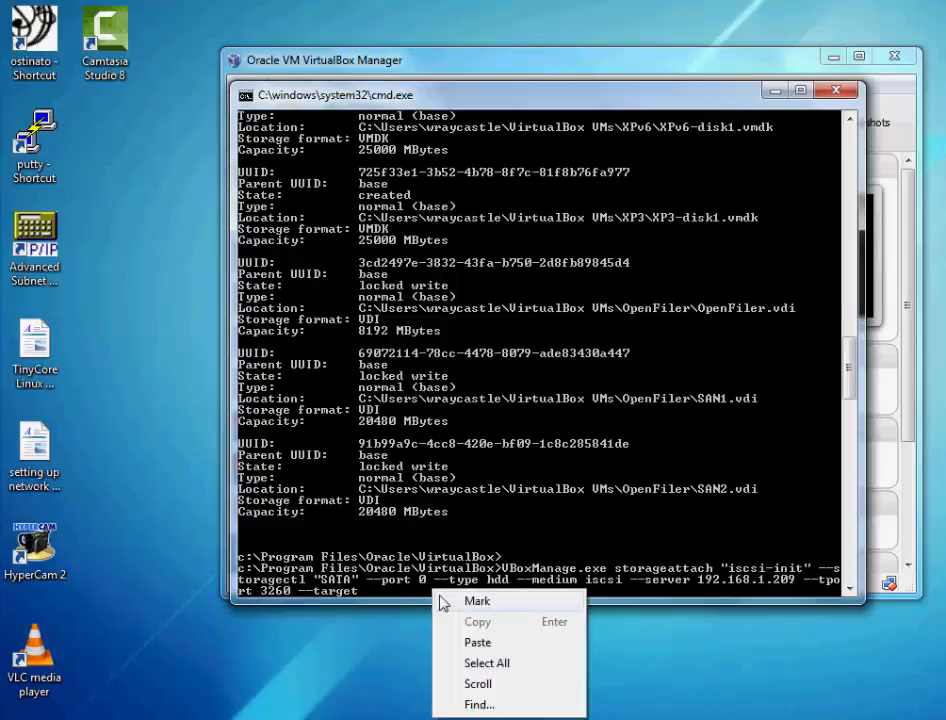
{"action": "left_click", "coordinate": [478, 643]}
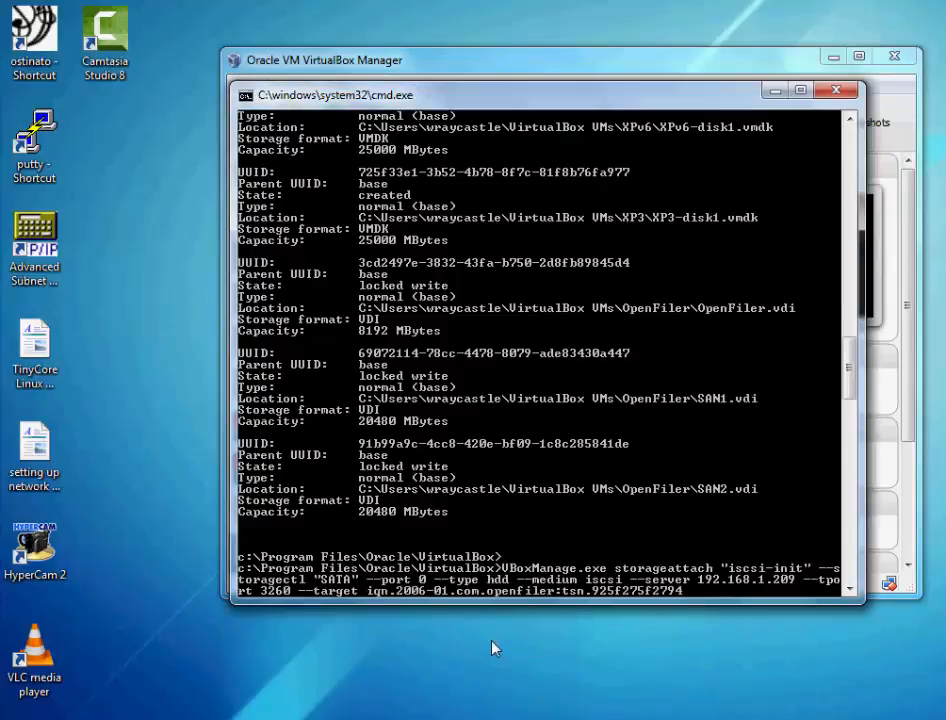
{"action": "key", "text": "Return"}
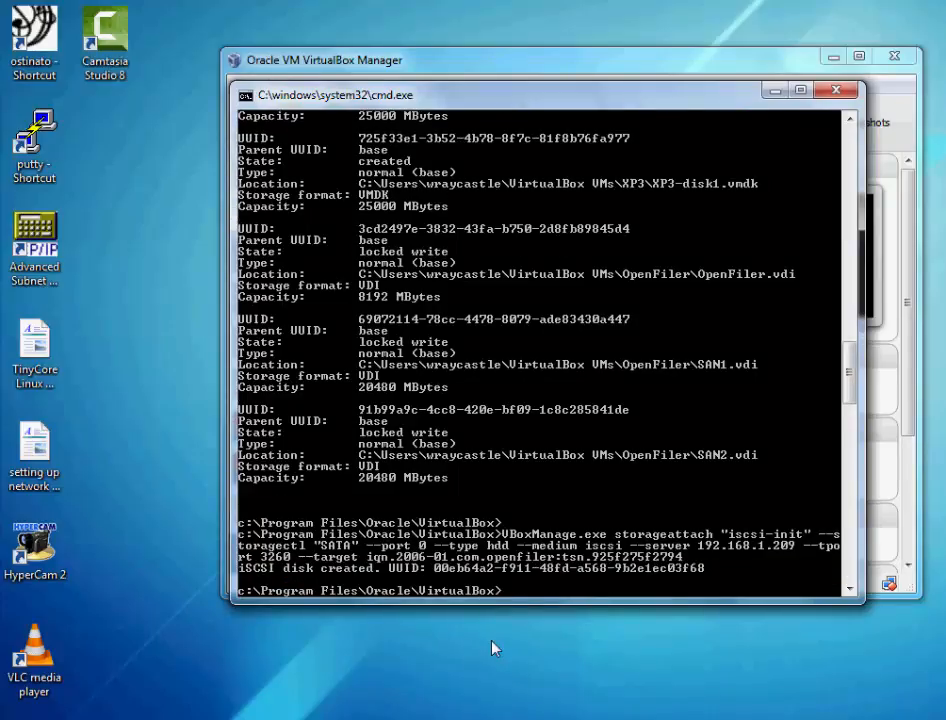
- Highlight the storageattach command's output line, including the new iSCSI disk's UUID
{"action": "right_click", "coordinate": [551, 555]}
{"action": "left_click", "coordinate": [585, 560]}
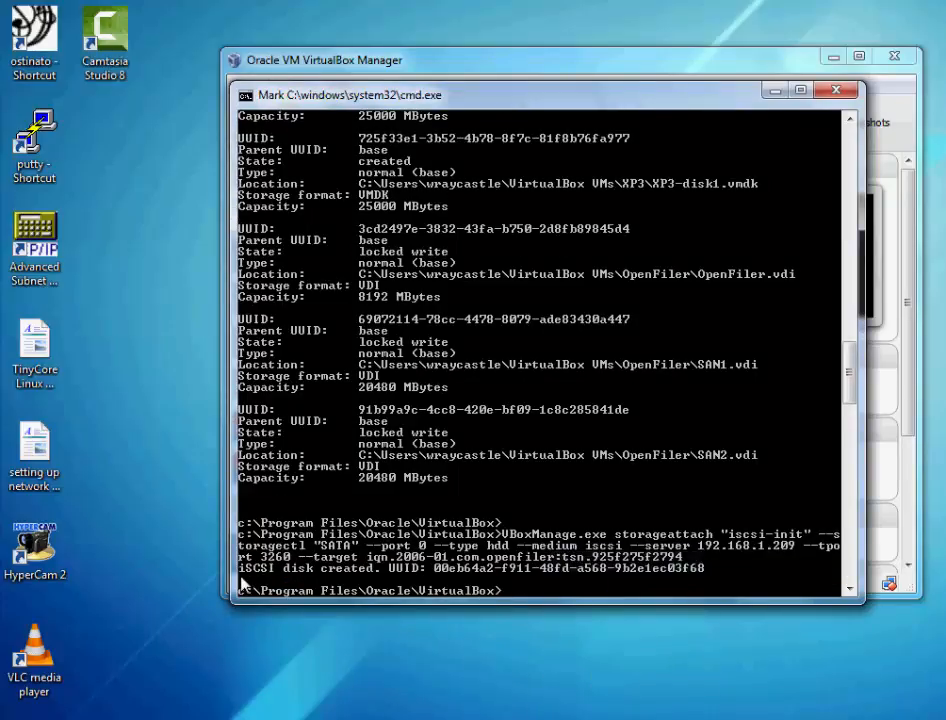
{"action": "left_click_drag", "start_coordinate": [240, 568], "coordinate": [711, 570]}
{"action": "key", "text": "Return"}
- List the registered virtual hard disks again without paging, using VBoxManage.exe list hdds
{"action": "key", "text": "Up"}
{"action": "key", "text": "Up"}
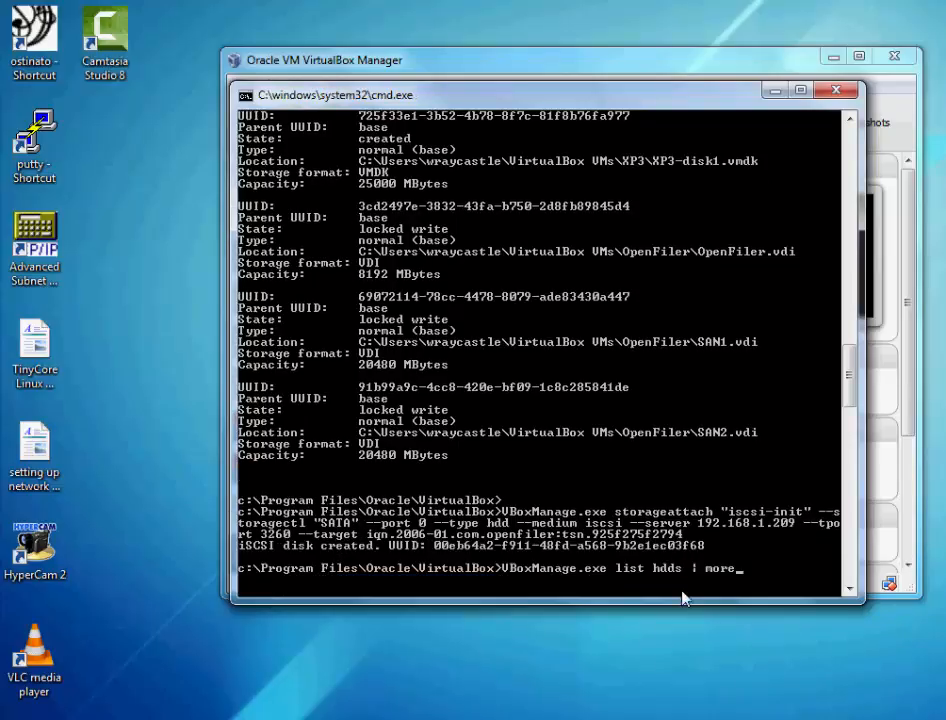
{"action": "key", "text": "BackSpace"}
{"action": "key", "text": "BackSpace"}
{"action": "key", "text": "BackSpace"}
{"action": "key", "text": "BackSpace"}
{"action": "key", "text": "Return"}
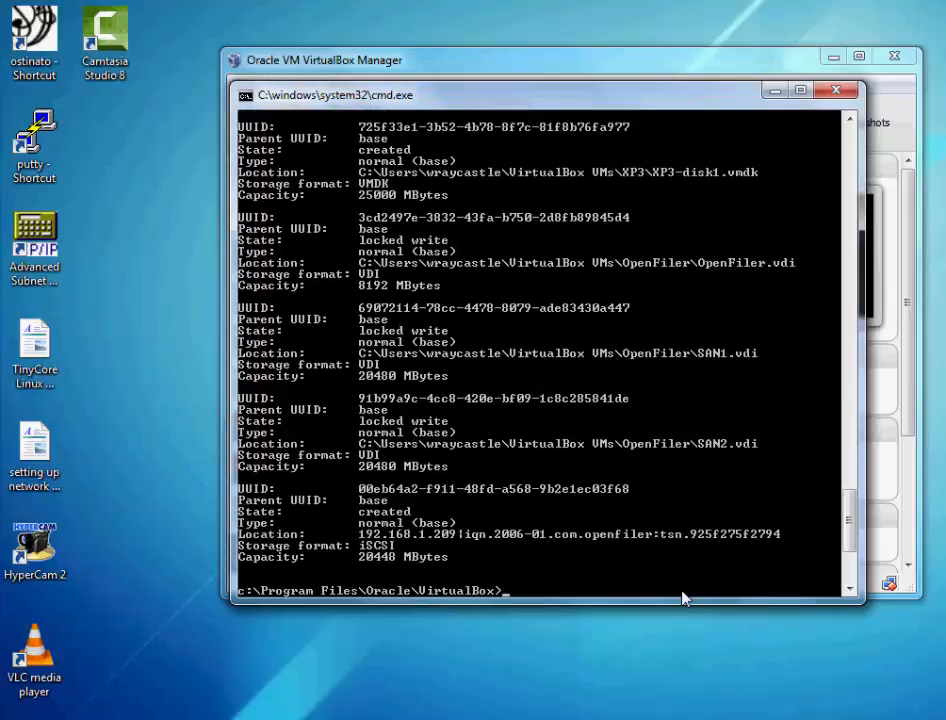
- Highlight the full location string of the iSCSI disk at the end of the list
{"action": "right_click", "coordinate": [511, 567]}
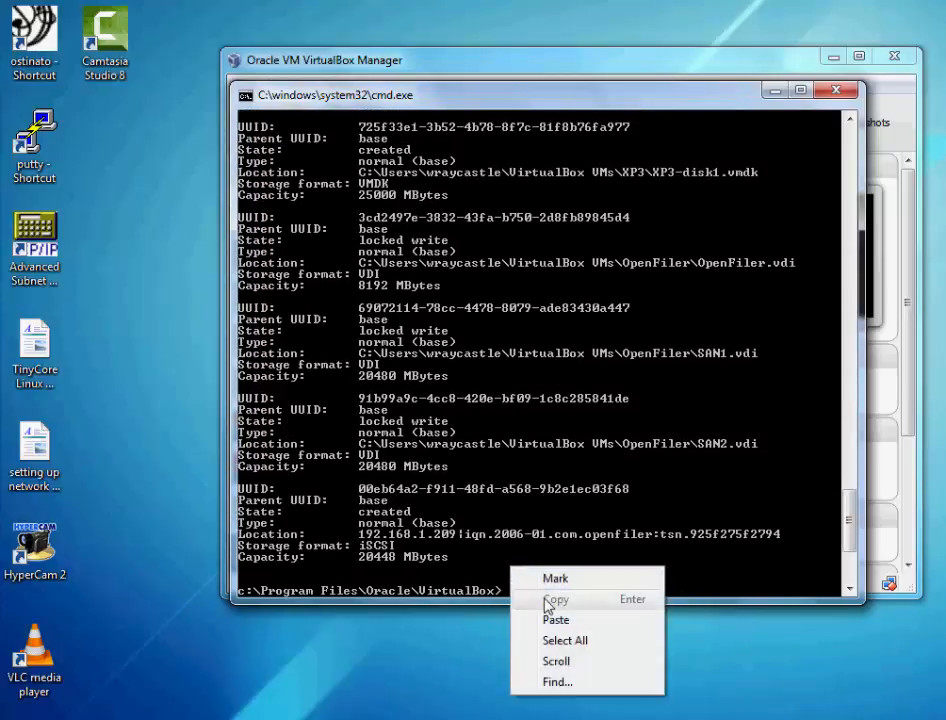
{"action": "left_click", "coordinate": [556, 580]}
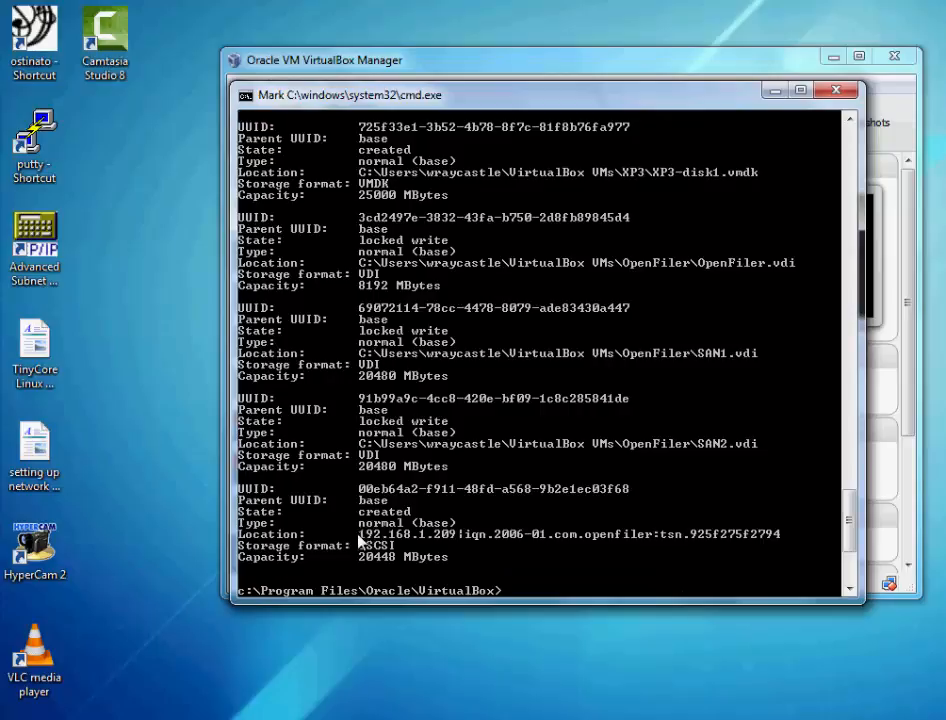
{"action": "left_click_drag", "start_coordinate": [358, 532], "coordinate": [781, 537]}
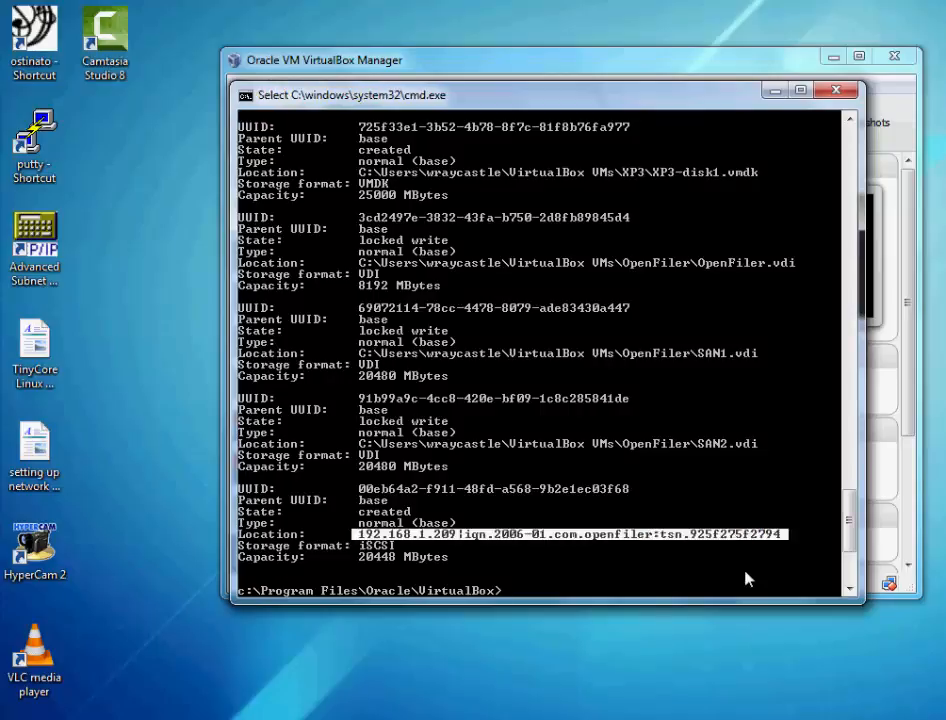
- Switch to VirtualBox Manager and examine the attached iSCSI disk's size and details in the iscsi-init storage settings
{"action": "left_click", "coordinate": [774, 90]}
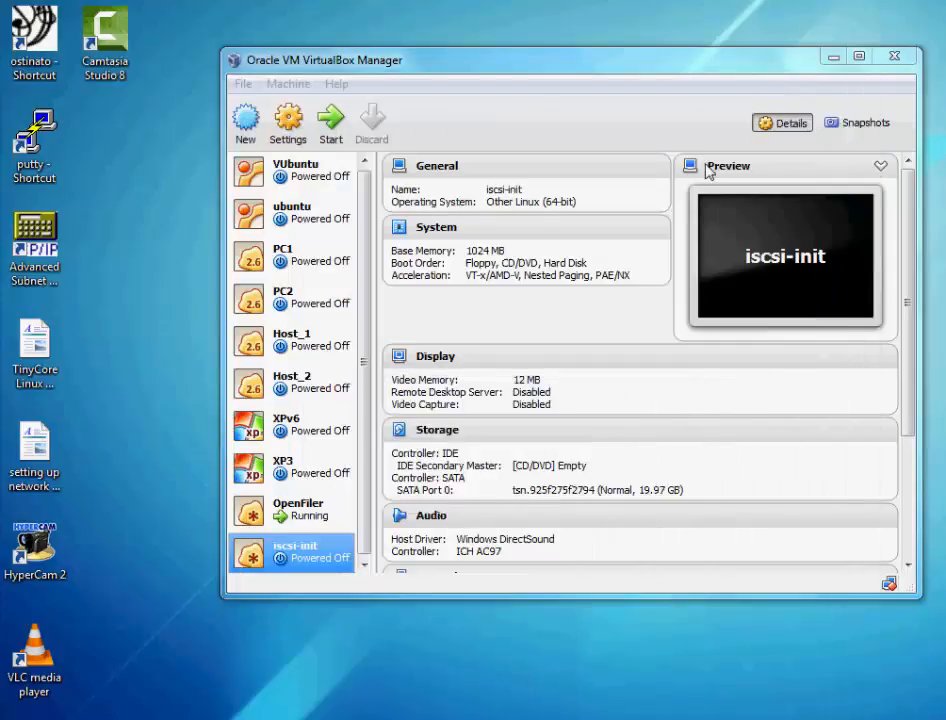
{"action": "left_click", "coordinate": [291, 144]}
{"action": "left_click", "coordinate": [334, 212]}
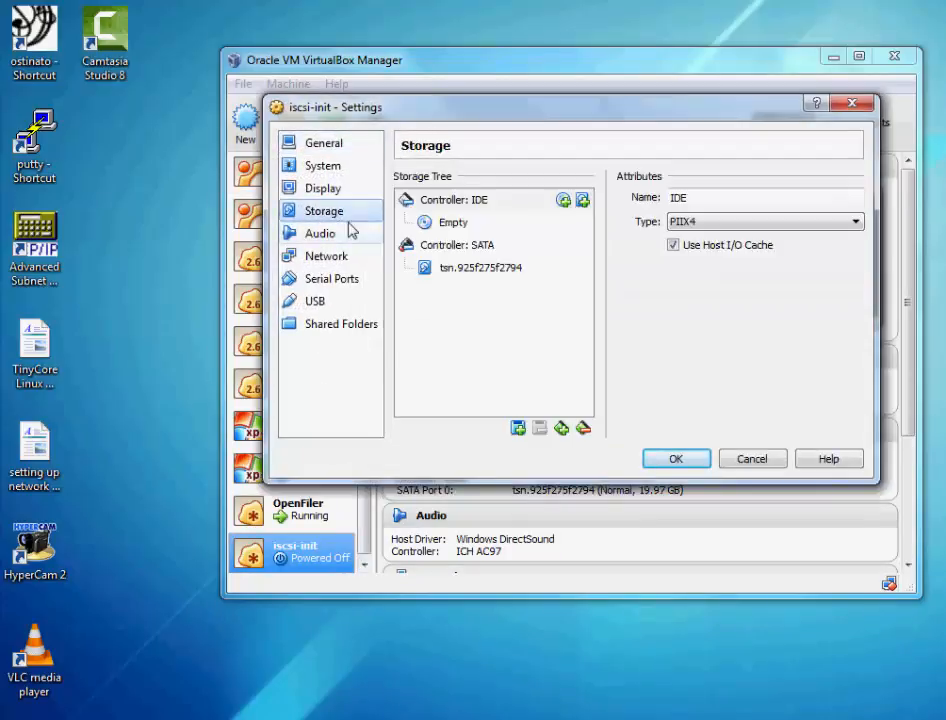
{"action": "left_click", "coordinate": [470, 271]}
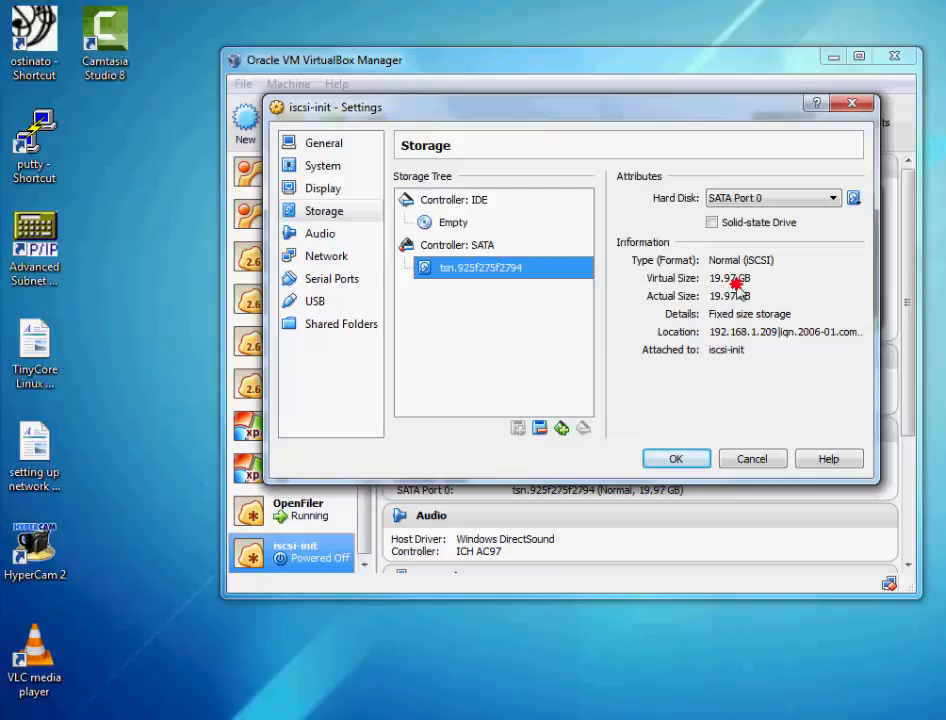
{"action": "left_click", "coordinate": [758, 297]}
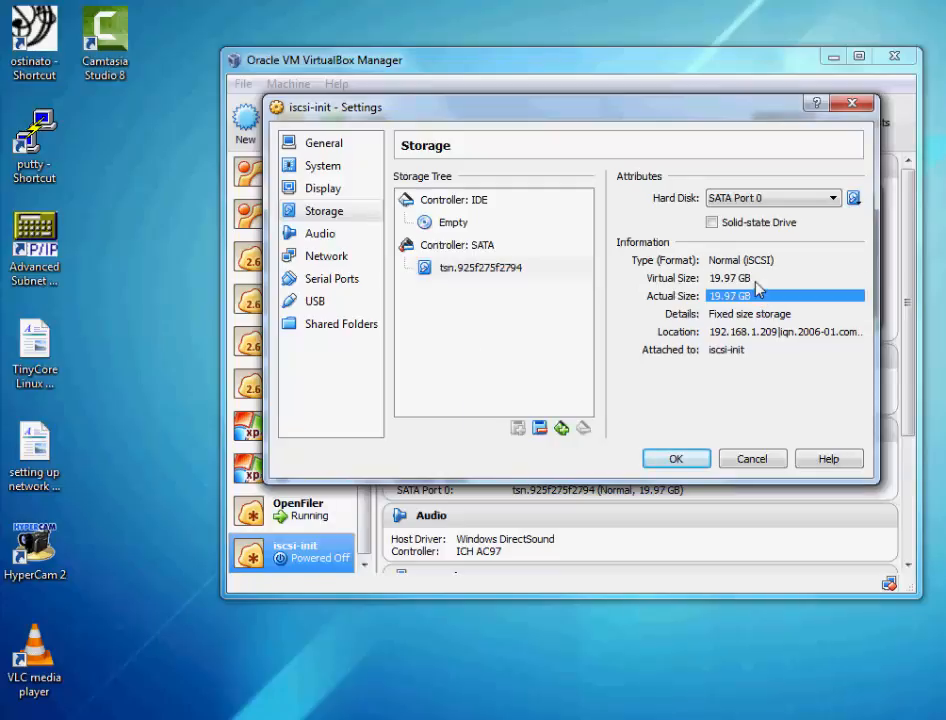
- Examine the iSCSI disk's virtual and actual sizes and the empty optical drive in the iscsi-init storage settings
{"action": "left_click", "coordinate": [756, 279]}
{"action": "left_click", "coordinate": [756, 297]}
{"action": "left_click", "coordinate": [488, 270]}
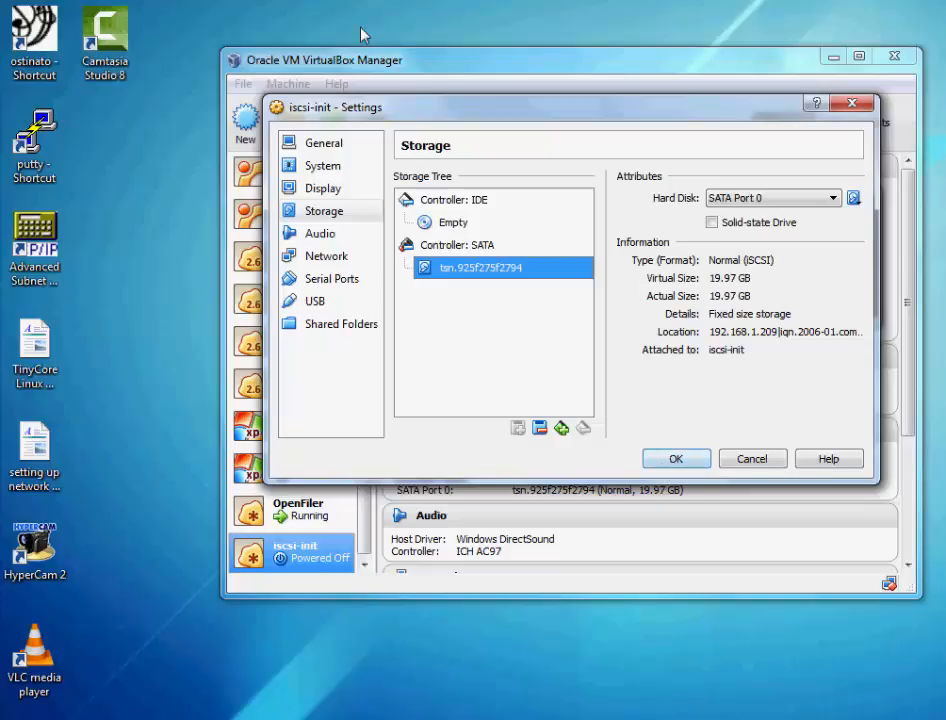
{"action": "left_click", "coordinate": [450, 223]}
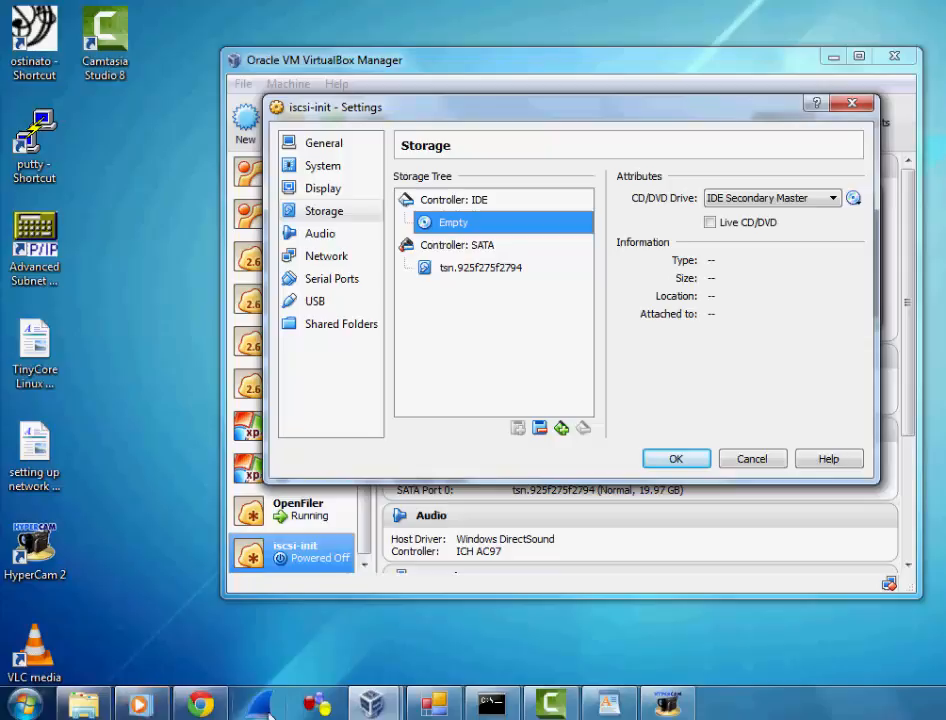
- Open Wireshark, postpone its software update, and move and narrow its window to fit the screen
{"action": "left_click", "coordinate": [260, 706]}
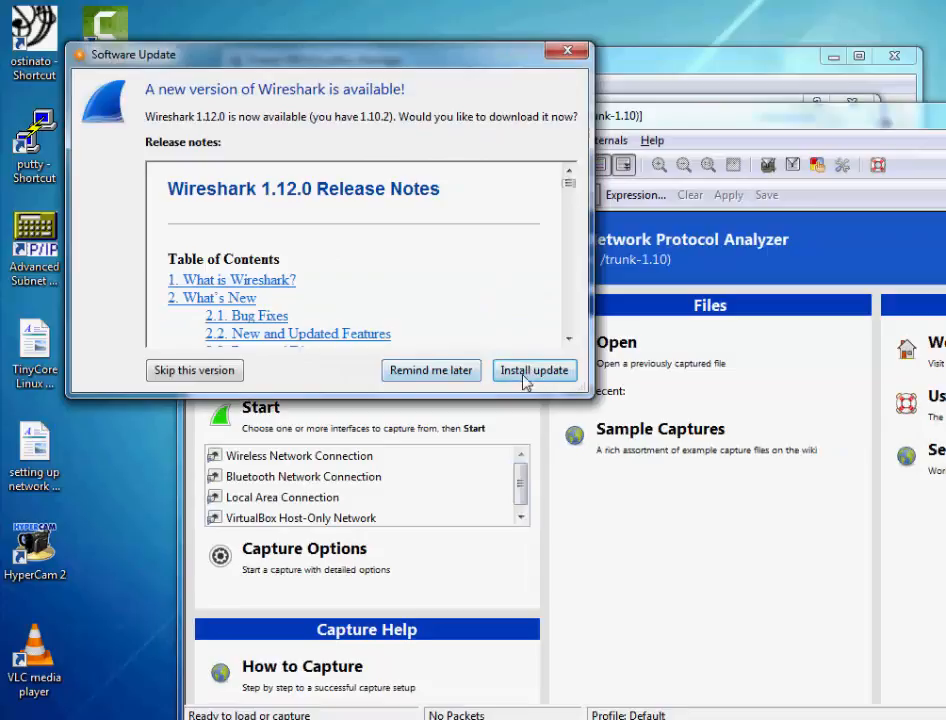
{"action": "left_click", "coordinate": [455, 373]}
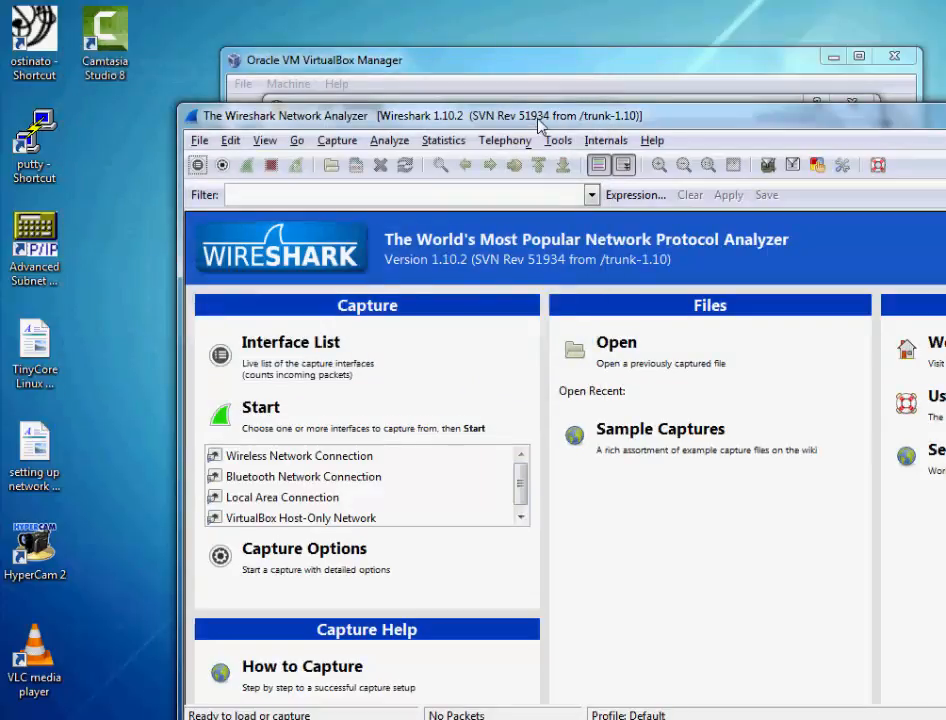
{"action": "left_click_drag", "start_coordinate": [539, 118], "coordinate": [375, 52]}
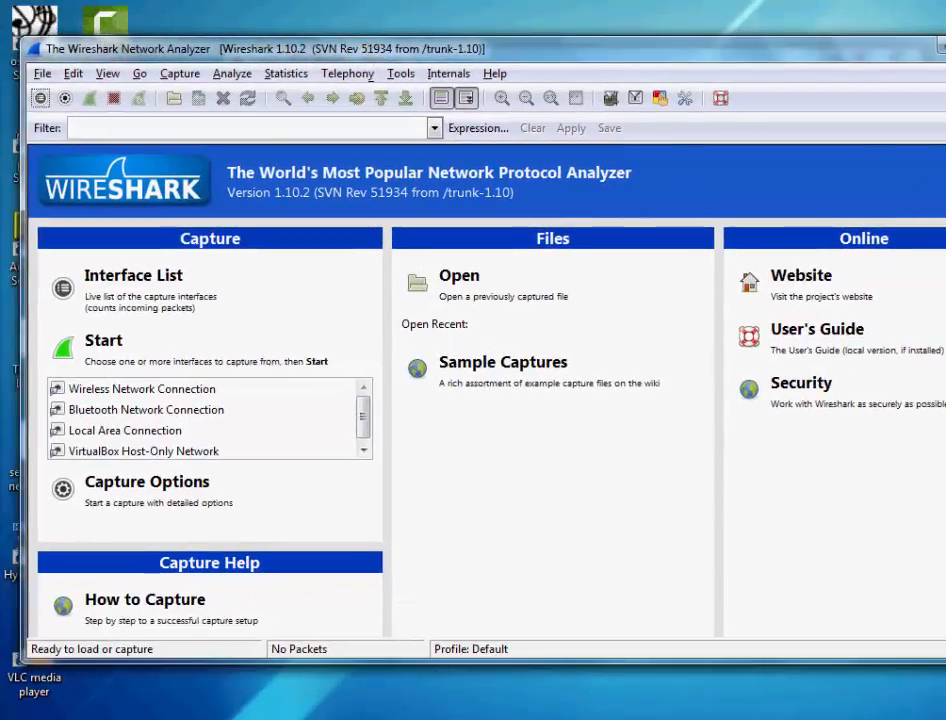
{"action": "mouse_move", "coordinate": [945, 198]}
{"action": "left_mouse_down"}
{"action": "mouse_move", "coordinate": [930, 204]}
{"action": "mouse_move", "coordinate": [942, 190]}
{"action": "mouse_move", "coordinate": [928, 194]}
{"action": "left_mouse_up"}
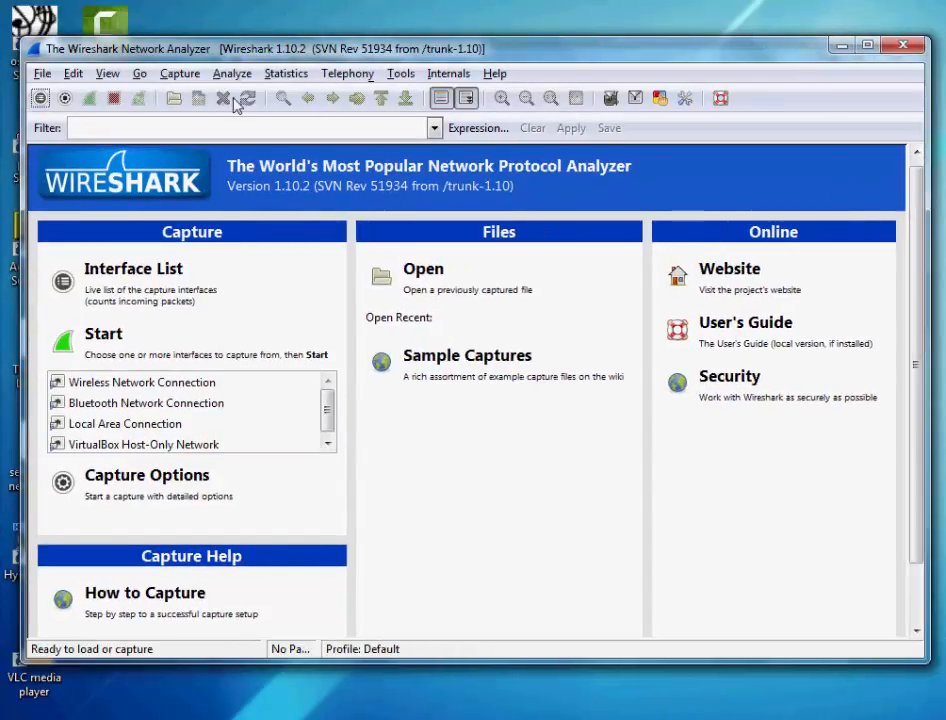
- Start a packet capture on the VirtualBox Host-Only Network interface only
{"action": "left_click", "coordinate": [179, 74]}
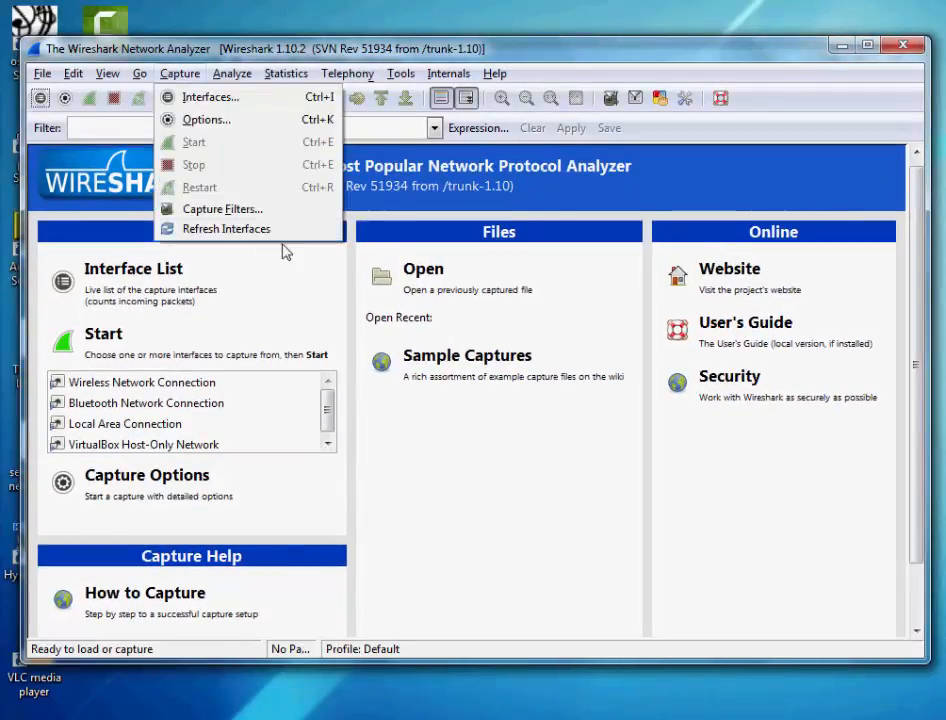
{"action": "left_click", "coordinate": [226, 97]}
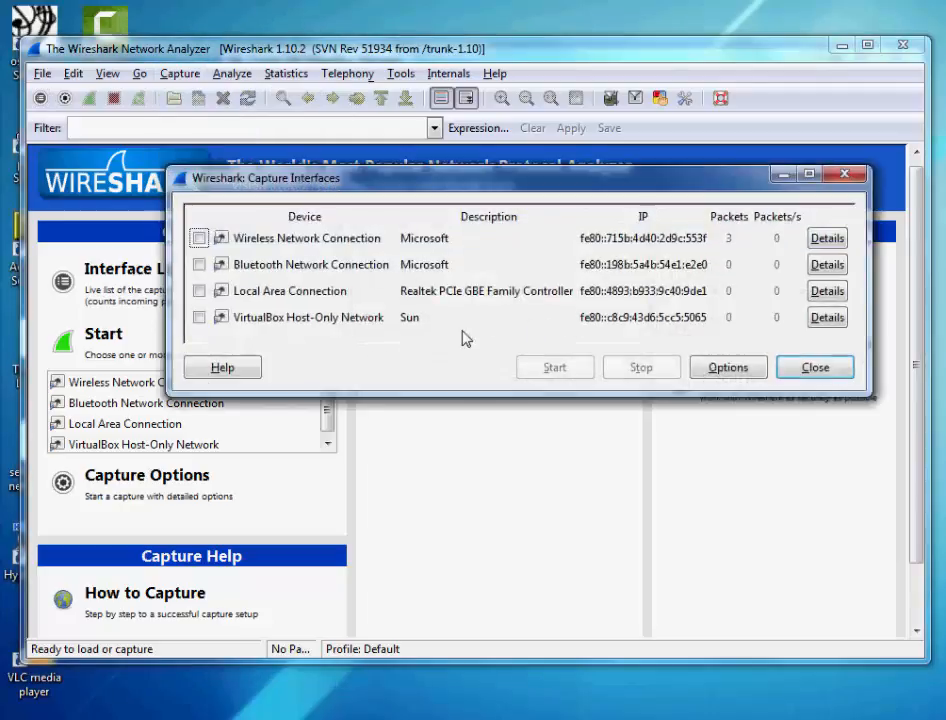
{"action": "left_click", "coordinate": [199, 238]}
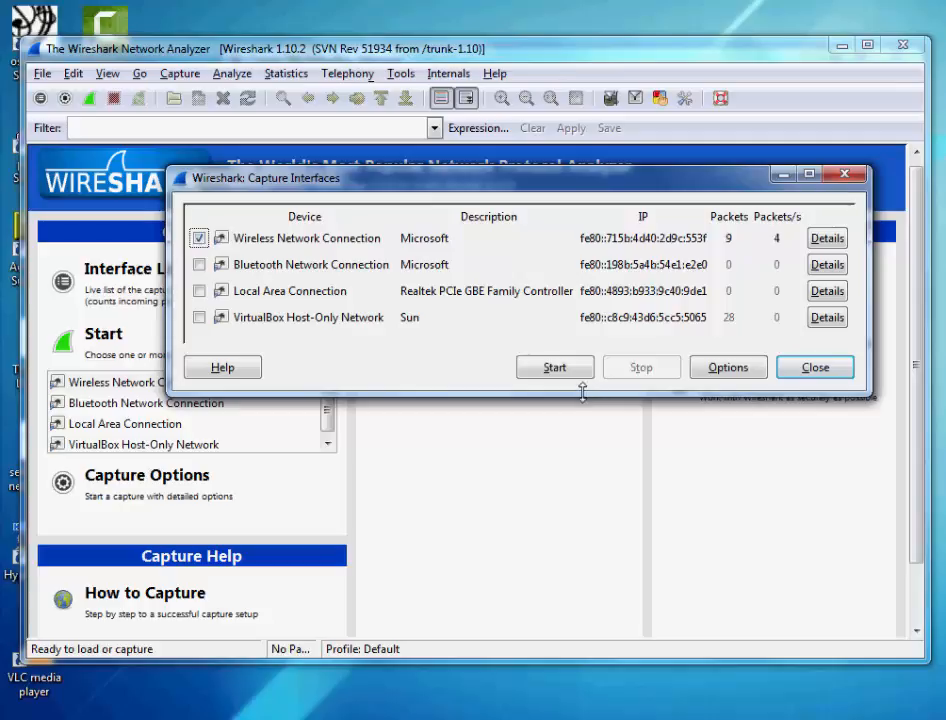
{"action": "left_click", "coordinate": [201, 319]}
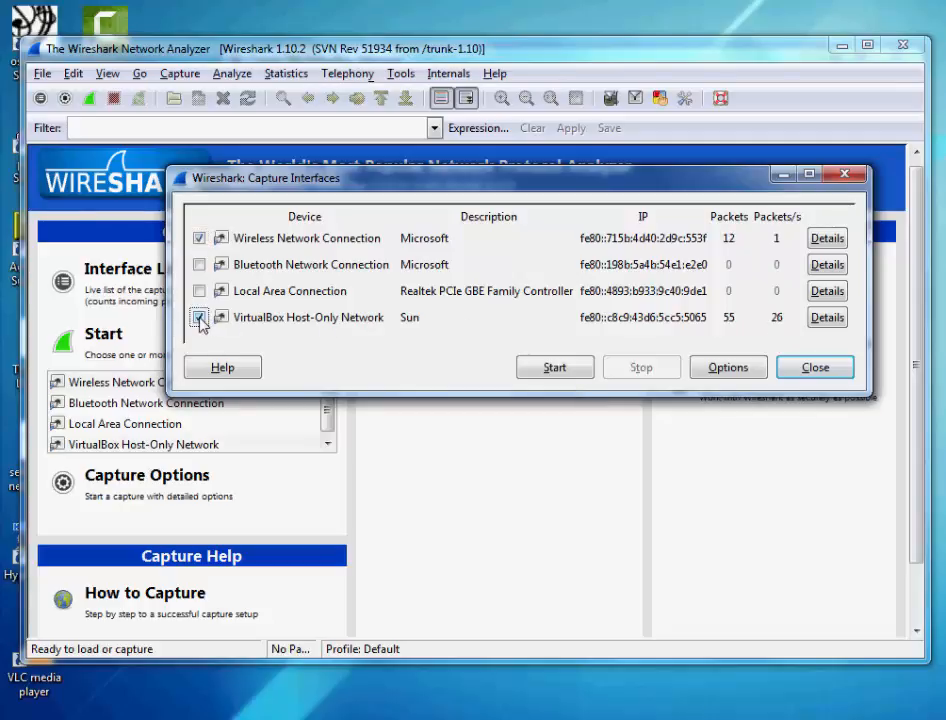
{"action": "left_click", "coordinate": [200, 239]}
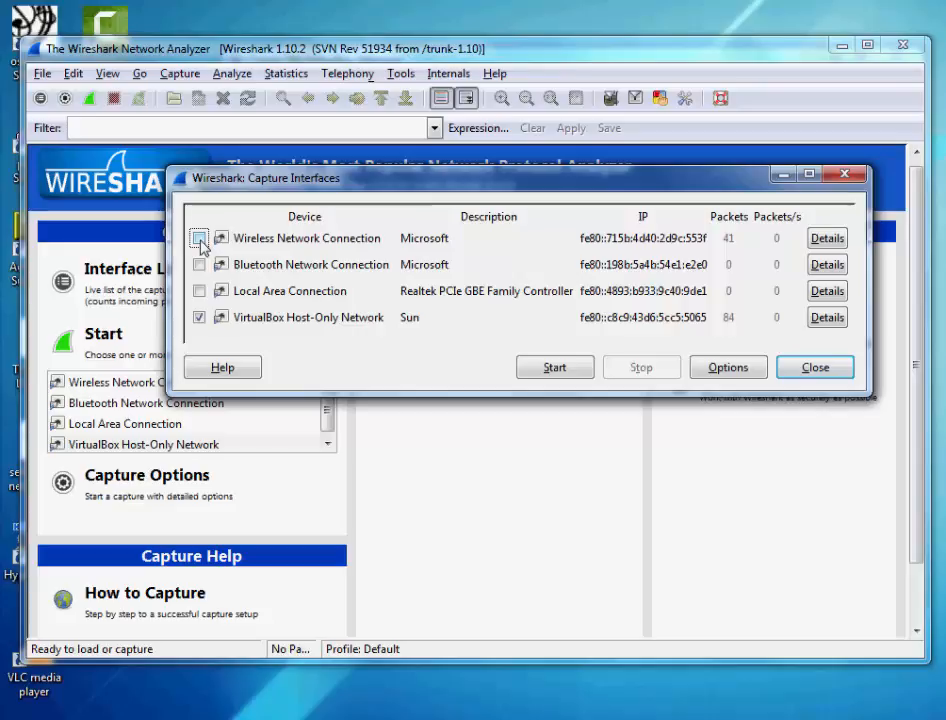
{"action": "left_click", "coordinate": [546, 375]}
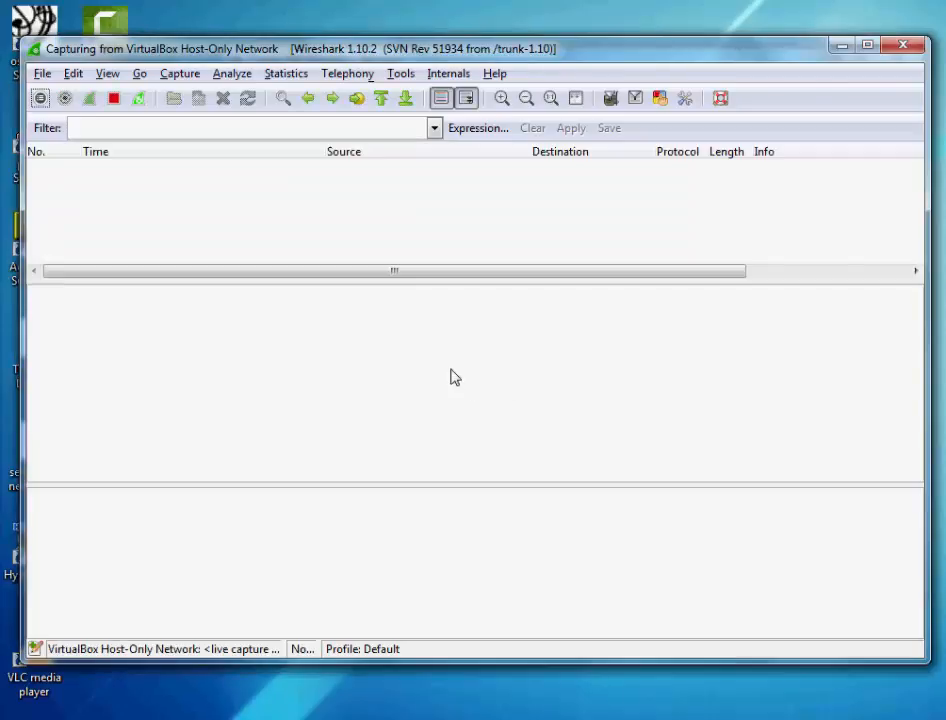
- Look through the captured packets and filter them with the display filter iscsi
{"action": "left_click", "coordinate": [384, 209]}
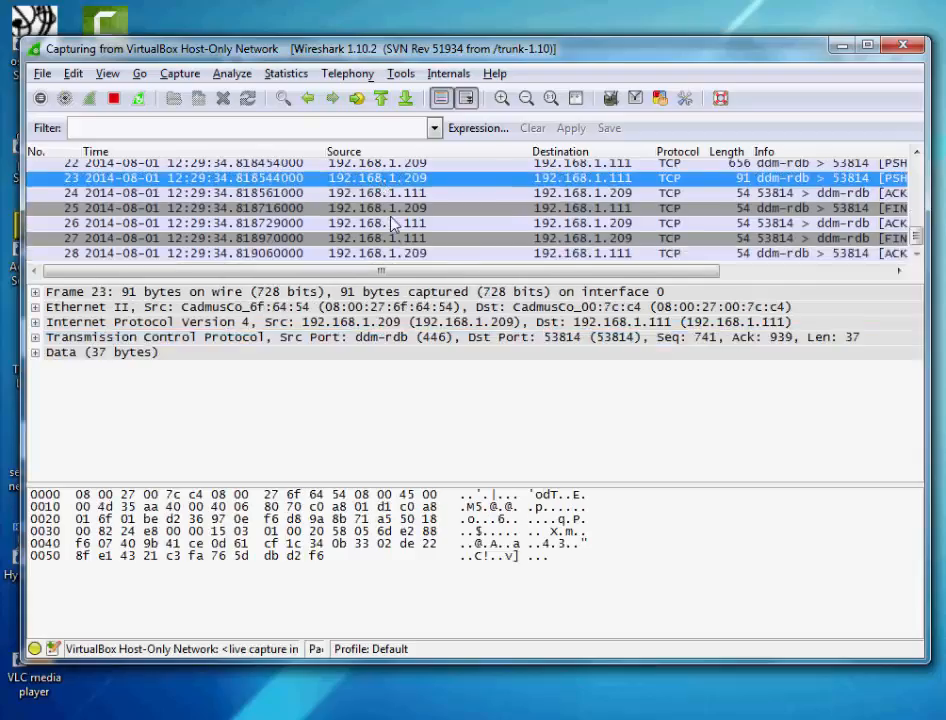
{"action": "scroll", "coordinate": [360, 210], "scroll_direction": "up", "scroll_amount": 7}
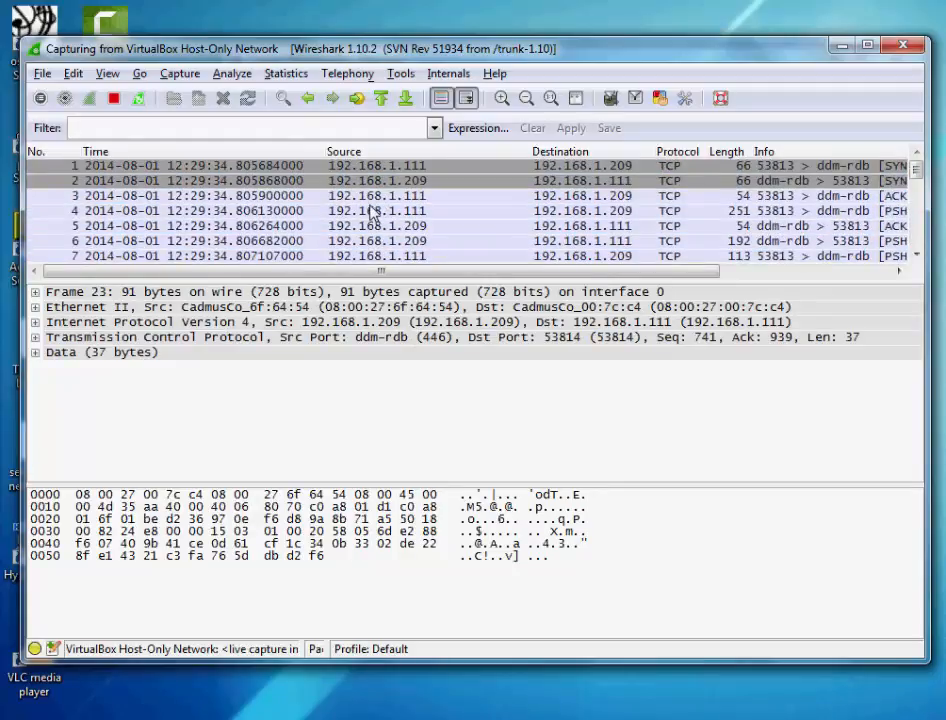
{"action": "scroll", "coordinate": [370, 212], "scroll_direction": "down", "scroll_amount": 10}
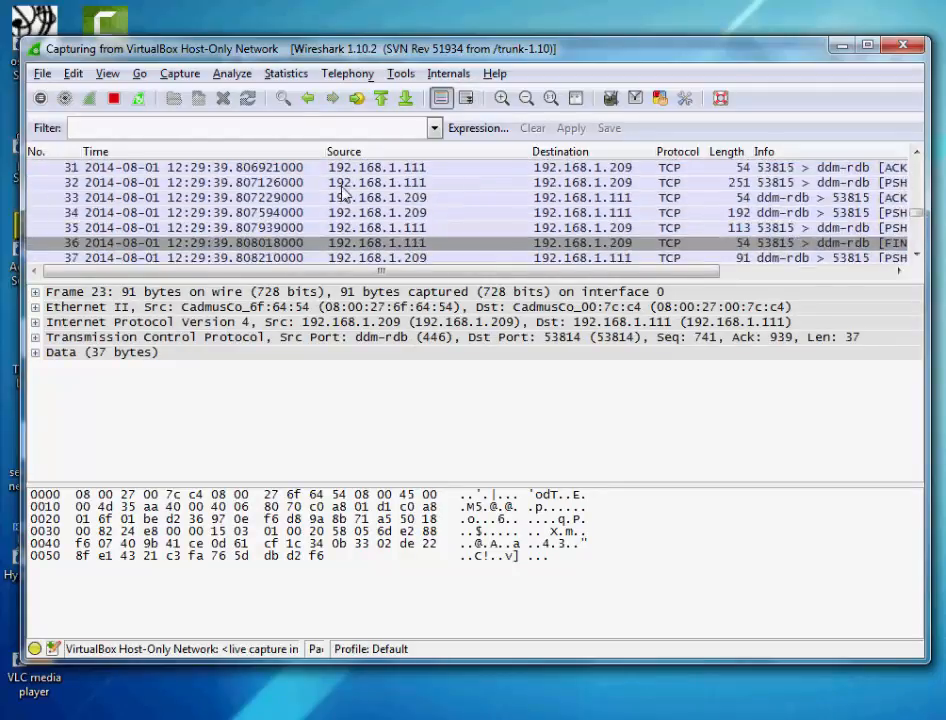
{"action": "scroll", "coordinate": [343, 192], "scroll_direction": "down", "scroll_amount": 1}
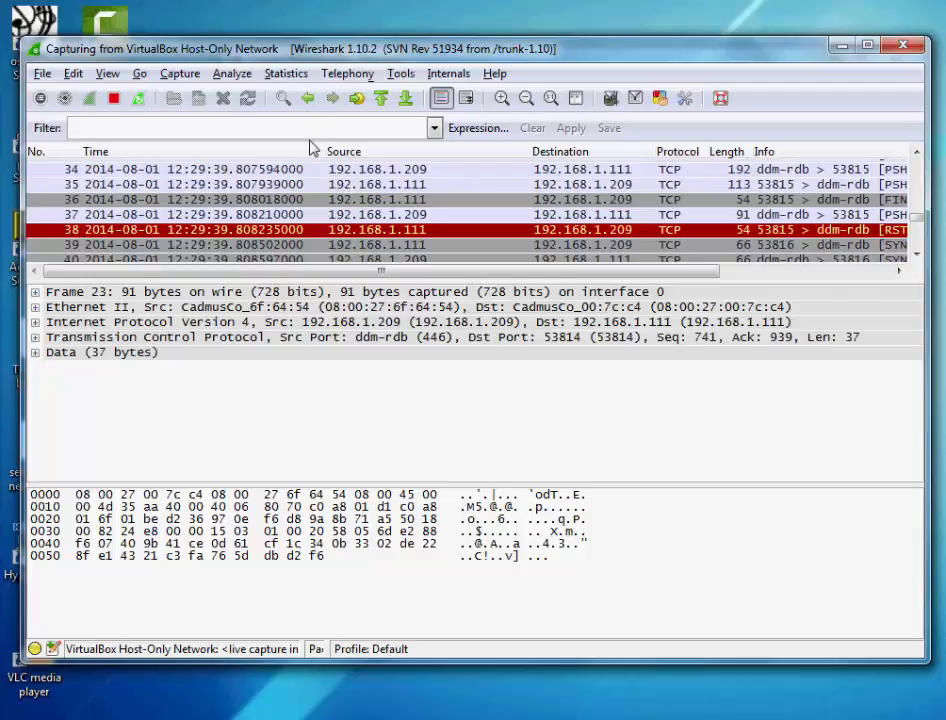
{"action": "type", "text": "iscsi"}
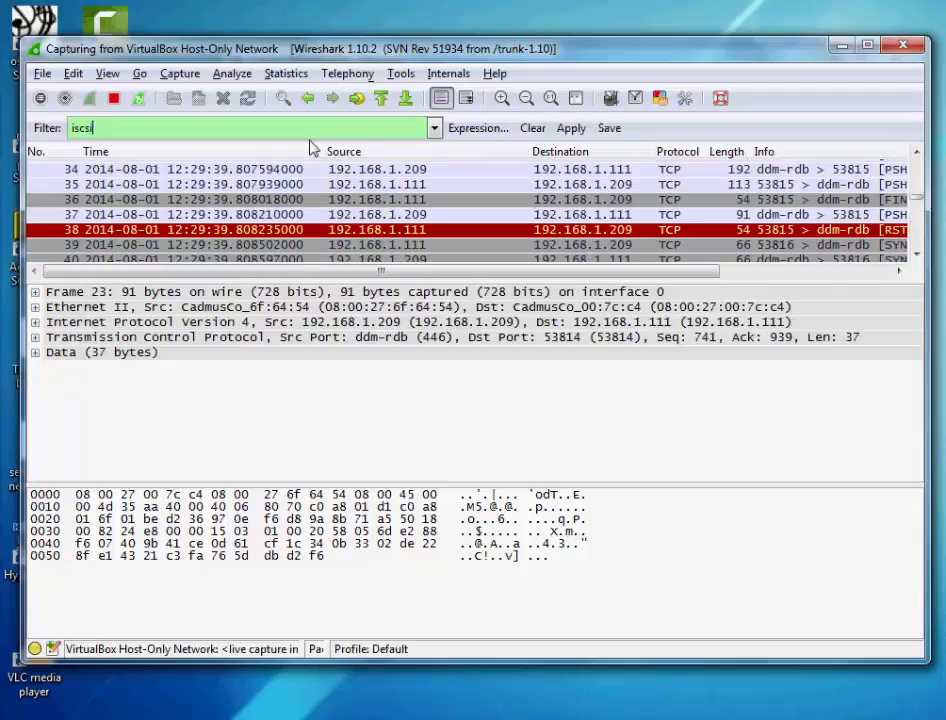
{"action": "key", "text": "Return"}
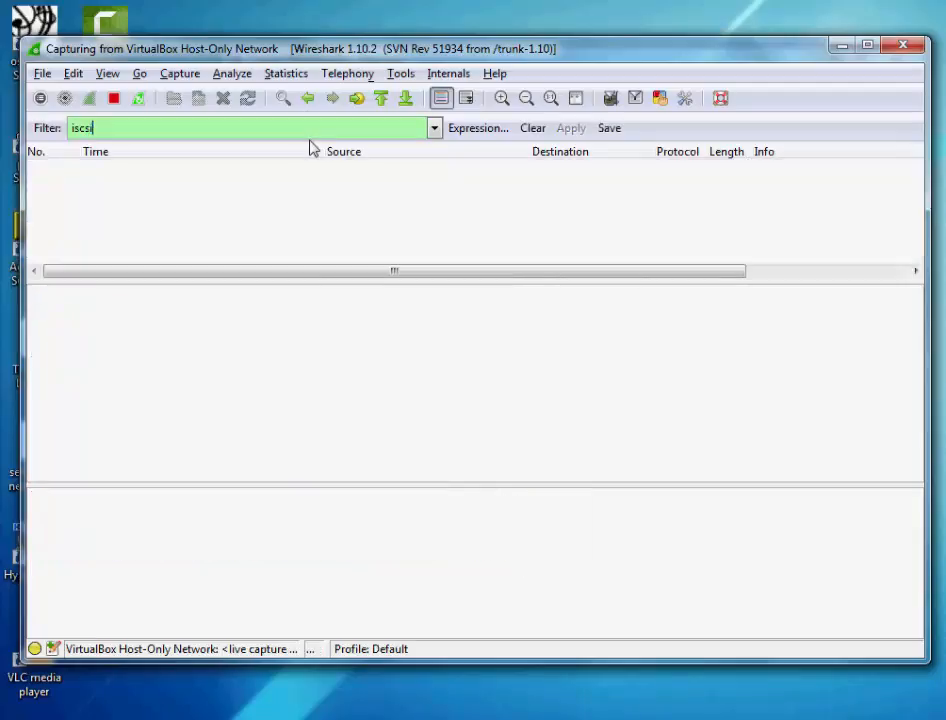
- Restart the capture on both Wireless Network Connection and VirtualBox Host-Only Network without saving the old packets, and minimize Wireshark
{"action": "left_click", "coordinate": [177, 76]}
{"action": "left_click", "coordinate": [112, 108]}
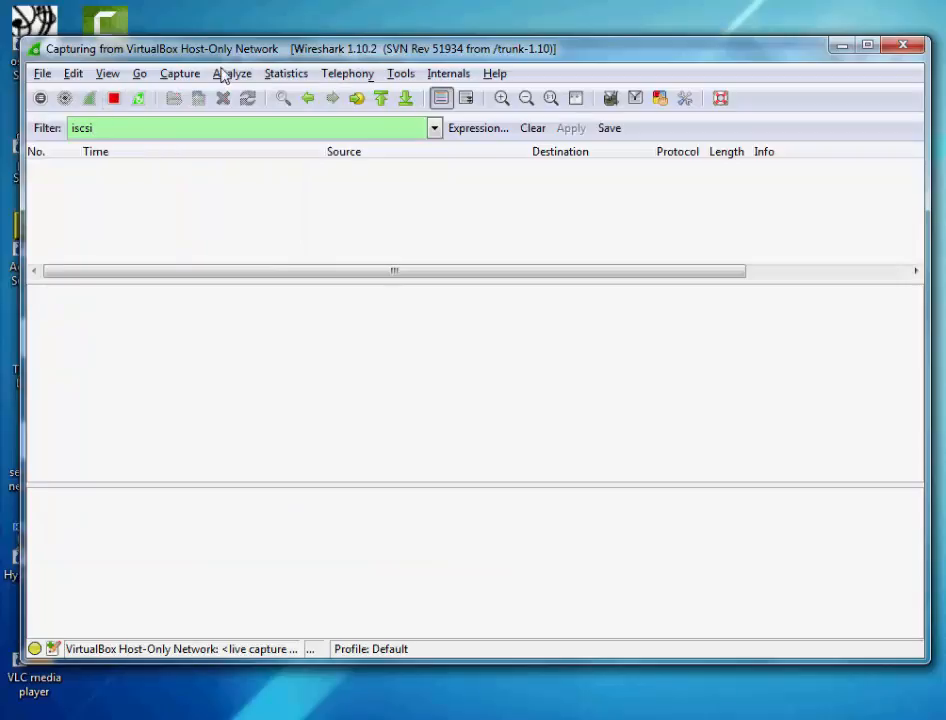
{"action": "left_click", "coordinate": [113, 103]}
{"action": "left_click", "coordinate": [180, 75]}
{"action": "left_click", "coordinate": [185, 96]}
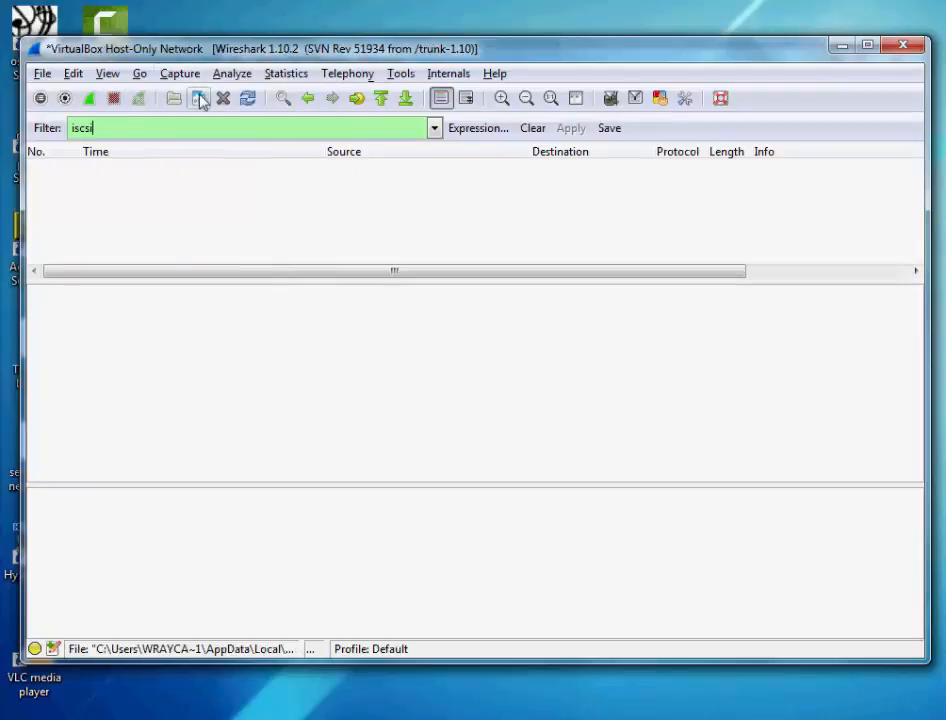
{"action": "left_click", "coordinate": [85, 125]}
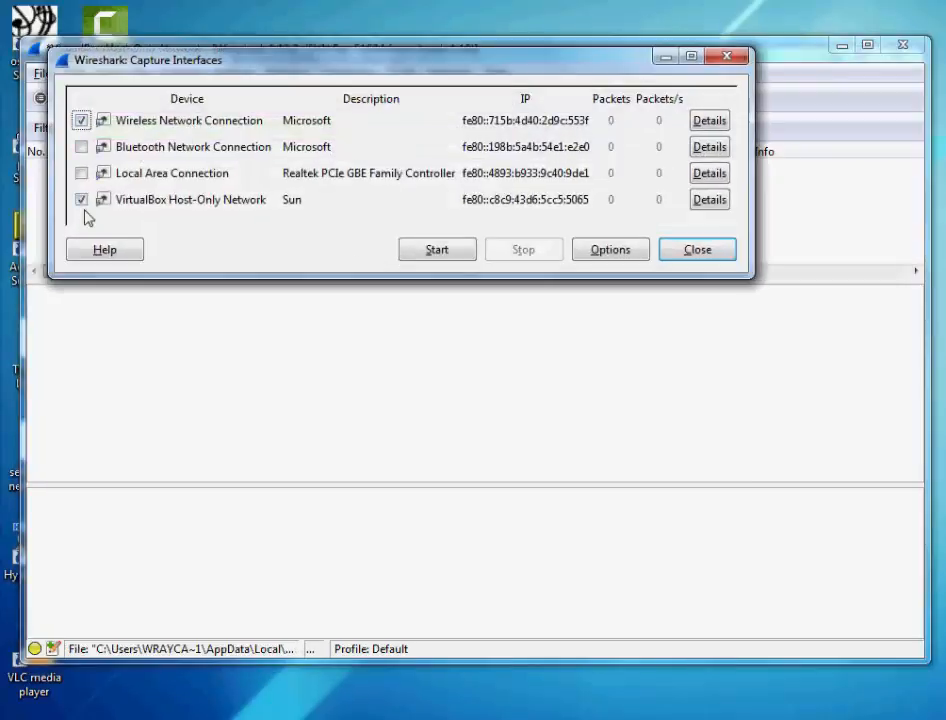
{"action": "left_click", "coordinate": [436, 252]}
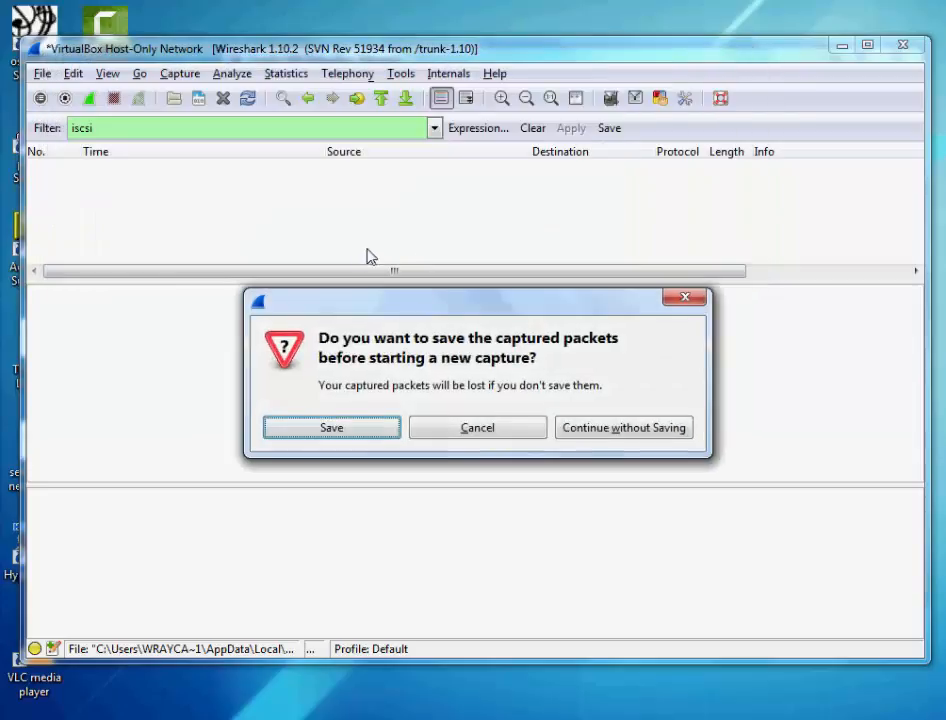
{"action": "left_click", "coordinate": [610, 428]}
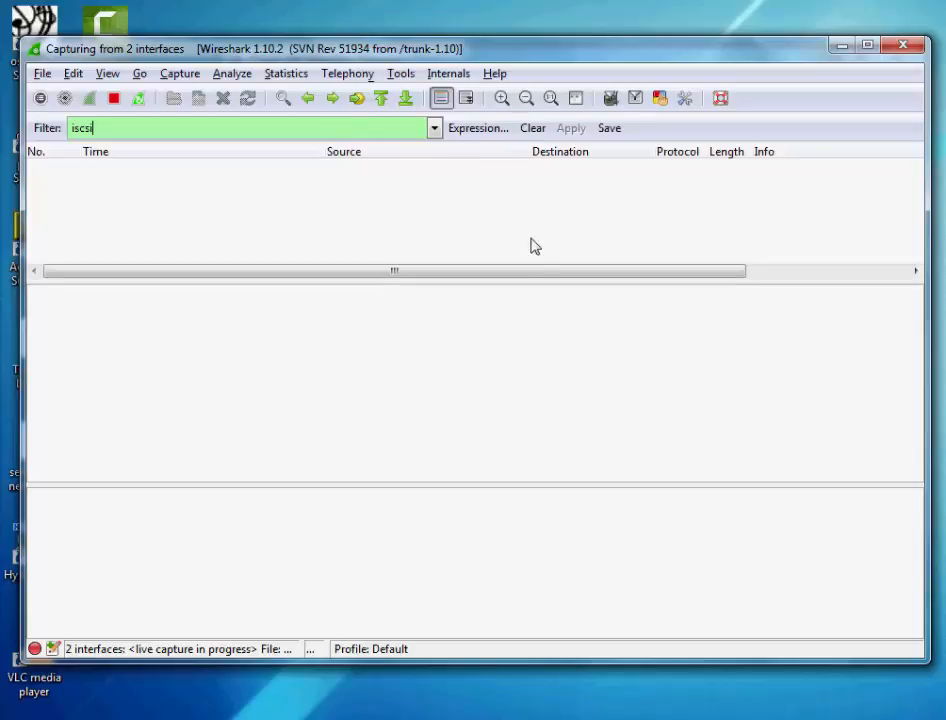
{"action": "left_click", "coordinate": [943, 336]}
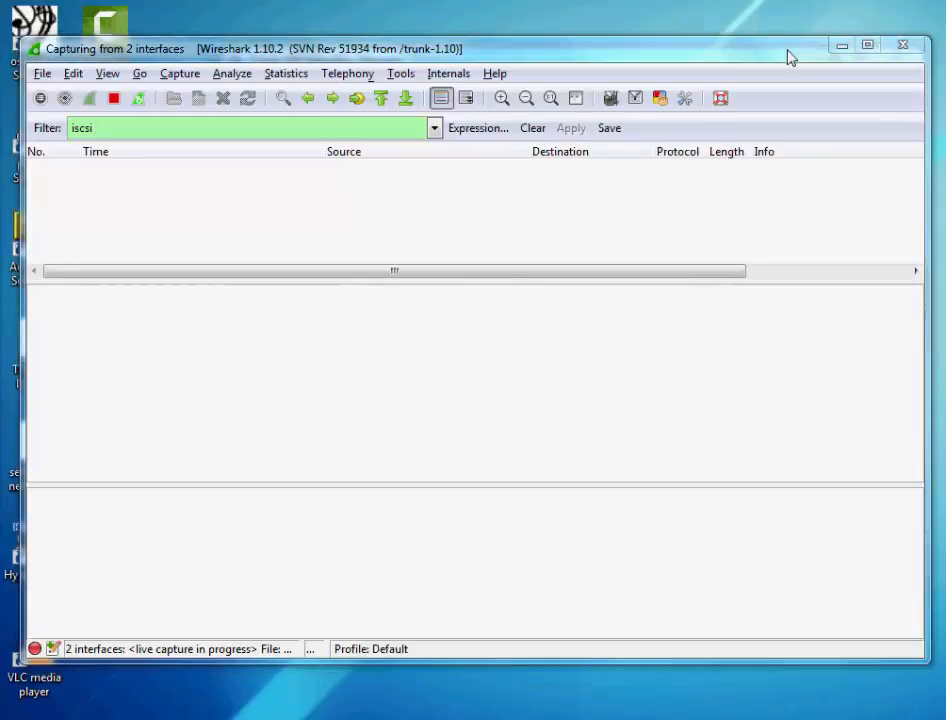
{"action": "left_click", "coordinate": [842, 50]}
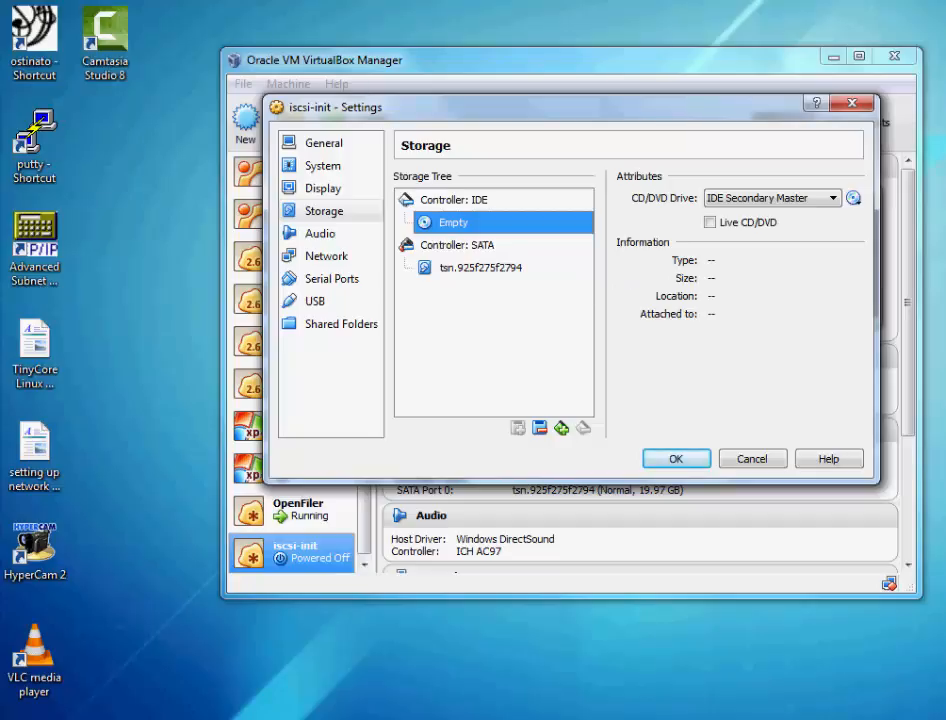
- Switch back to Wireshark and start a new capture on VirtualBox Host-Only Network only, discarding the previous packets
{"action": "key", "text": "alt+Tab"}
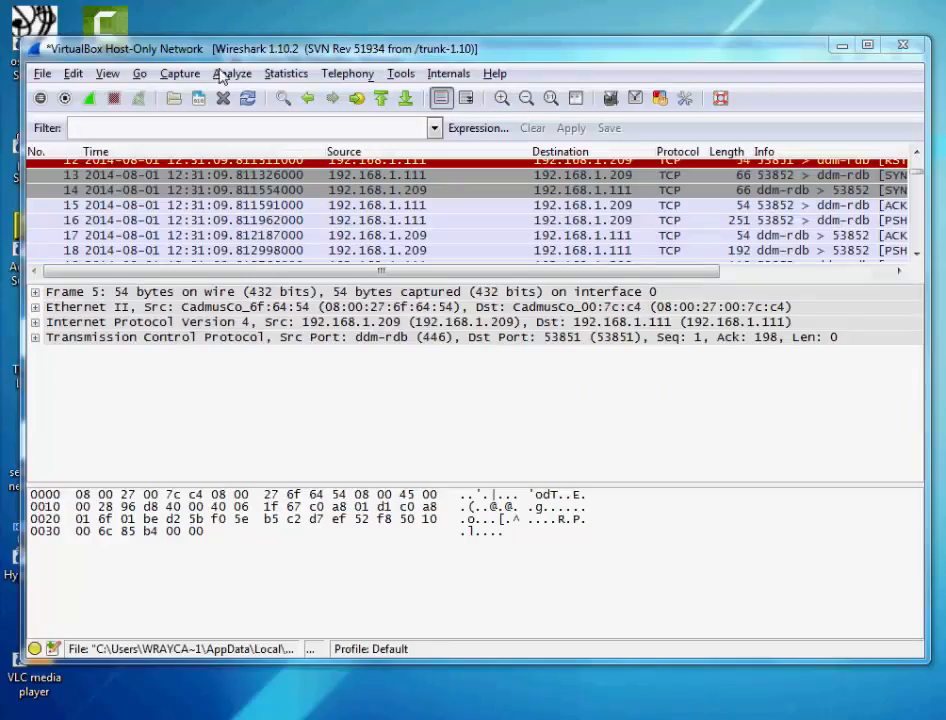
{"action": "left_click", "coordinate": [189, 75]}
{"action": "left_click", "coordinate": [203, 100]}
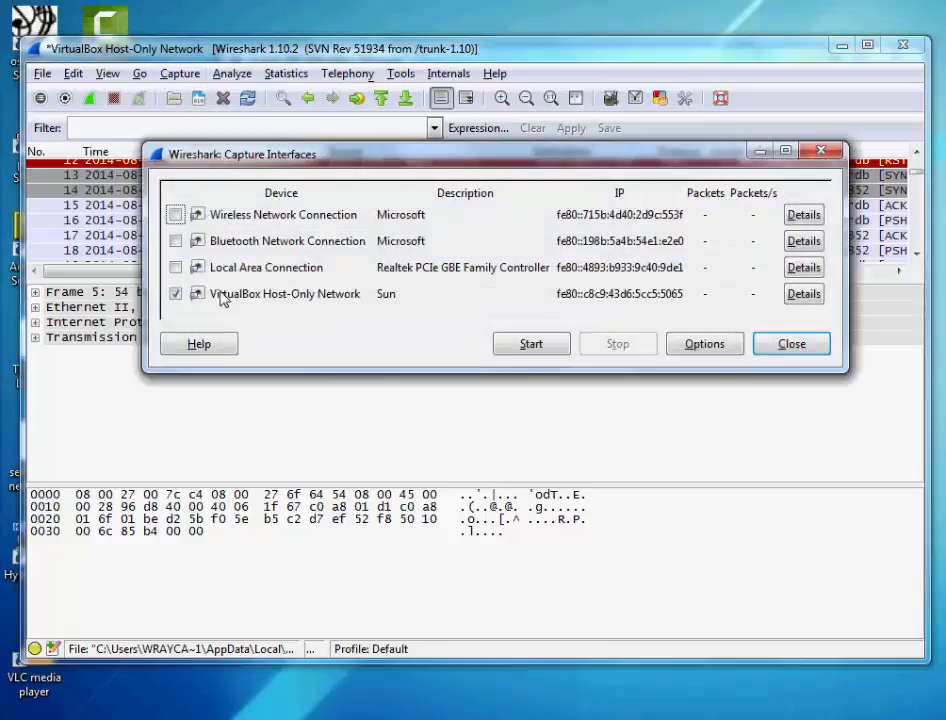
{"action": "left_click", "coordinate": [176, 215]}
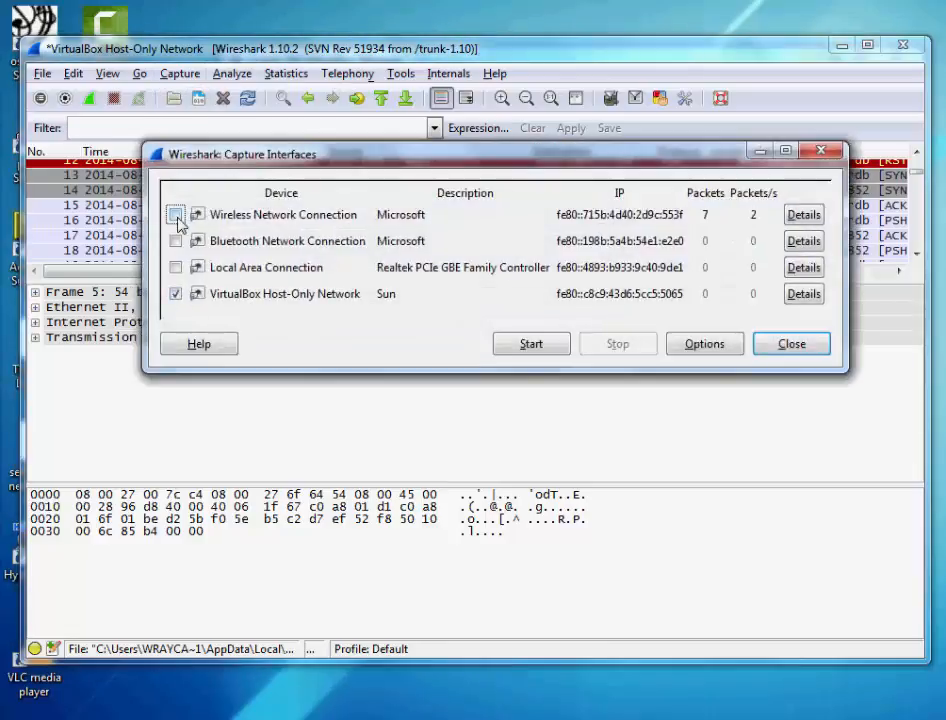
{"action": "left_click", "coordinate": [534, 345]}
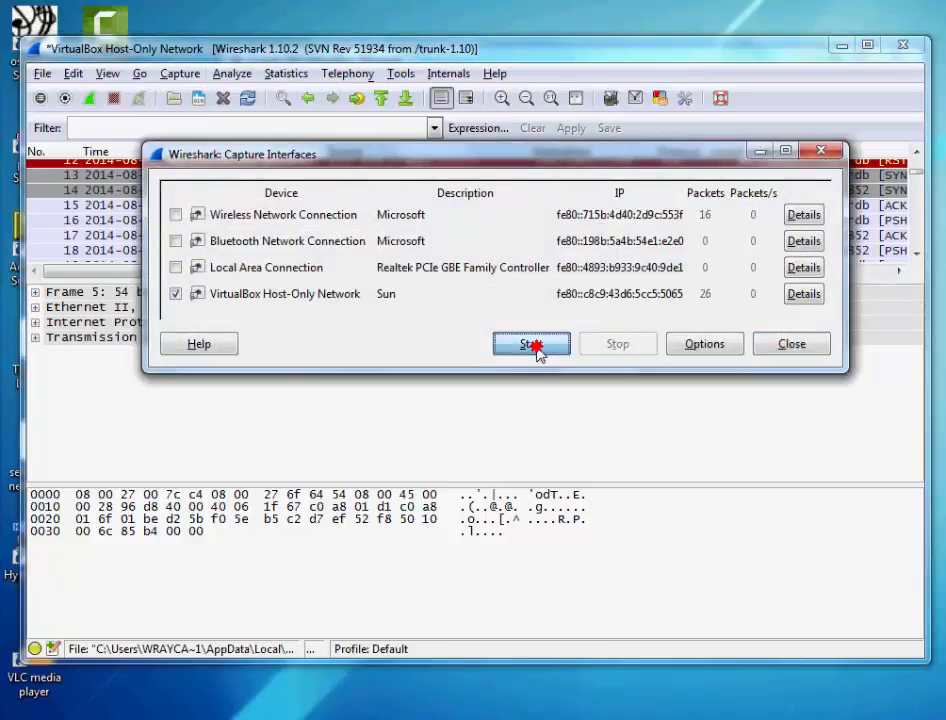
{"action": "left_click", "coordinate": [654, 425]}
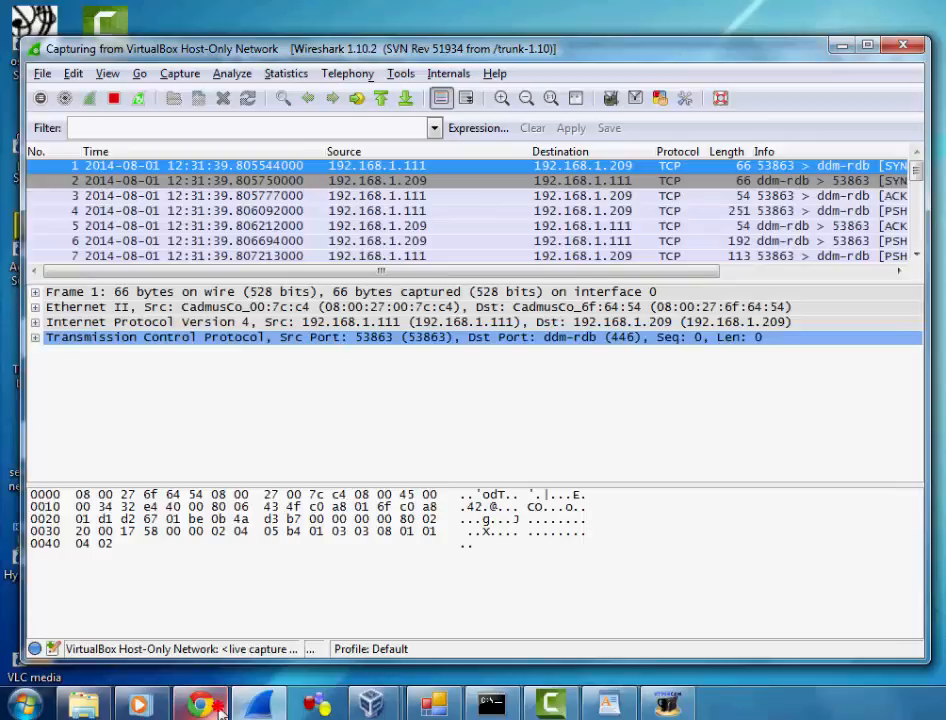
- Switch to Chrome, log out of the Openfiler administration site and close the browser
{"action": "left_click", "coordinate": [220, 708]}
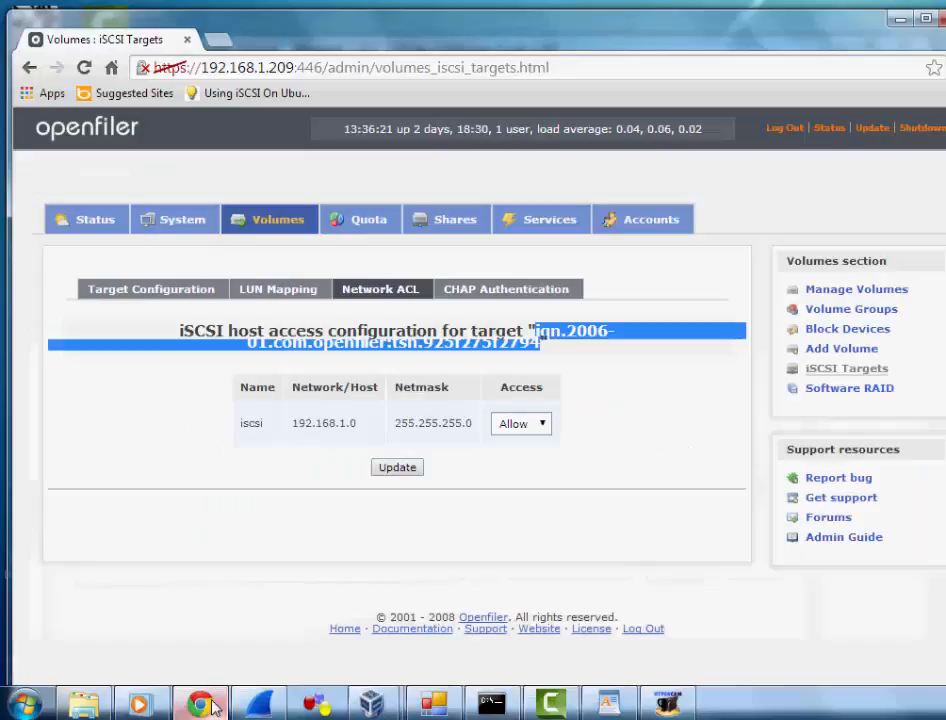
{"action": "left_click", "coordinate": [785, 129]}
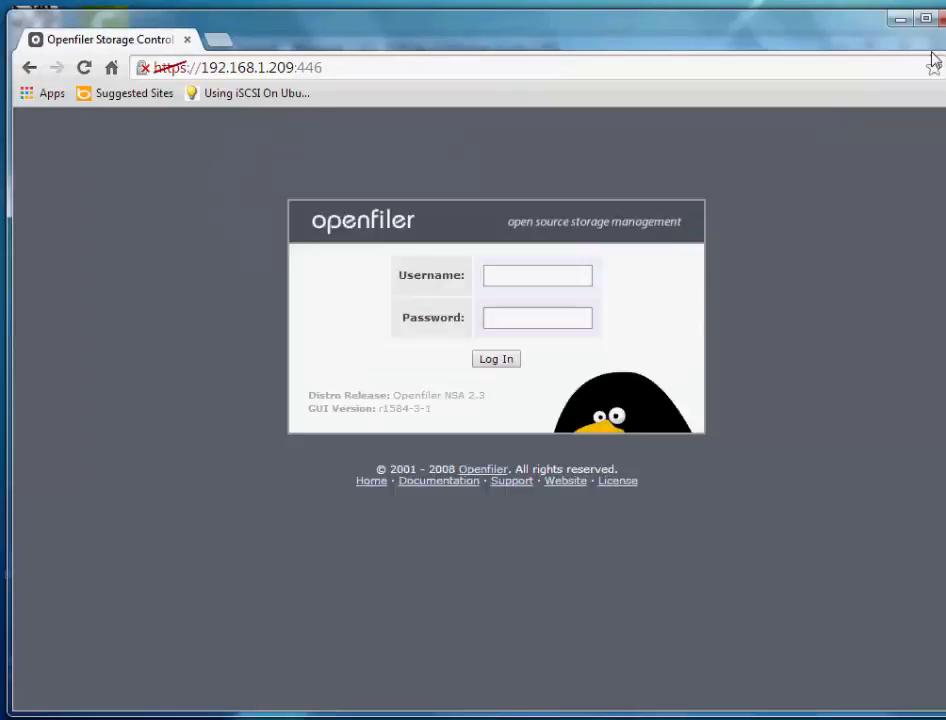
{"action": "left_click", "coordinate": [943, 21]}
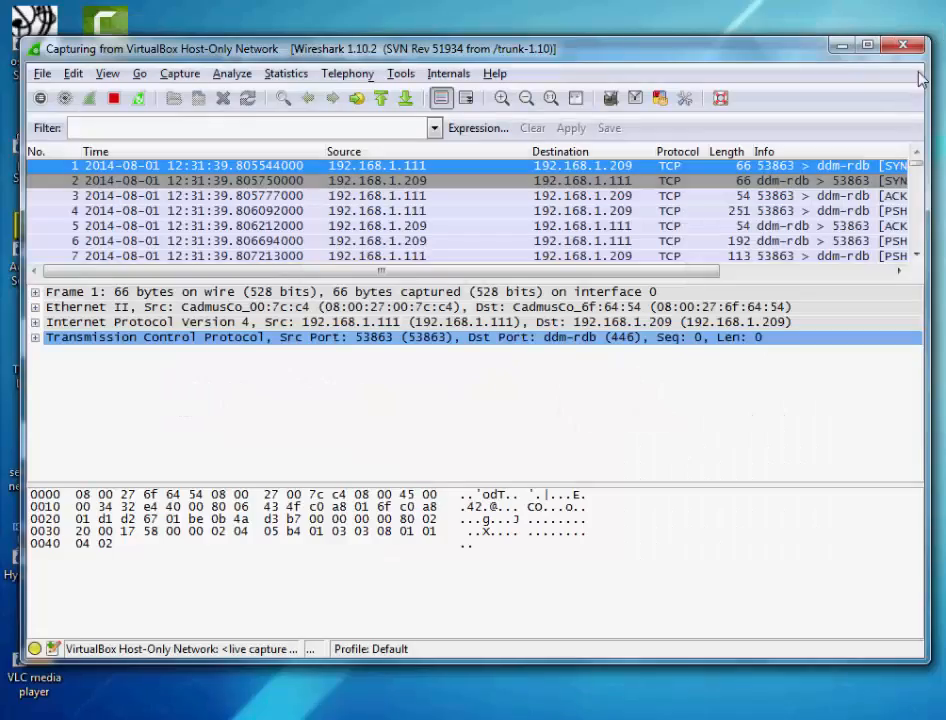
- Examine the packets captured between 192.168.1.111 and 192.168.1.209, from the fourth packet to the latest ones
{"action": "left_click", "coordinate": [654, 218]}
{"action": "scroll", "coordinate": [654, 220], "scroll_direction": "down", "scroll_amount": 5}
{"action": "scroll", "coordinate": [654, 221], "scroll_direction": "down", "scroll_amount": 5}
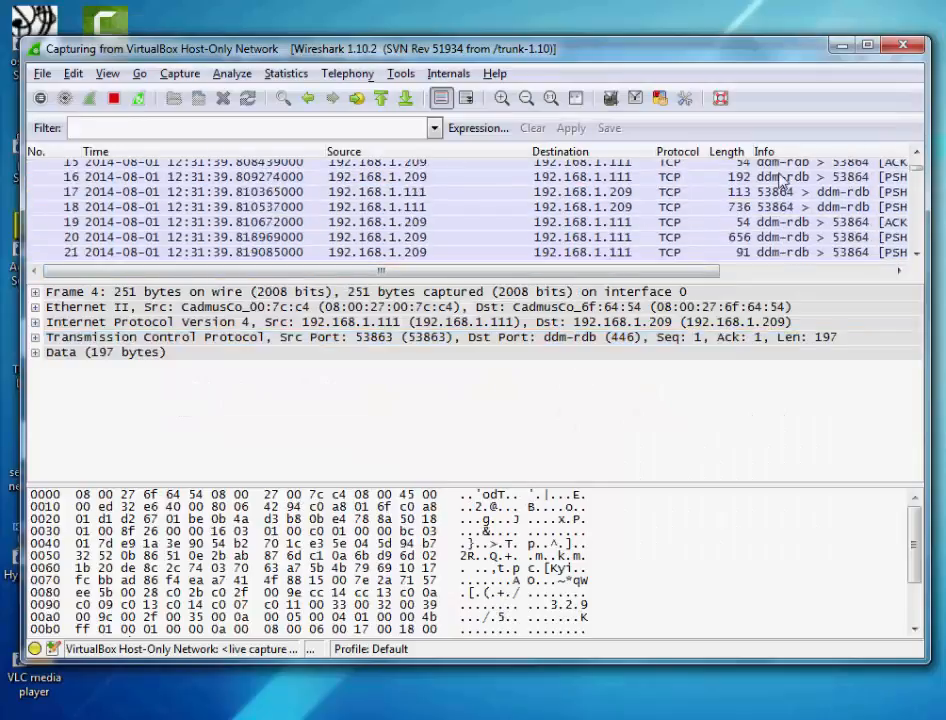
{"action": "left_click_drag", "start_coordinate": [916, 167], "coordinate": [917, 252]}
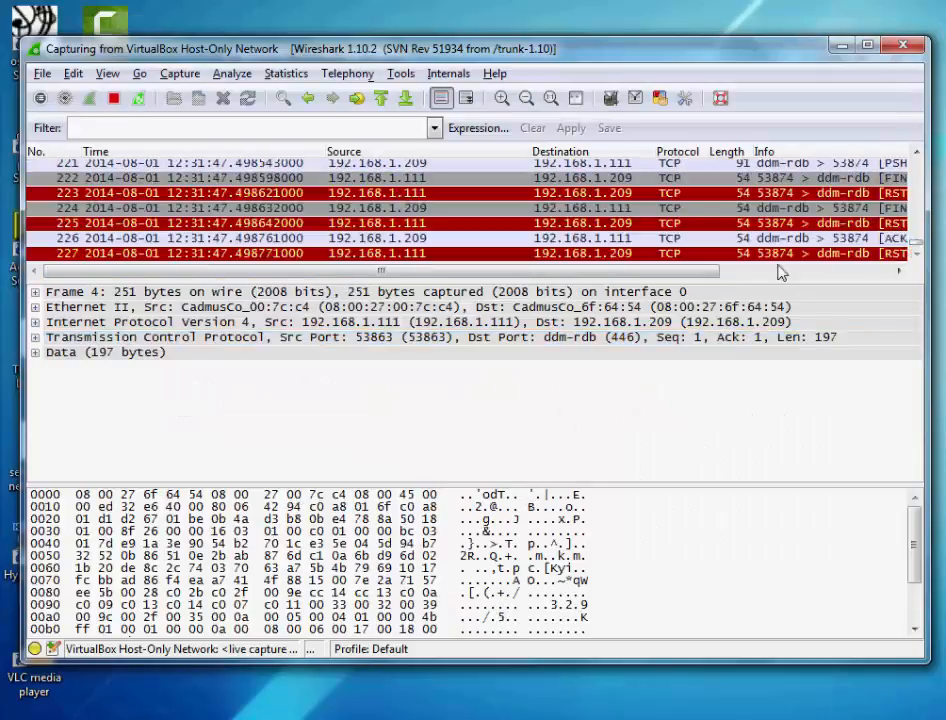
- Examine the final captured packet, number 227, and the TCP packets exchanged just before it
{"action": "left_click", "coordinate": [662, 253]}
{"action": "scroll", "coordinate": [662, 253], "scroll_direction": "up", "scroll_amount": 4}
{"action": "scroll", "coordinate": [659, 252], "scroll_direction": "up", "scroll_amount": 4}
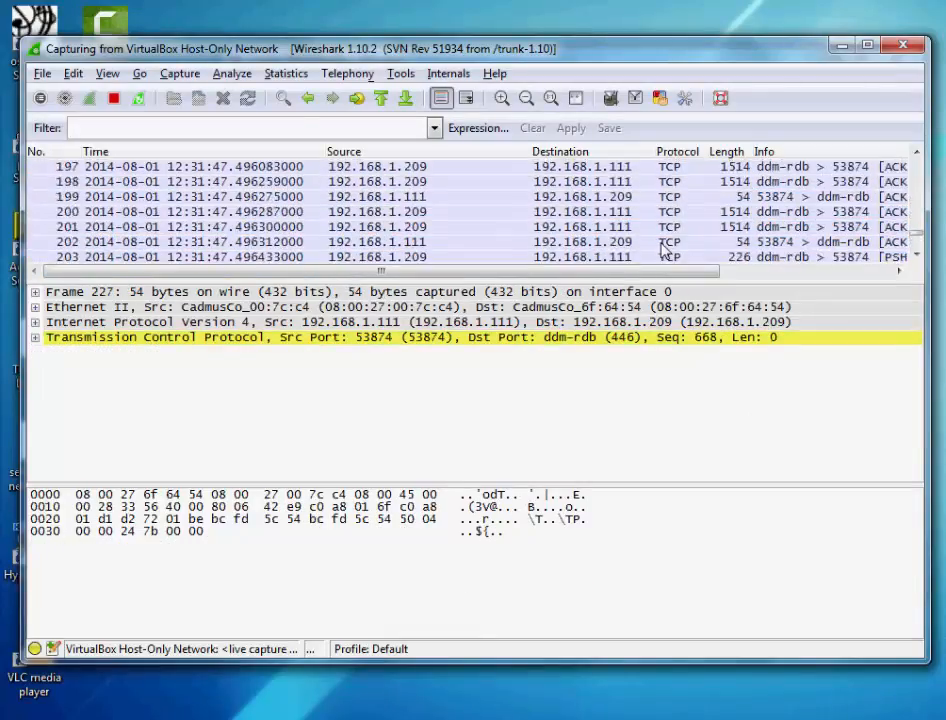
{"action": "scroll", "coordinate": [659, 251], "scroll_direction": "down", "scroll_amount": 8}
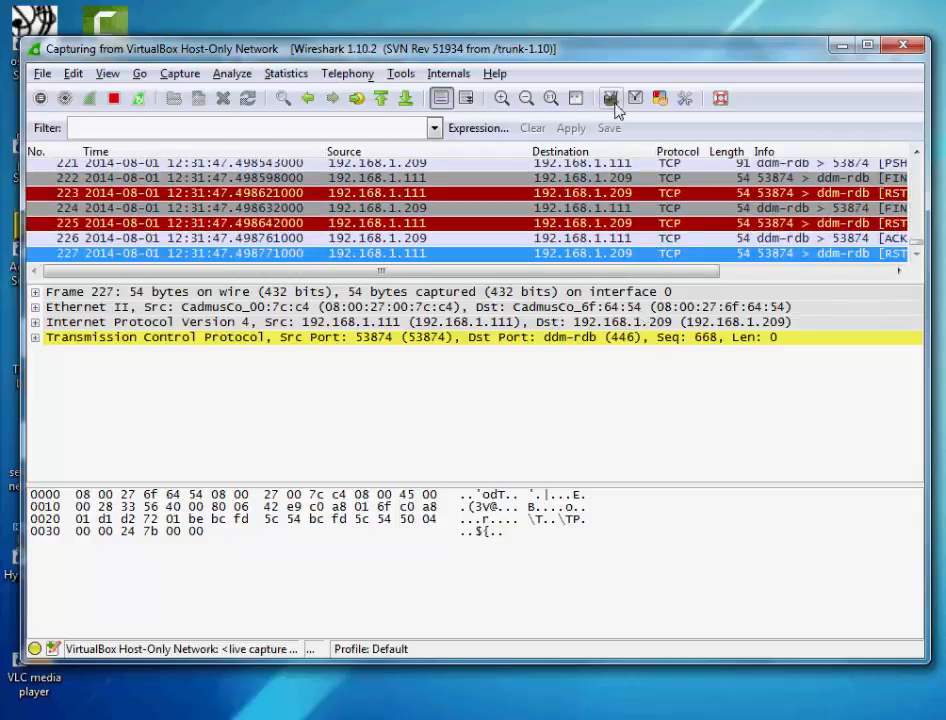
- Minimize Wireshark and inspect the attributes of the iSCSI disk attached to the iscsi-init machine's SATA controller
{"action": "mouse_move", "coordinate": [624, 53]}
{"action": "left_mouse_down"}
{"action": "mouse_move", "coordinate": [673, 78]}
{"action": "mouse_move", "coordinate": [614, 54]}
{"action": "left_mouse_up"}
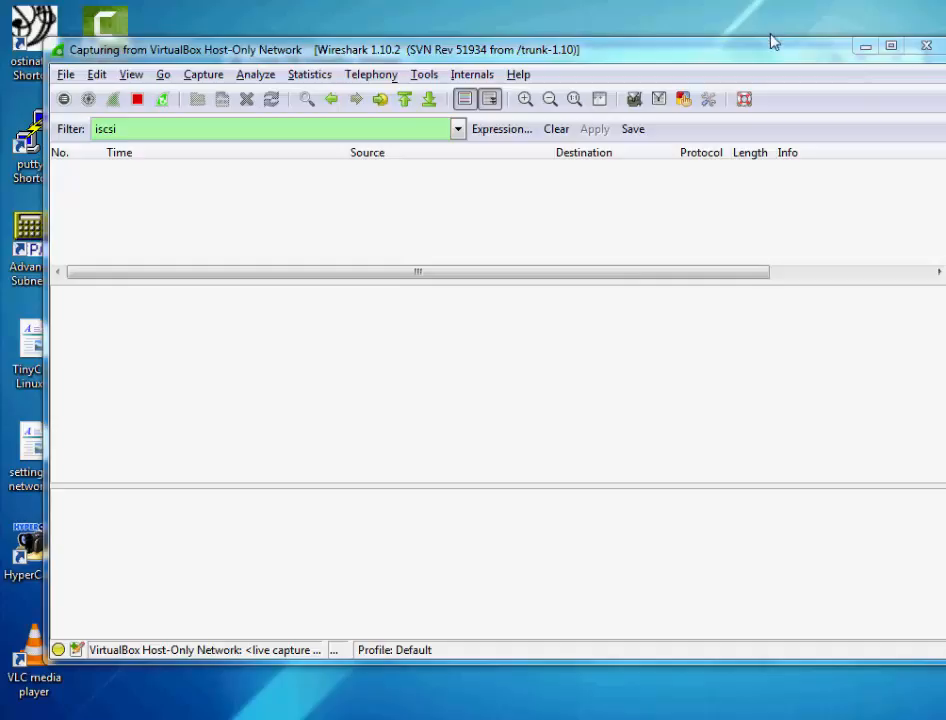
{"action": "left_click_drag", "start_coordinate": [780, 55], "coordinate": [772, 57]}
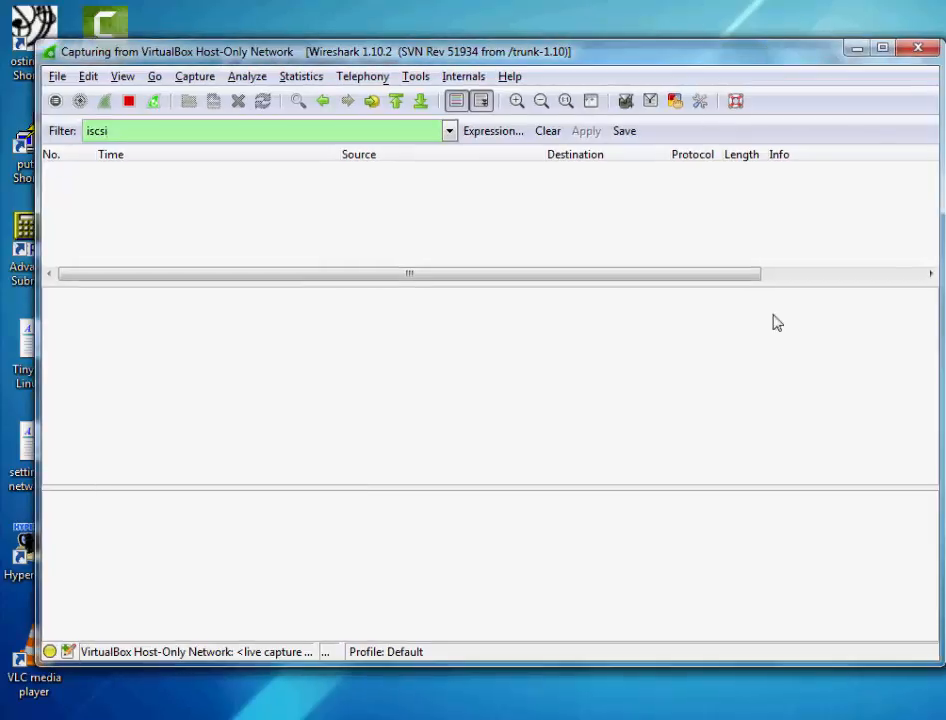
{"action": "left_click", "coordinate": [858, 49]}
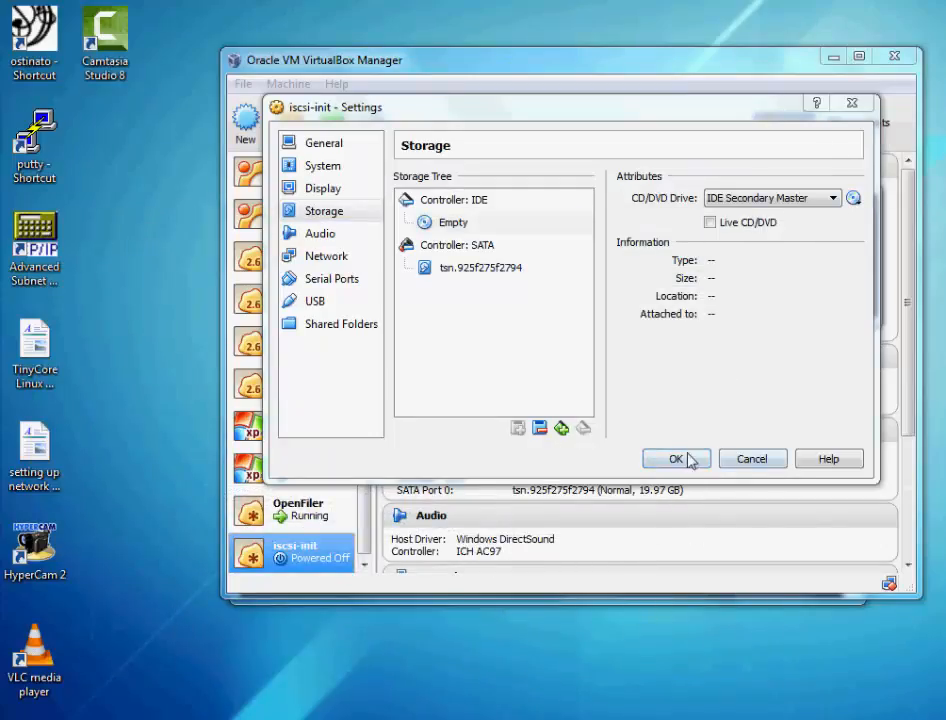
{"action": "left_click", "coordinate": [458, 270]}
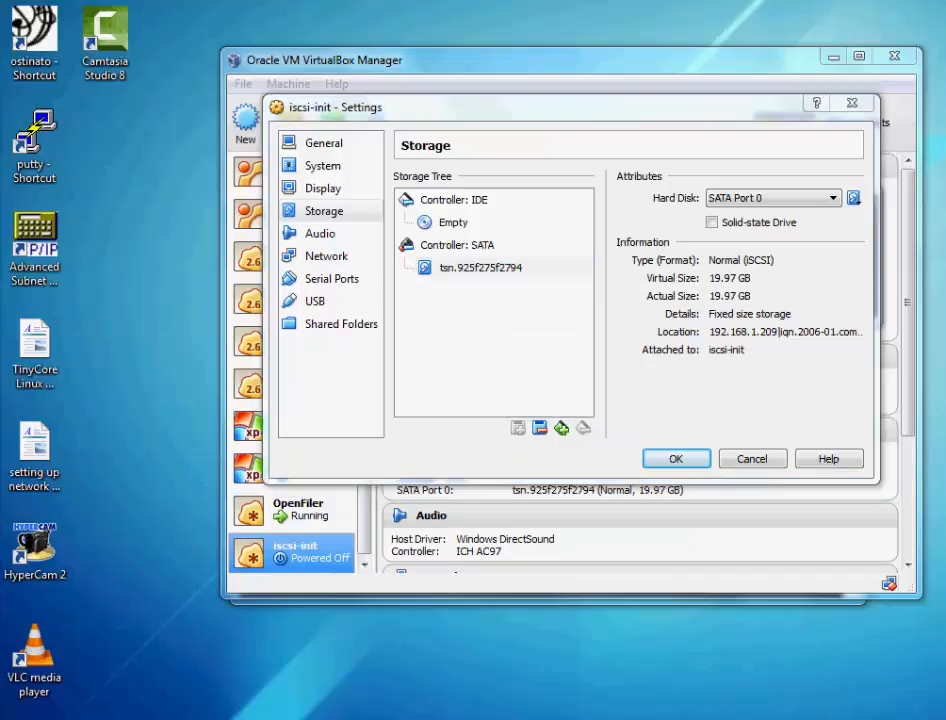
- Switch to WordPad and change the machine name in the storageattach command to "iscsi-init"
{"action": "left_click", "coordinate": [608, 708]}
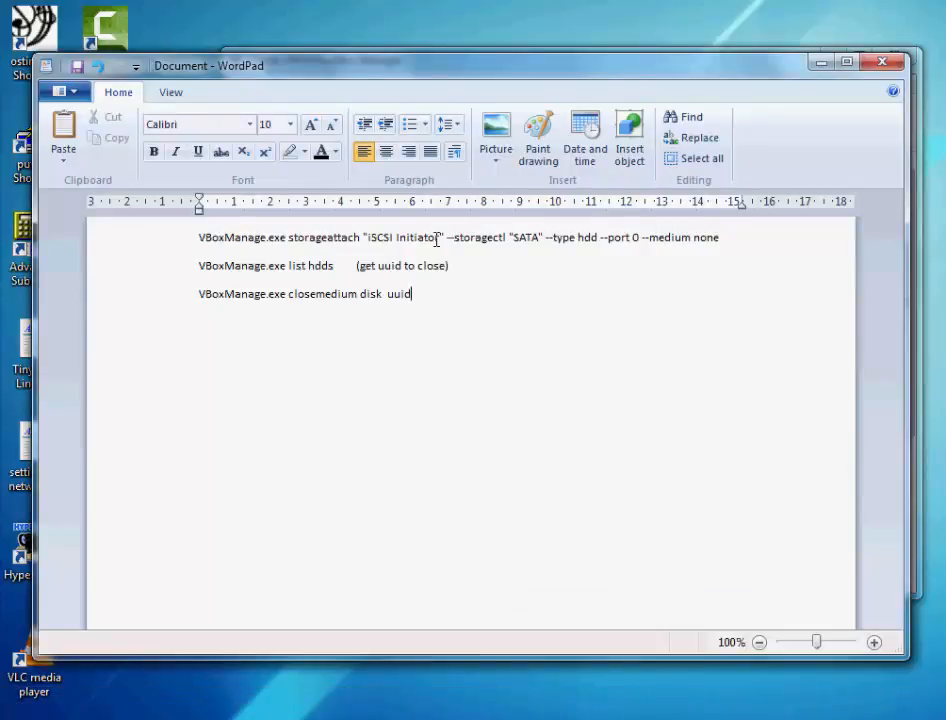
{"action": "key", "text": "BackSpace"}
{"action": "key", "text": "BackSpace"}
{"action": "key", "text": "BackSpace"}
{"action": "key", "text": "BackSpace"}
{"action": "key", "text": "BackSpace"}
{"action": "key", "text": "BackSpace"}
{"action": "key", "text": "BackSpace"}
{"action": "key", "text": "BackSpace"}
{"action": "key", "text": "BackSpace"}
{"action": "key", "text": "BackSpace"}
{"action": "key", "text": "BackSpace"}
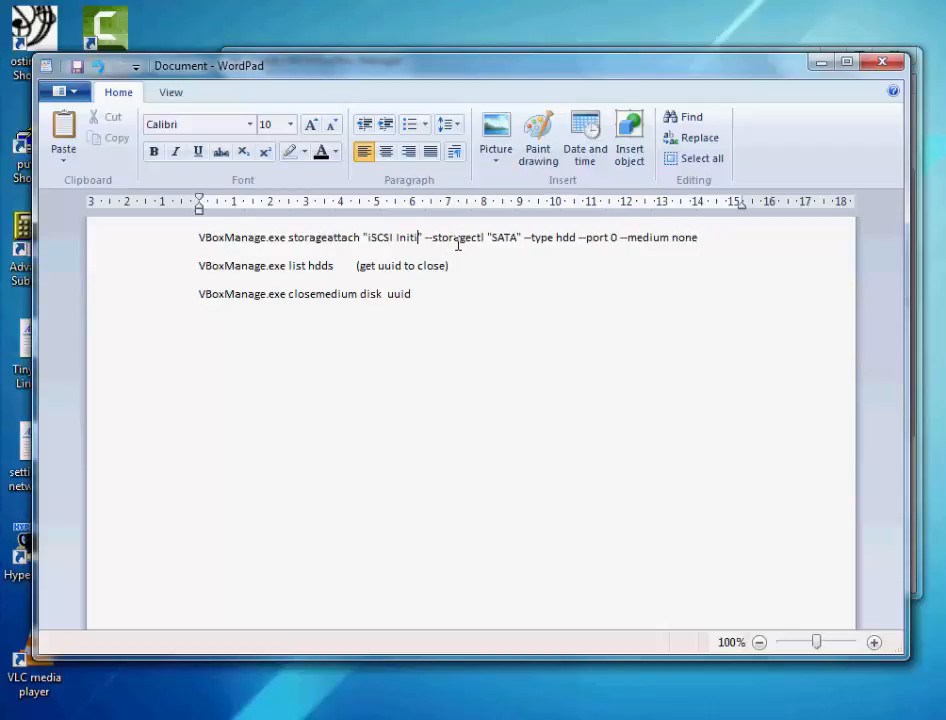
{"action": "key", "text": "BackSpace"}
{"action": "key", "text": "BackSpace"}
{"action": "key", "text": "BackSpace"}
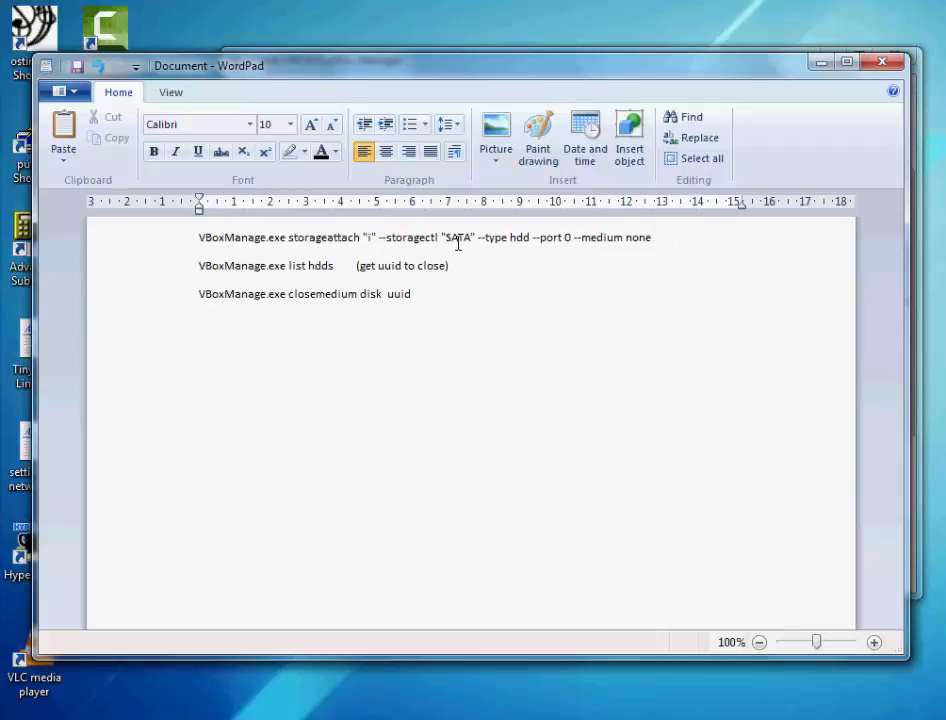
{"action": "type", "text": "scsi-init"}
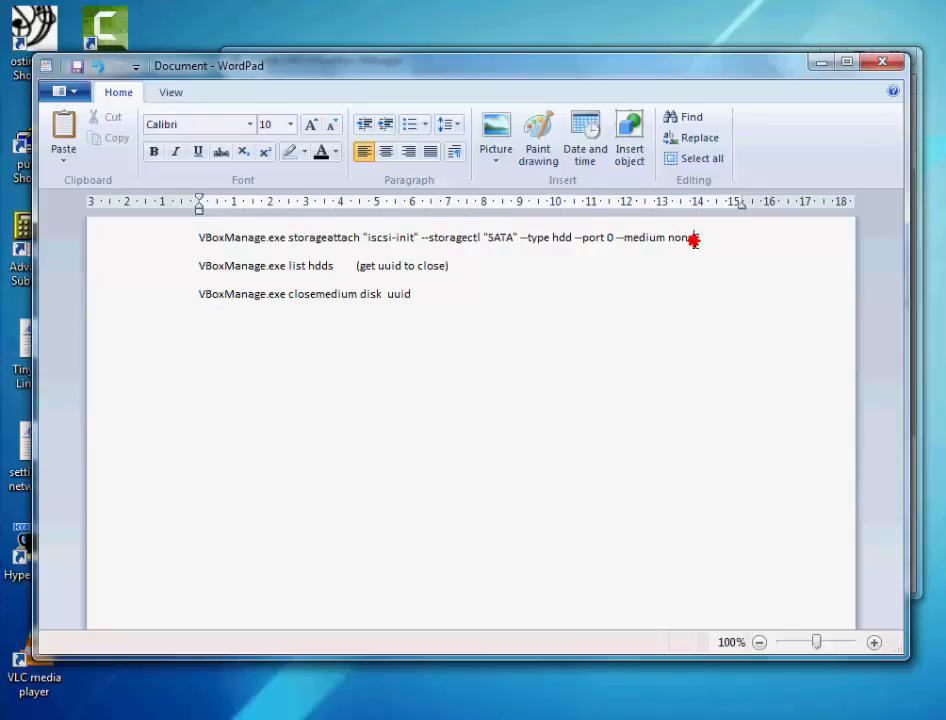
- Run WordPad's storageattach command with --medium none for iscsi-init in Command Prompt, and check the SATA controller in VirtualBox's storage settings
{"action": "left_click_drag", "start_coordinate": [694, 238], "coordinate": [625, 239]}
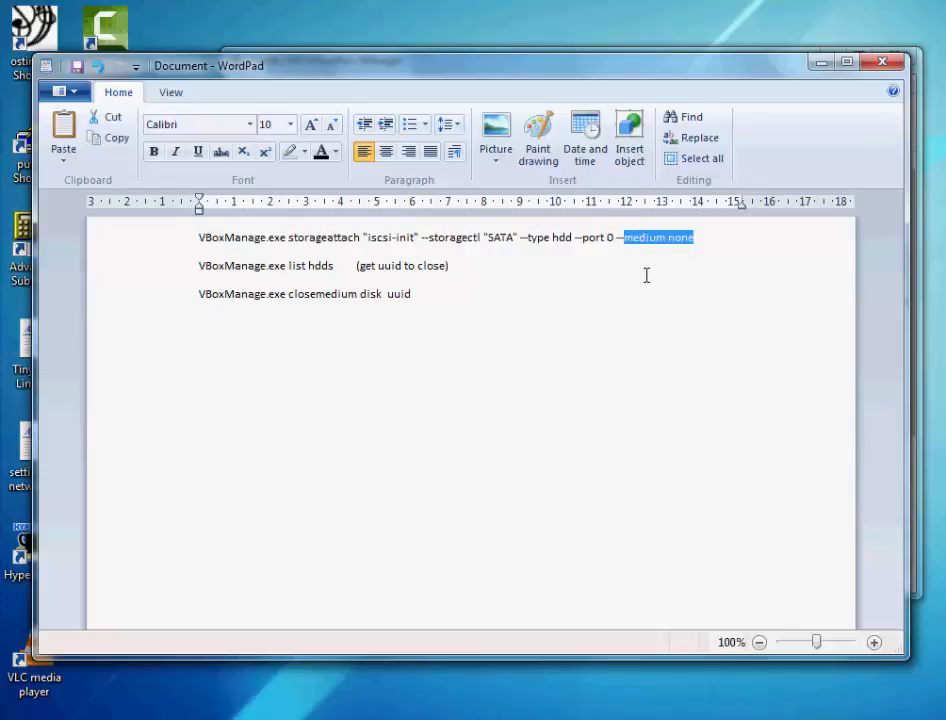
{"action": "left_click", "coordinate": [555, 295]}
{"action": "left_click_drag", "start_coordinate": [703, 237], "coordinate": [211, 218]}
{"action": "key", "text": "ctrl+c"}
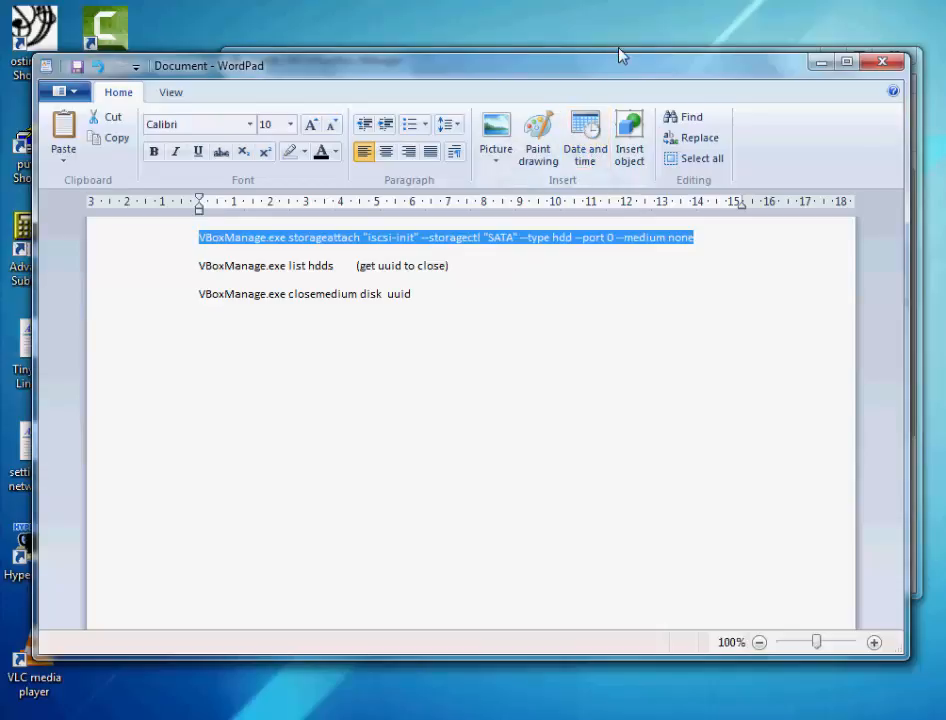
{"action": "key", "text": "alt+Tab"}
{"action": "left_click", "coordinate": [491, 705]}
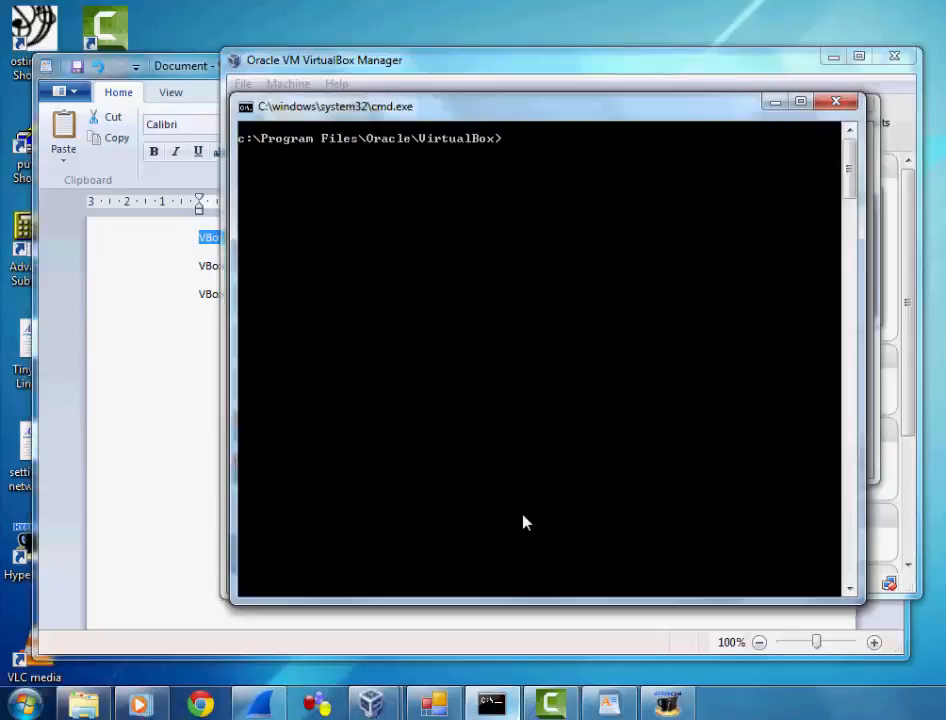
{"action": "right_click", "coordinate": [536, 192]}
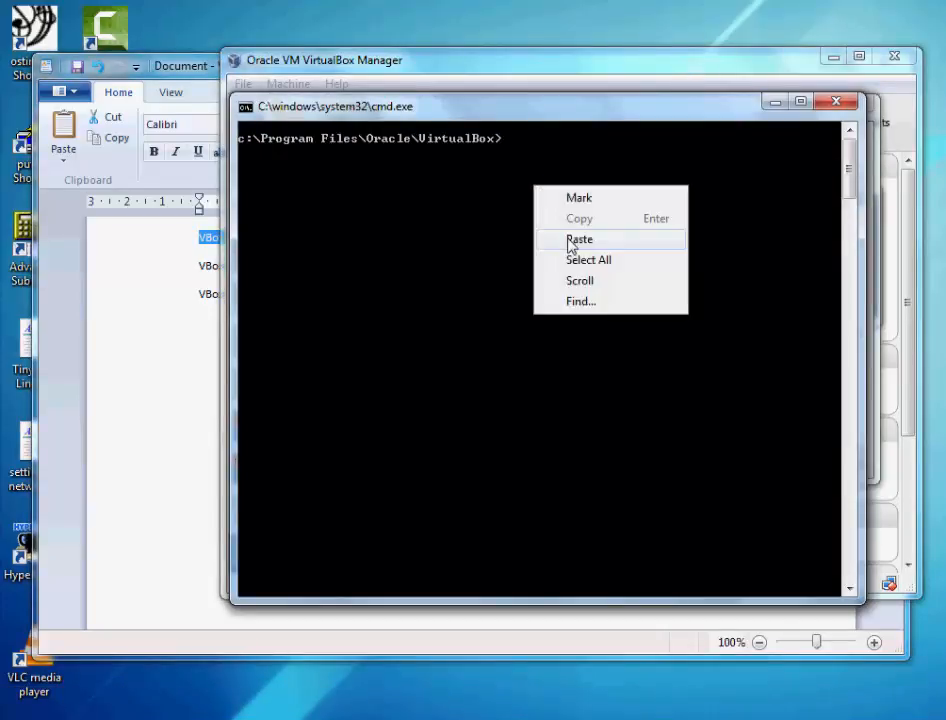
{"action": "left_click", "coordinate": [578, 240]}
{"action": "key", "text": "Return"}
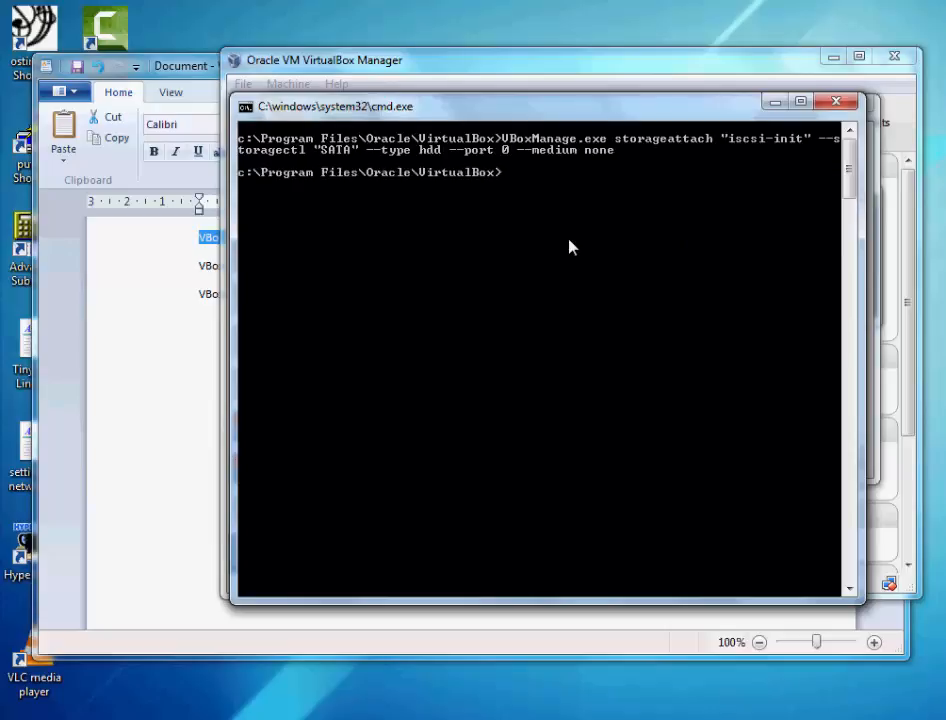
{"action": "left_click", "coordinate": [419, 65]}
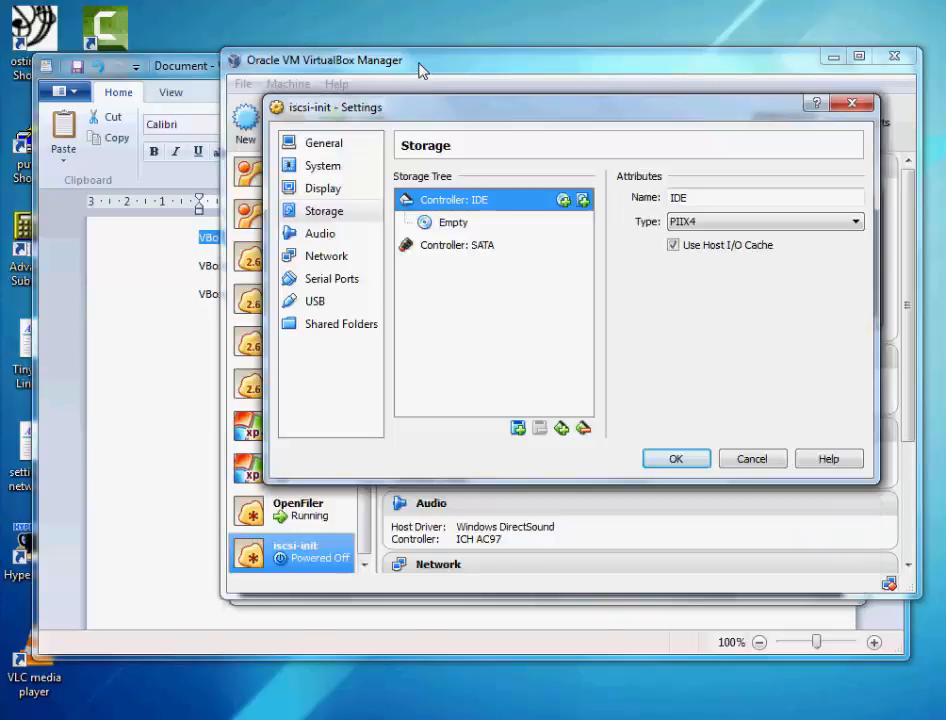
{"action": "left_click", "coordinate": [466, 248]}
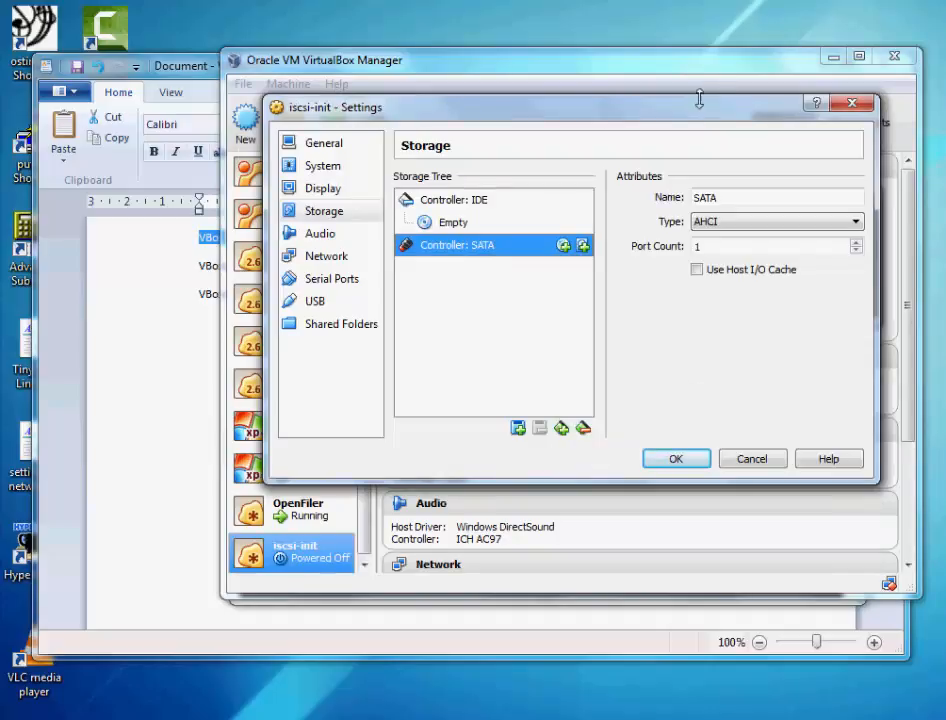
- Copy the command VBoxManage.exe list hdds from WordPad and run it in Command Prompt
{"action": "left_click", "coordinate": [130, 56]}
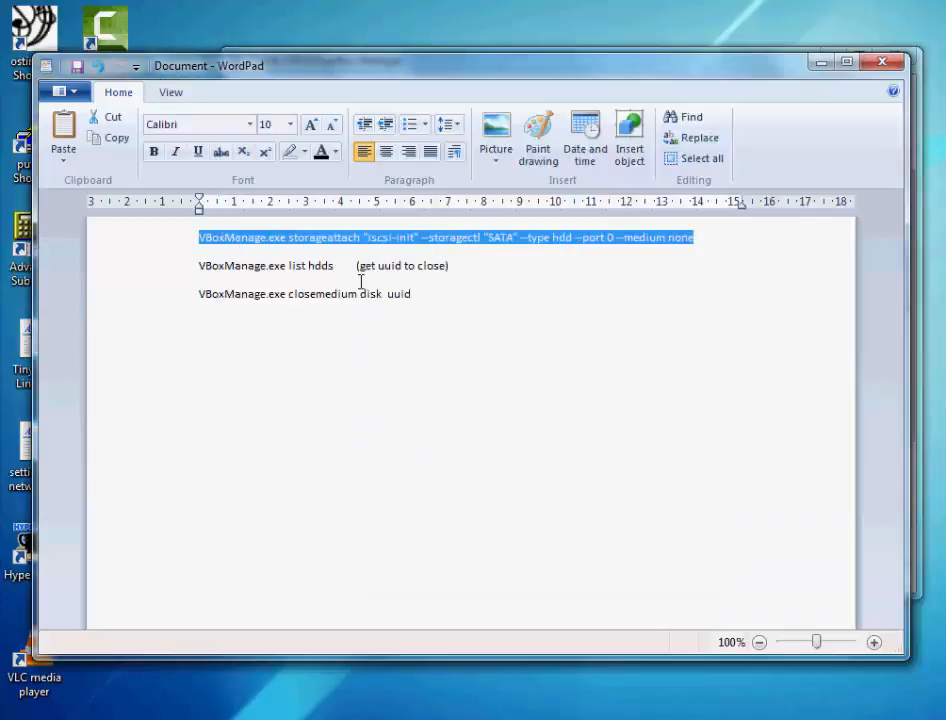
{"action": "left_click_drag", "start_coordinate": [341, 265], "coordinate": [211, 262]}
{"action": "right_click", "coordinate": [244, 268]}
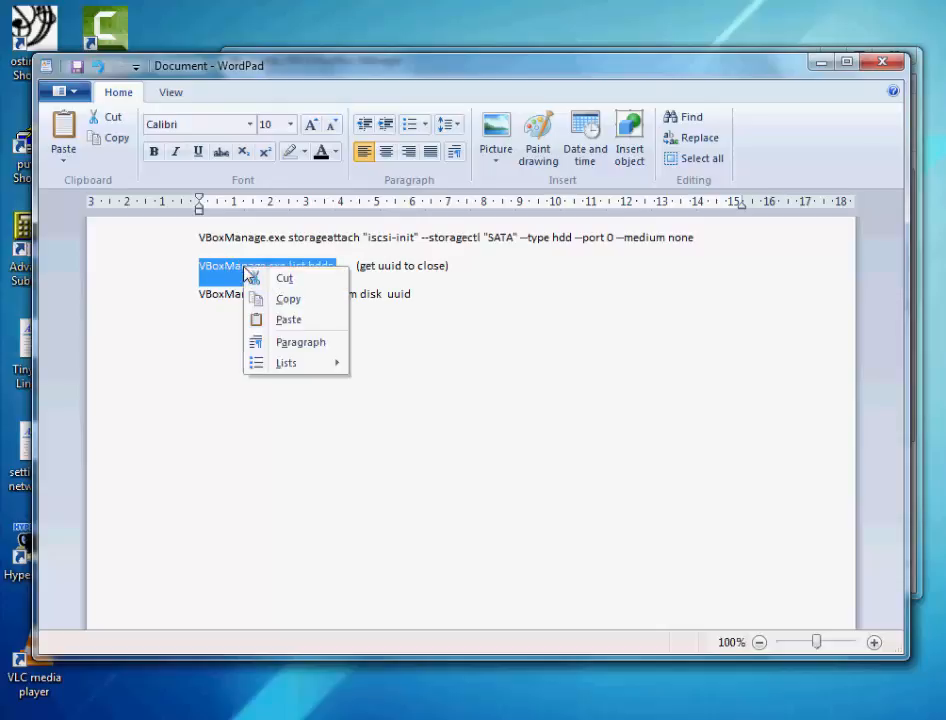
{"action": "left_click", "coordinate": [295, 302]}
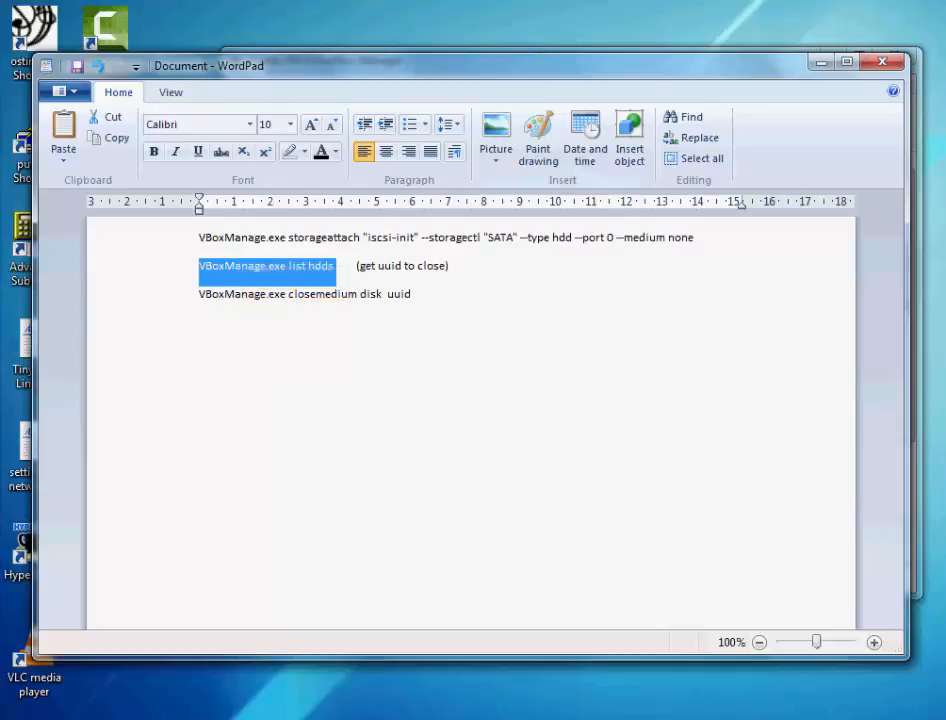
{"action": "left_click", "coordinate": [492, 705]}
{"action": "right_click", "coordinate": [578, 259]}
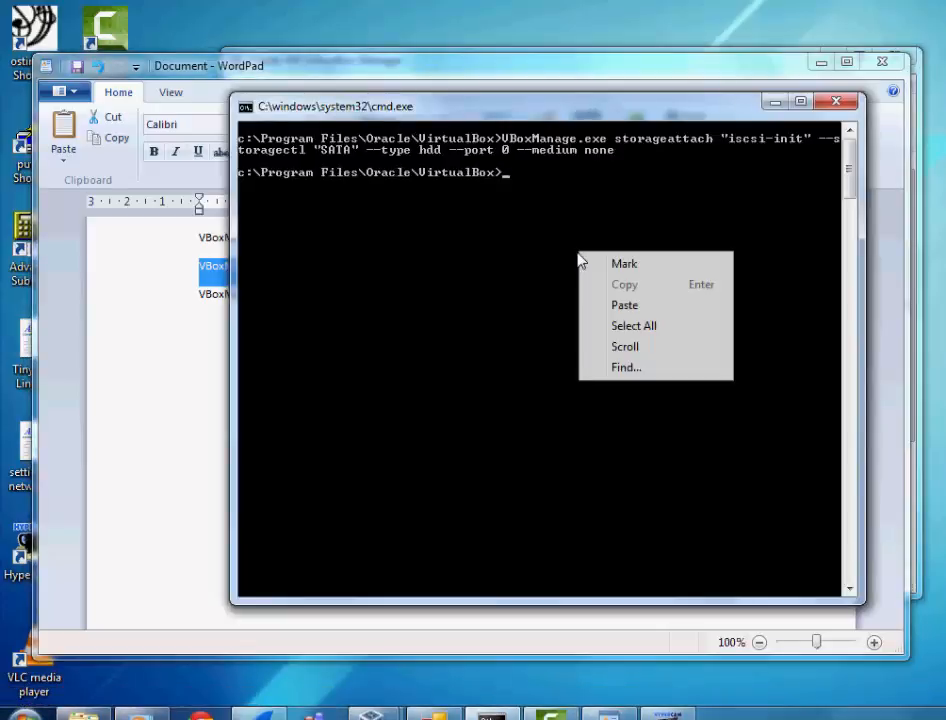
{"action": "left_click", "coordinate": [624, 307]}
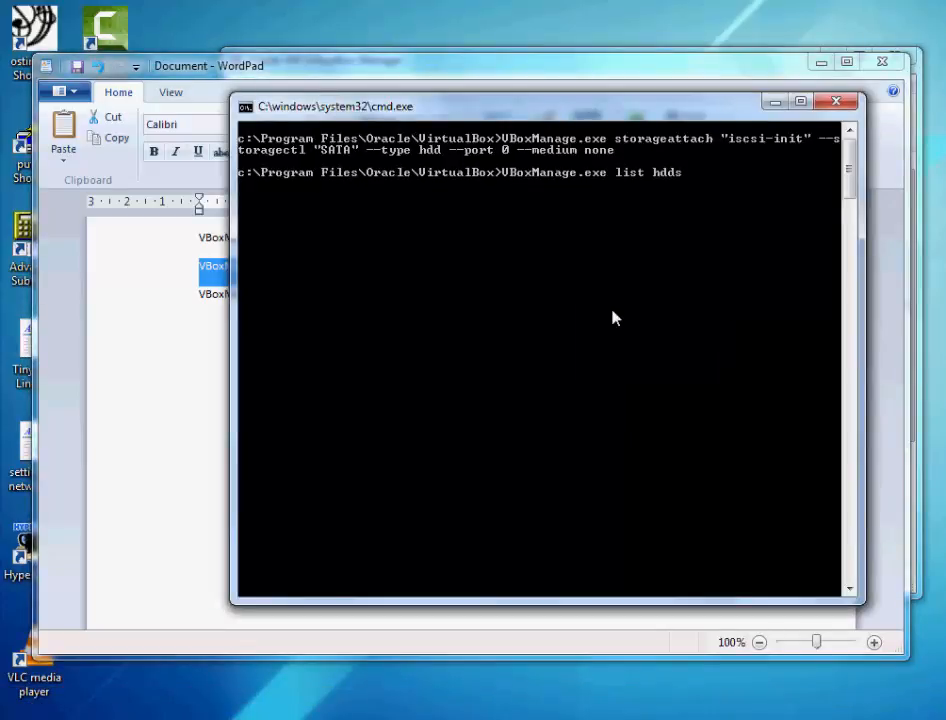
{"action": "key", "text": "Return"}
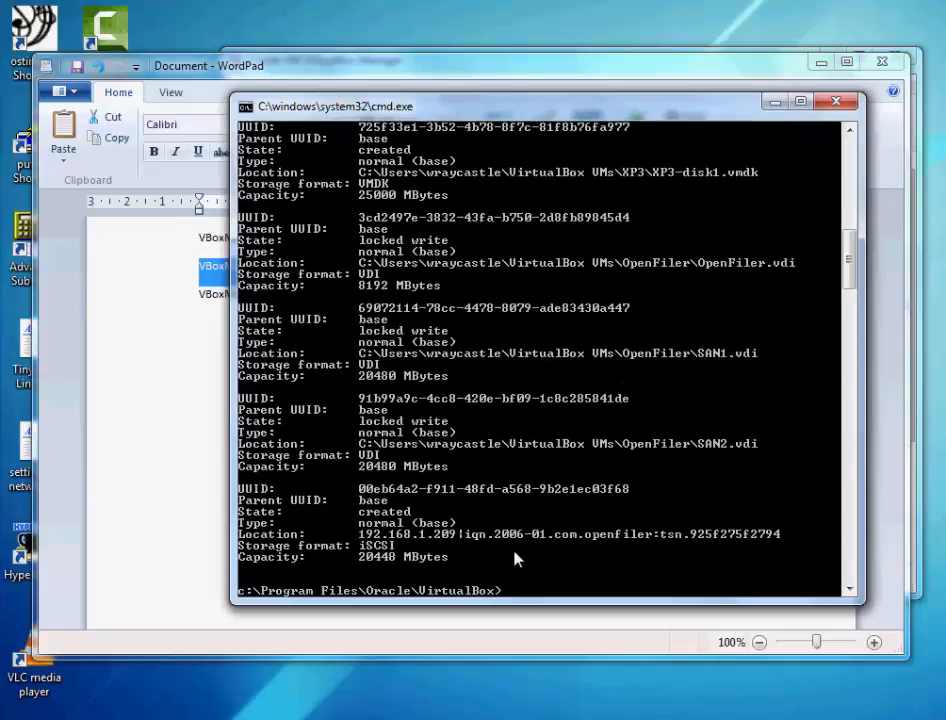
- Copy the location of the iSCSI disk from the hard disk listing
{"action": "right_click", "coordinate": [383, 541]}
{"action": "left_click", "coordinate": [420, 550]}
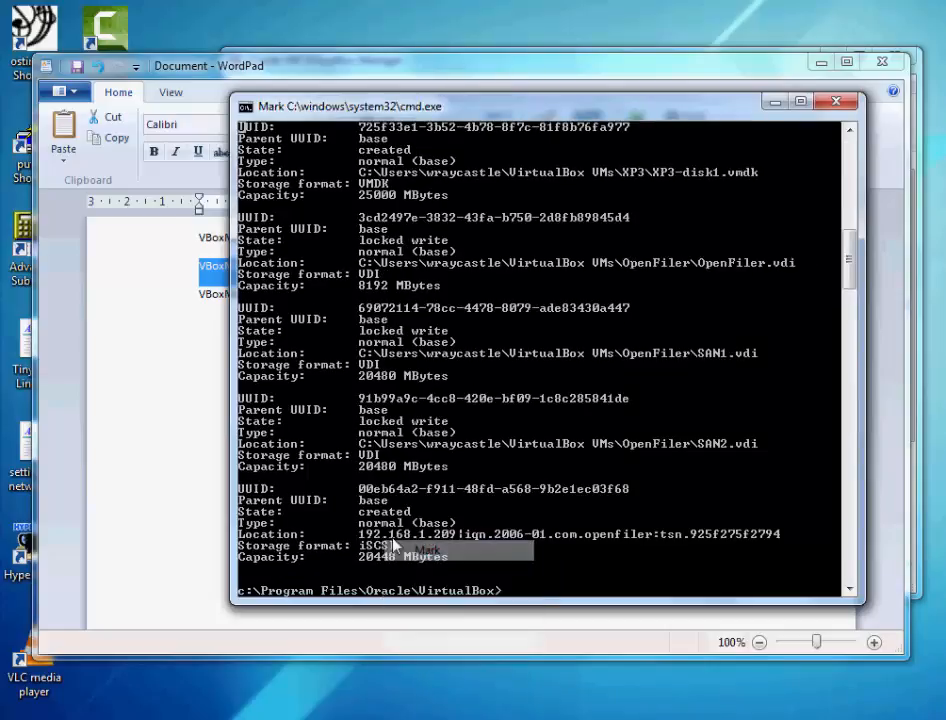
{"action": "left_click_drag", "start_coordinate": [354, 535], "coordinate": [782, 537]}
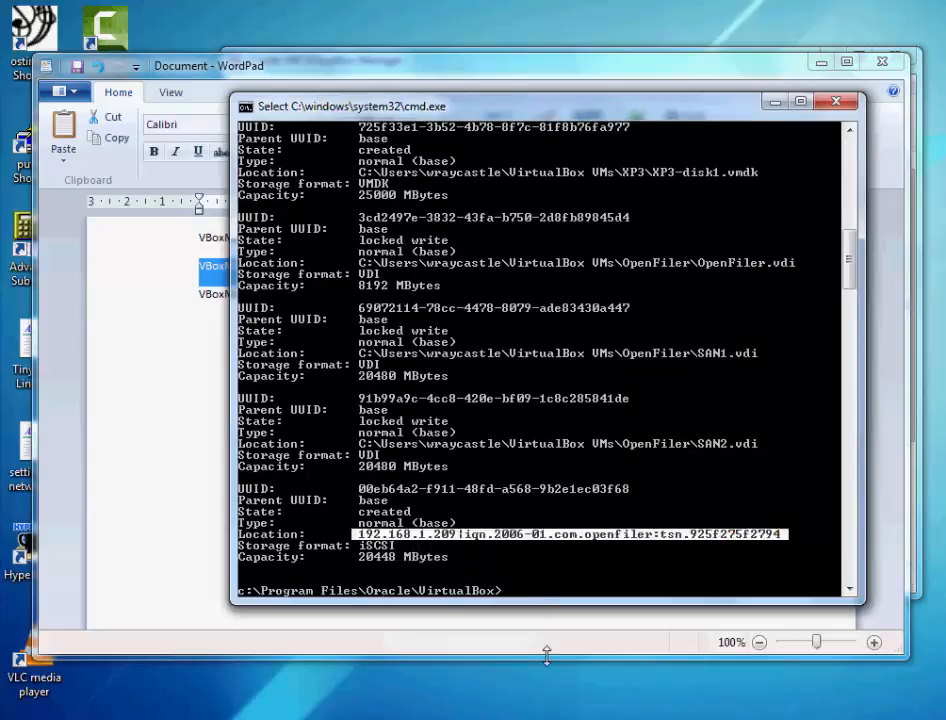
{"action": "key", "text": "Return"}
- Copy the UUID of the iSCSI disk from the hard disk listing
{"action": "right_click", "coordinate": [478, 572]}
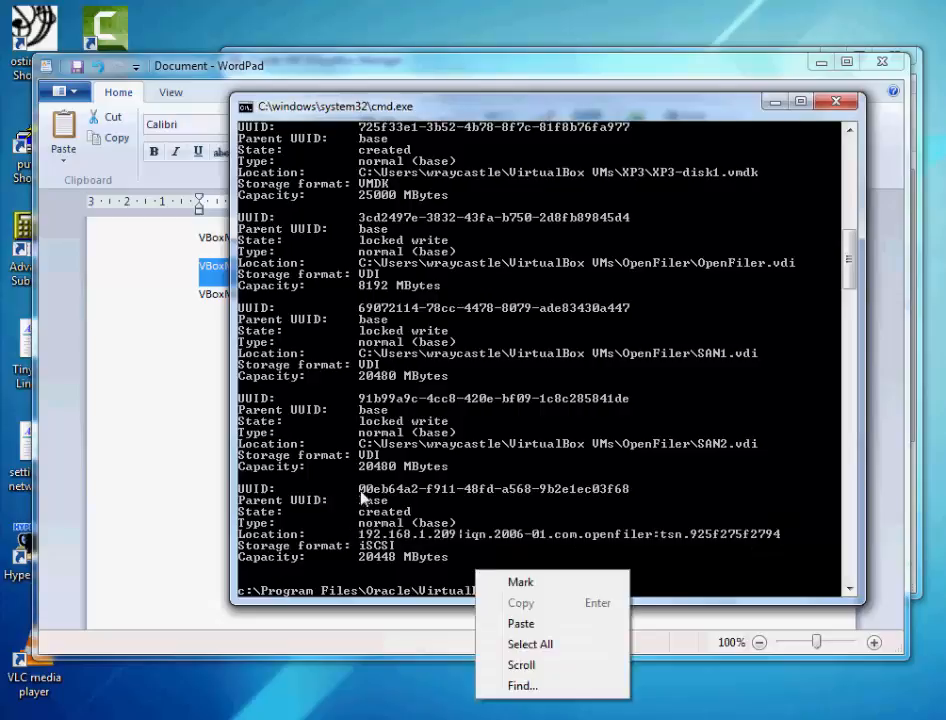
{"action": "left_click", "coordinate": [520, 582]}
{"action": "left_click_drag", "start_coordinate": [357, 489], "coordinate": [635, 490]}
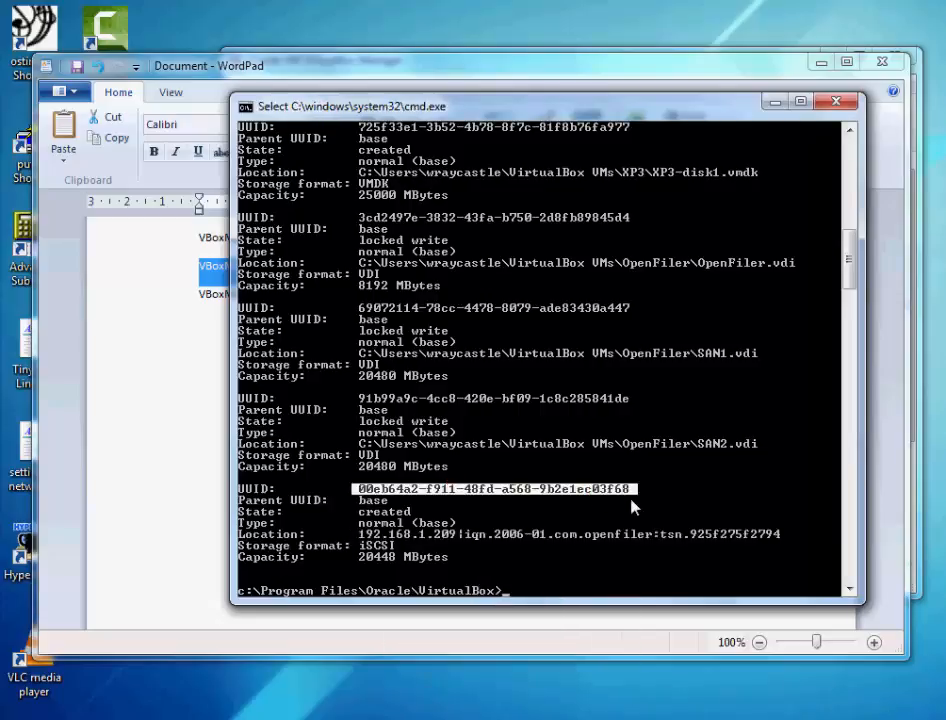
{"action": "key", "text": "Return"}
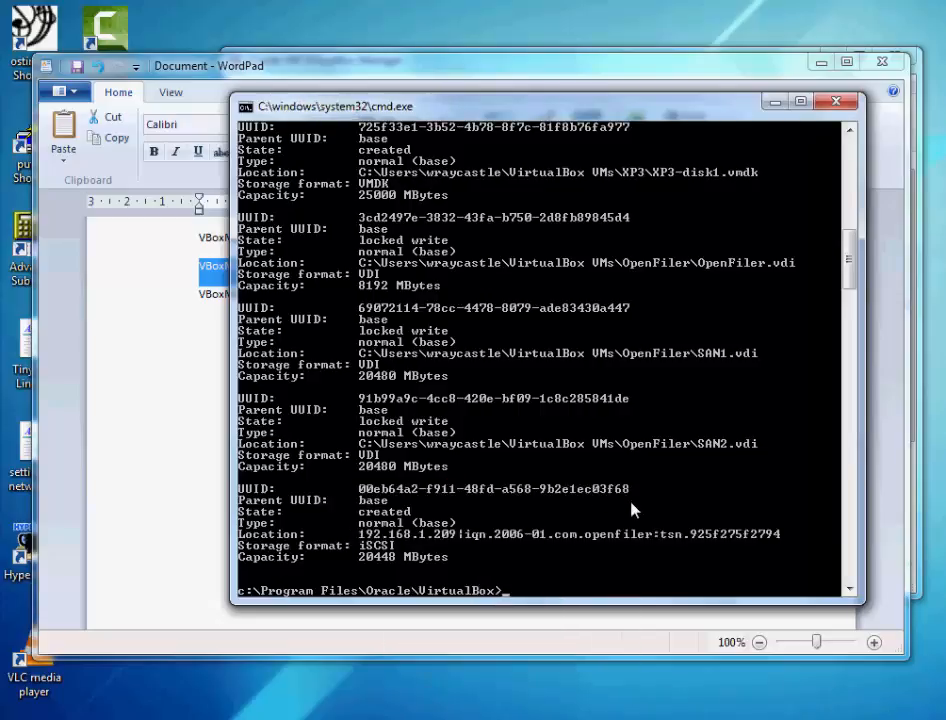
- Replace the uuid placeholder in WordPad's closemedium command with 00eb64a2-f911-48fd-a568-9b2e1ec03f68 and remove the extra spacing before it
{"action": "left_click", "coordinate": [158, 410]}
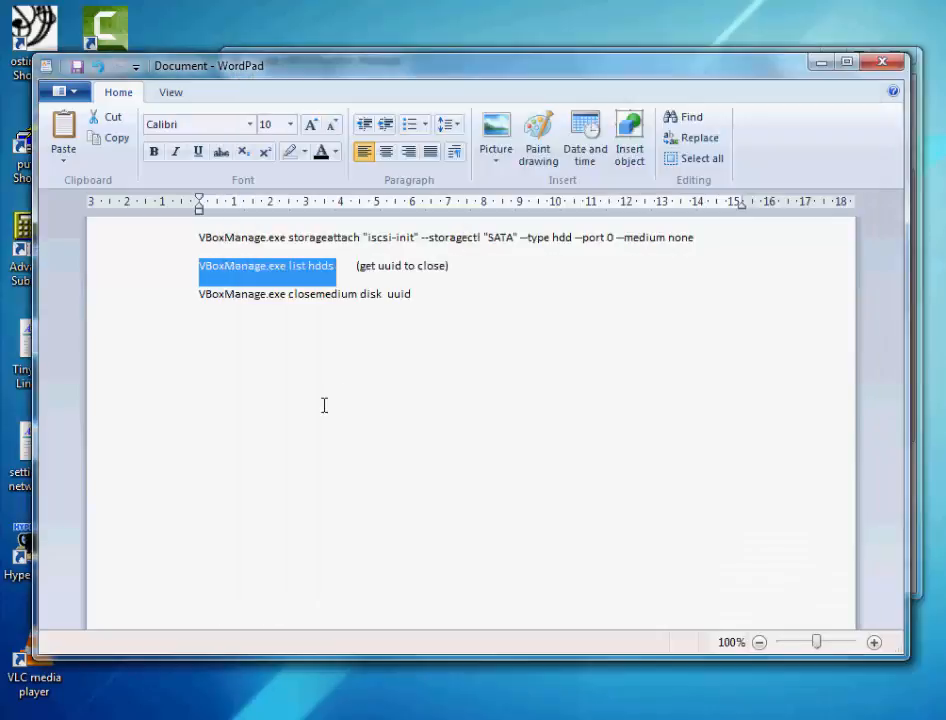
{"action": "double_click", "coordinate": [400, 294]}
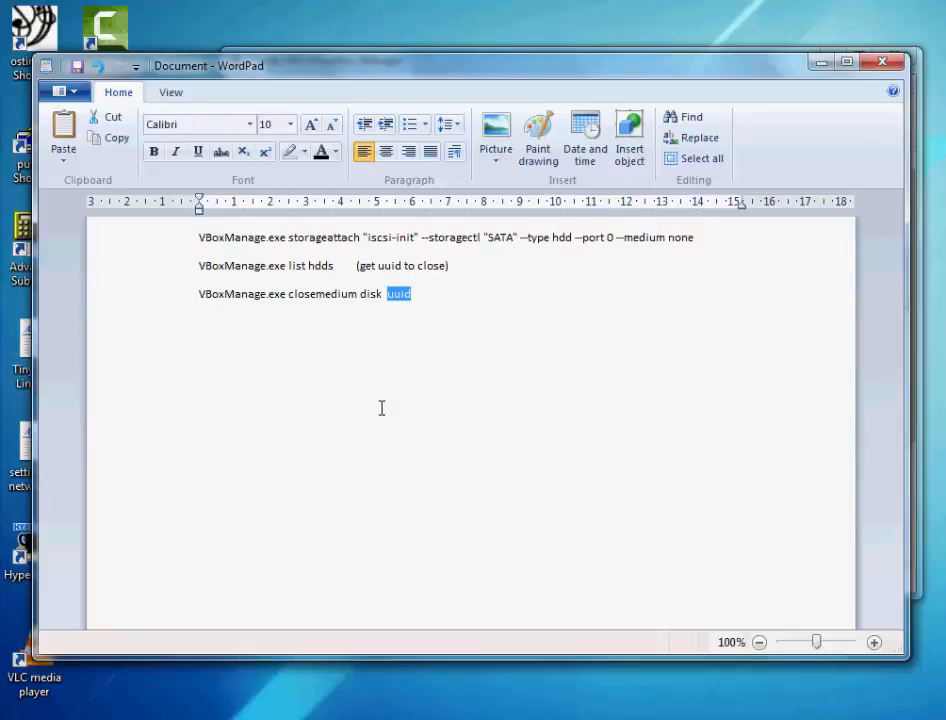
{"action": "key", "text": "ctrl+v"}
{"action": "key", "text": "Return"}
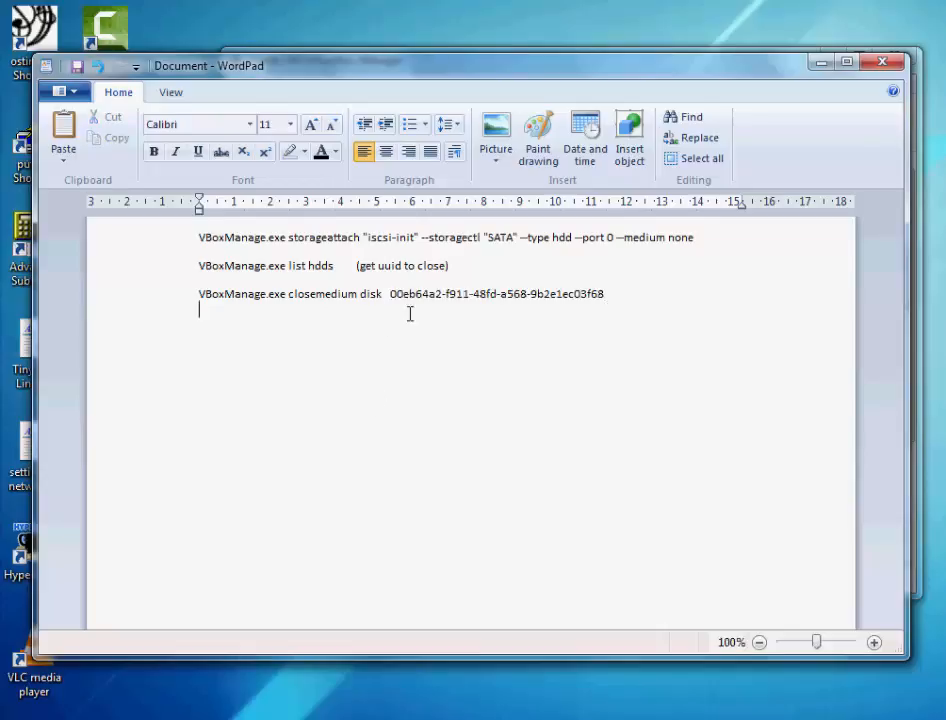
{"action": "left_click", "coordinate": [392, 294]}
{"action": "key", "text": "BackSpace"}
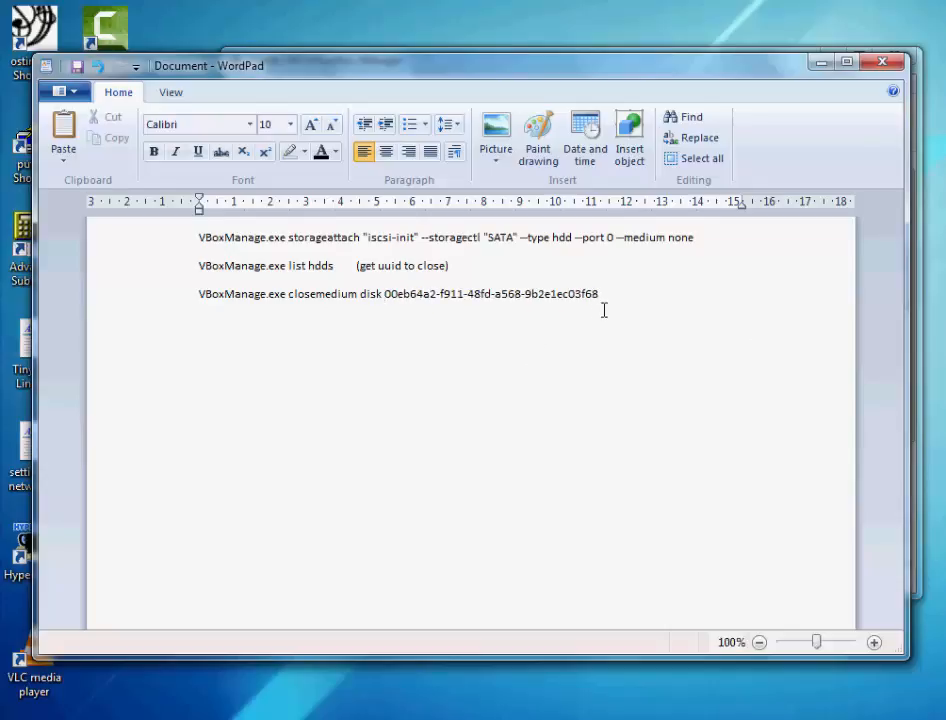
- Copy the closemedium disk command with UUID 00eb64a2-f911-48fd-a568-9b2e1ec03f68 from WordPad and run it in Command Prompt
{"action": "left_click_drag", "start_coordinate": [609, 301], "coordinate": [213, 294]}
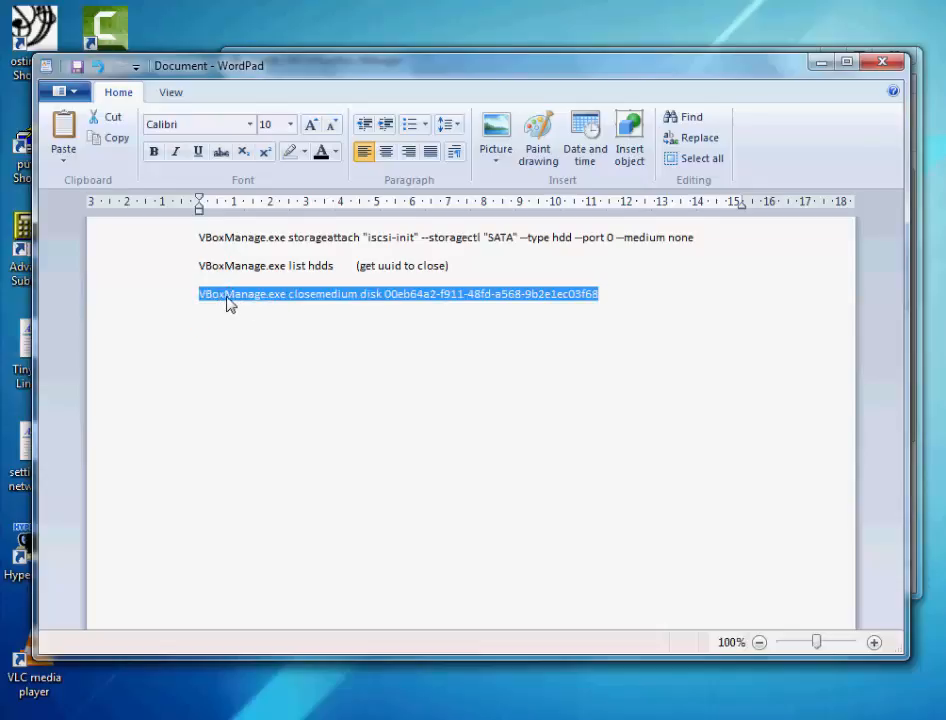
{"action": "right_click", "coordinate": [247, 305]}
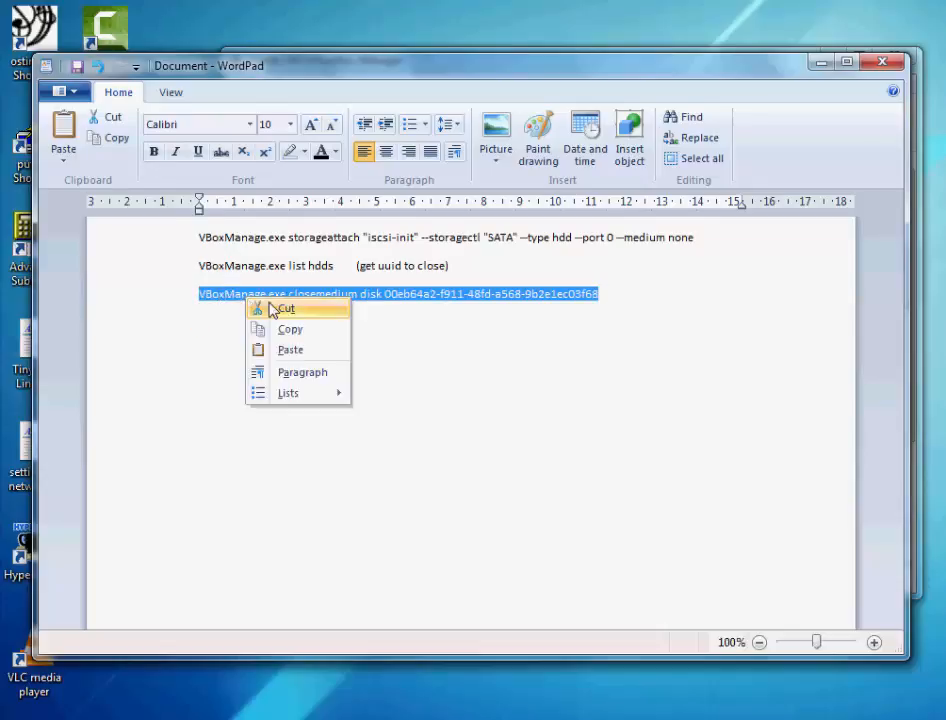
{"action": "left_click", "coordinate": [287, 329]}
{"action": "left_click", "coordinate": [555, 55]}
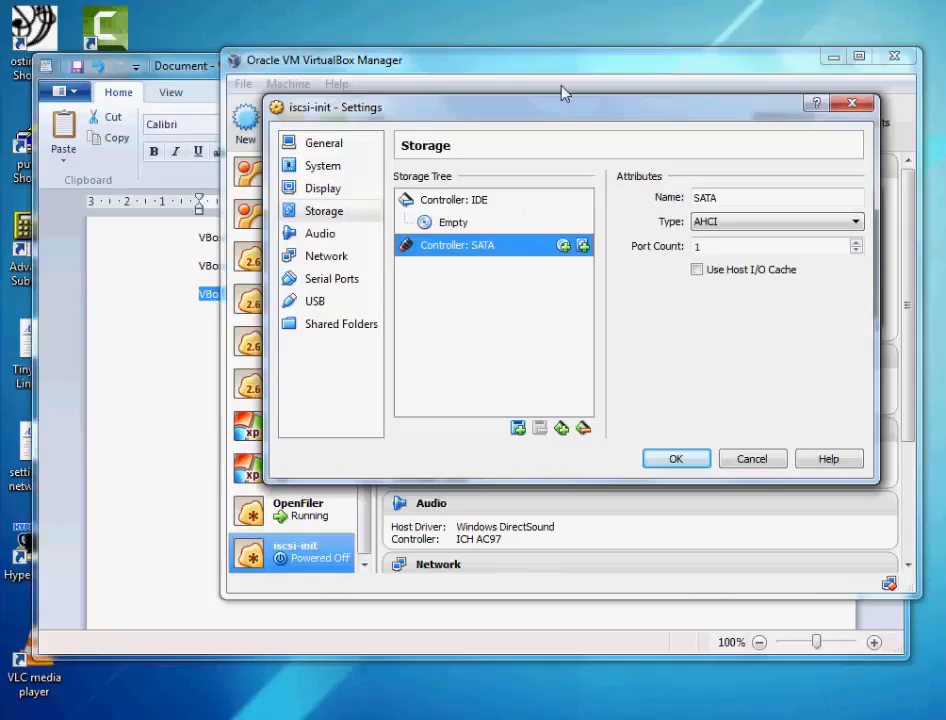
{"action": "left_click", "coordinate": [490, 705]}
{"action": "right_click", "coordinate": [555, 580]}
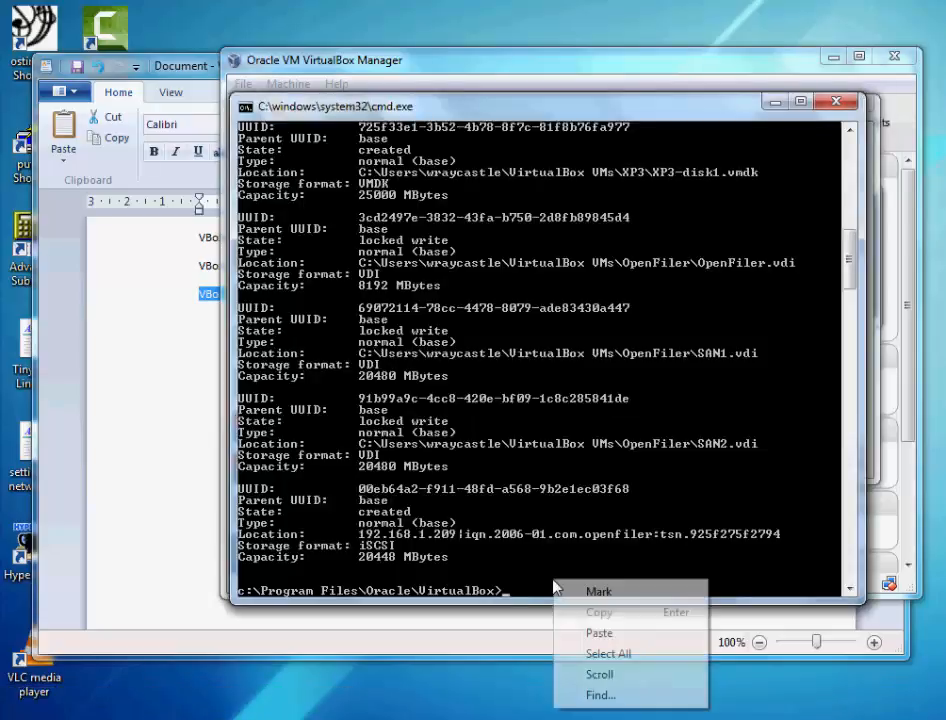
{"action": "left_click", "coordinate": [608, 634]}
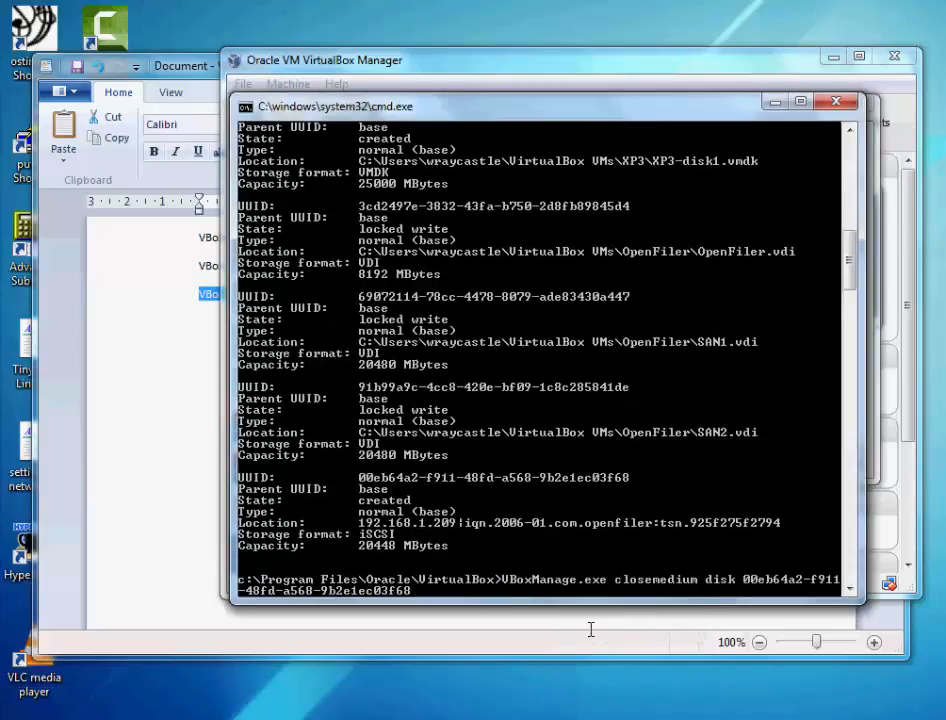
{"action": "key", "text": "Return"}
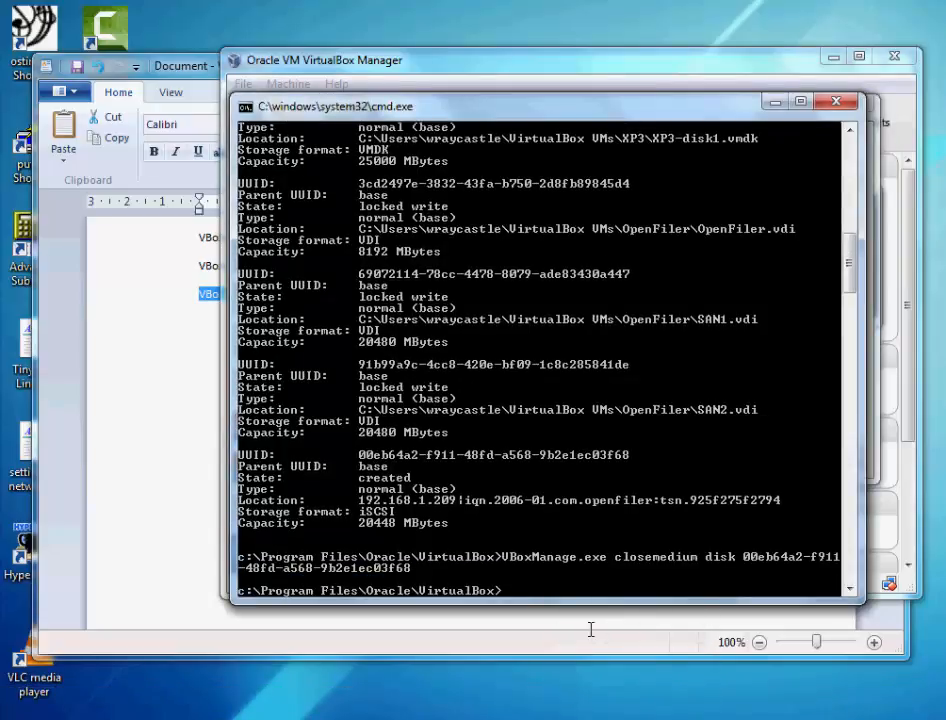
- Rerun VBoxManage.exe list hdds to check the registered hard disks
{"action": "key", "text": "Up"}
{"action": "key", "text": "Up"}
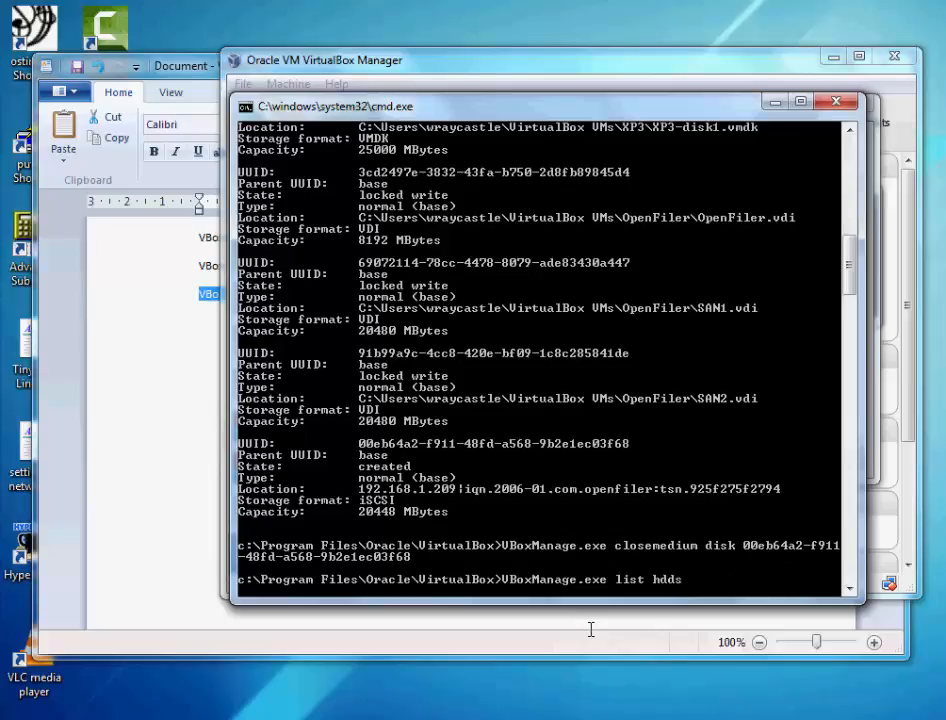
{"action": "key", "text": "Return"}
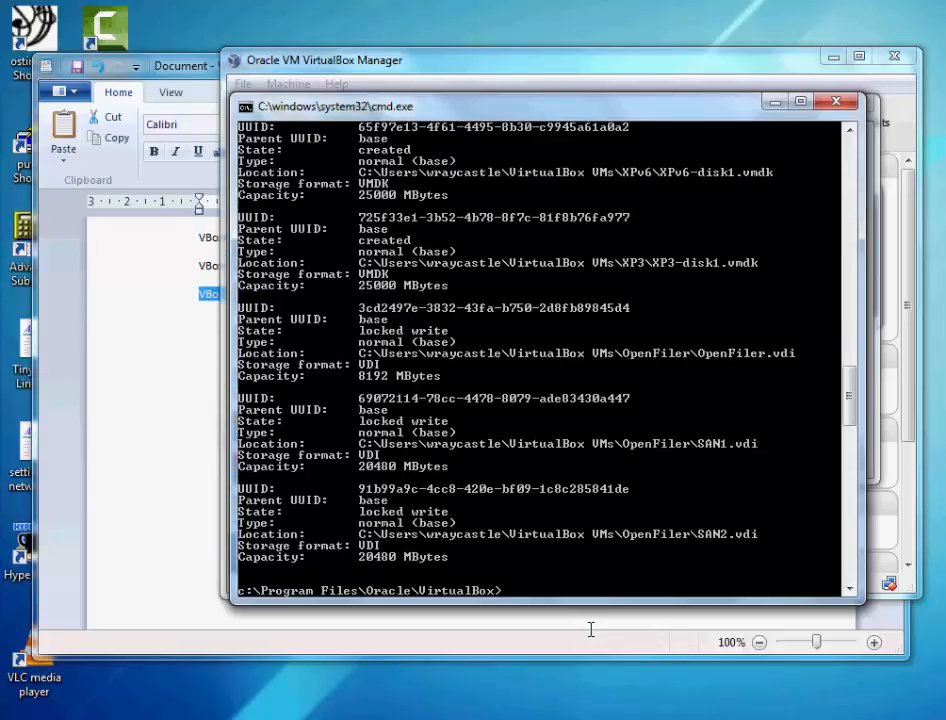
- Recall the storageattach command for iscsi-init with medium iscsi, server 192.168.1.209, tport 3260 and target iqn.2006-01.com.openfiler:tsn.925f275f2794, without running it
{"action": "key", "text": "Up"}
{"action": "key", "text": "Up"}
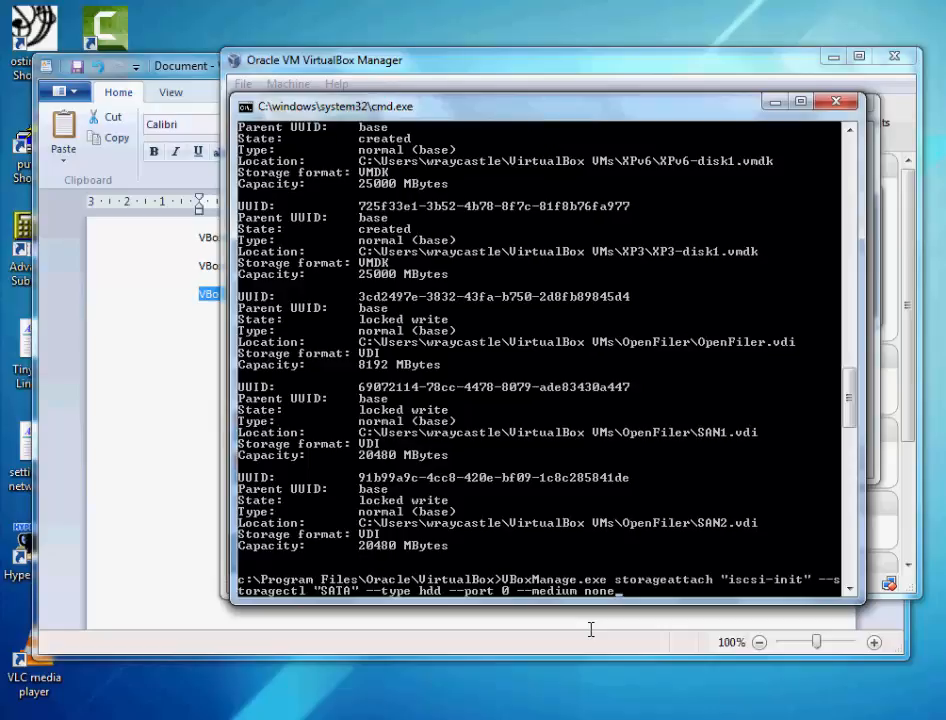
{"action": "key", "text": "Up"}
{"action": "key", "text": "Up"}
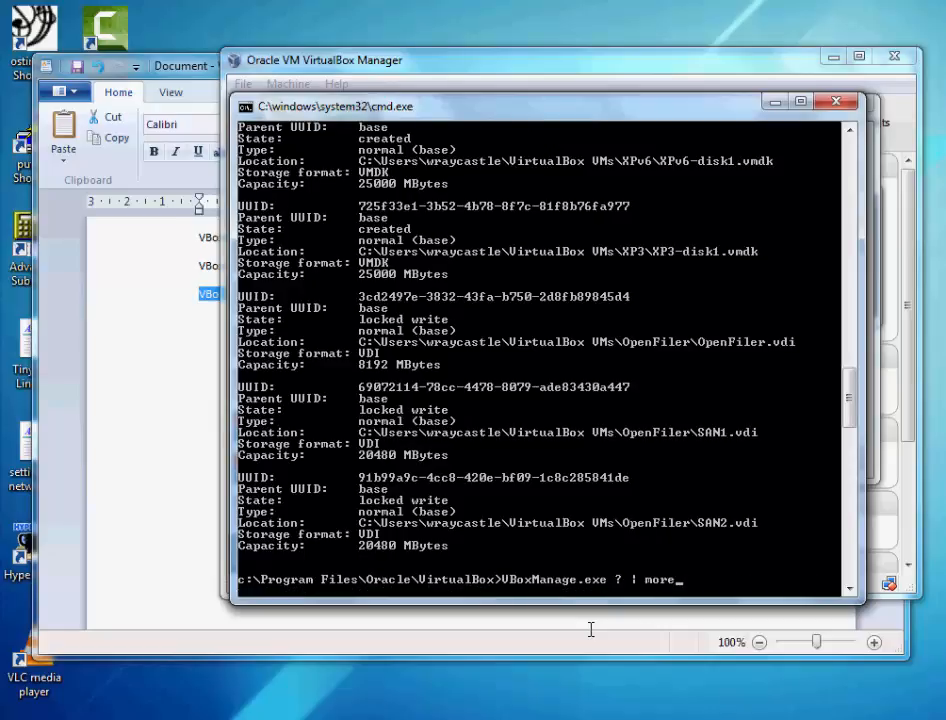
{"action": "key", "text": "Up"}
{"action": "key", "text": "Up"}
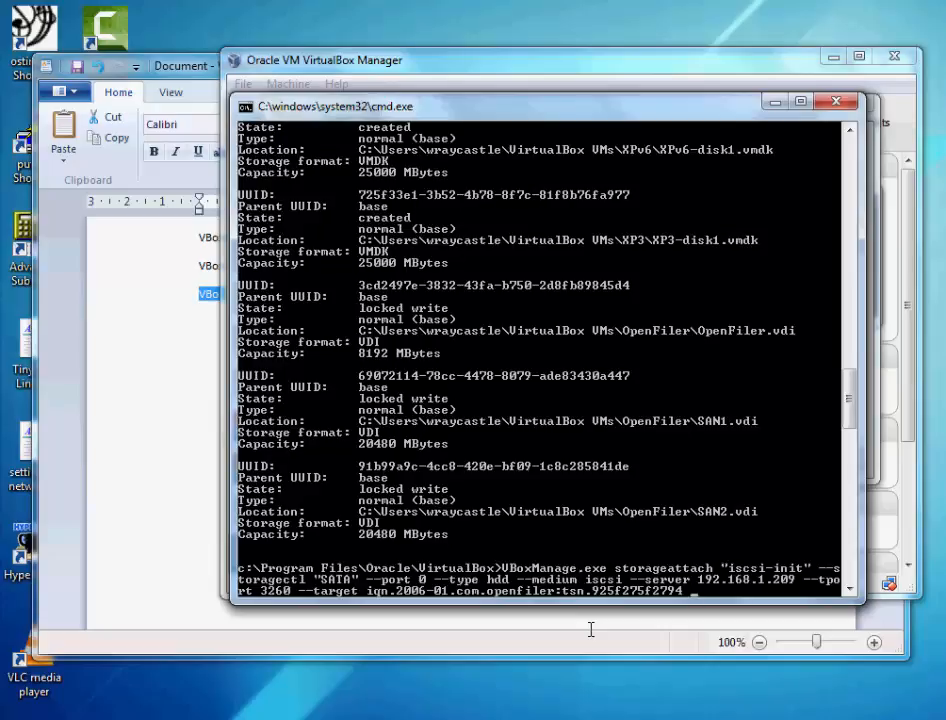
- Switch to Wireshark, look through the earlier iSCSI packets and restart the live capture with the iscsi filter kept
{"action": "mouse_move", "coordinate": [369, 703]}
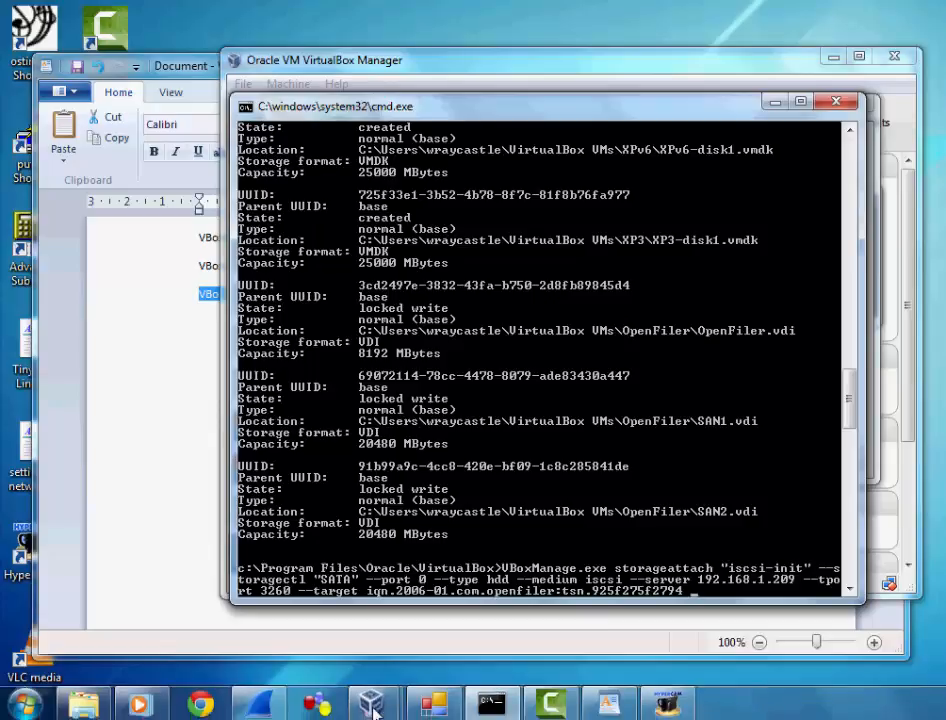
{"action": "left_click", "coordinate": [259, 703]}
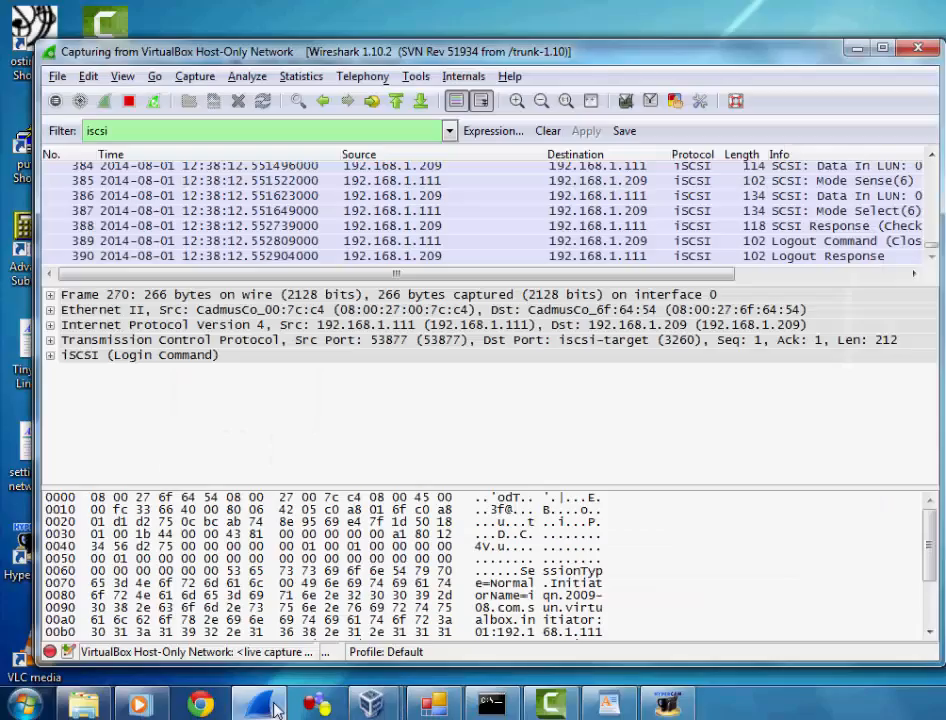
{"action": "left_click", "coordinate": [662, 196]}
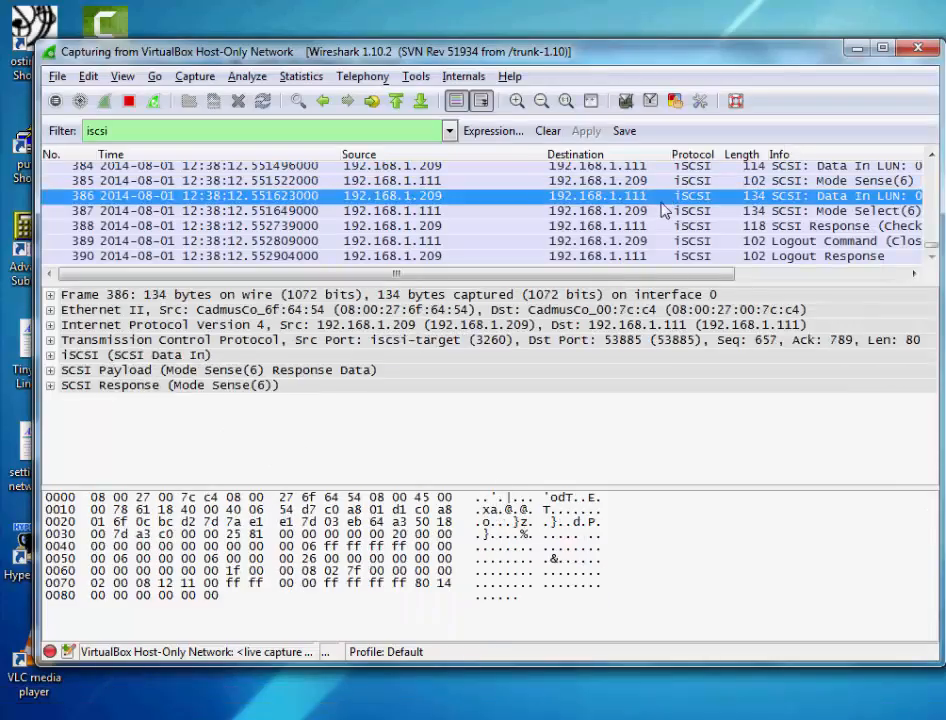
{"action": "left_click", "coordinate": [663, 211]}
{"action": "scroll", "coordinate": [663, 228], "scroll_direction": "up", "scroll_amount": 10}
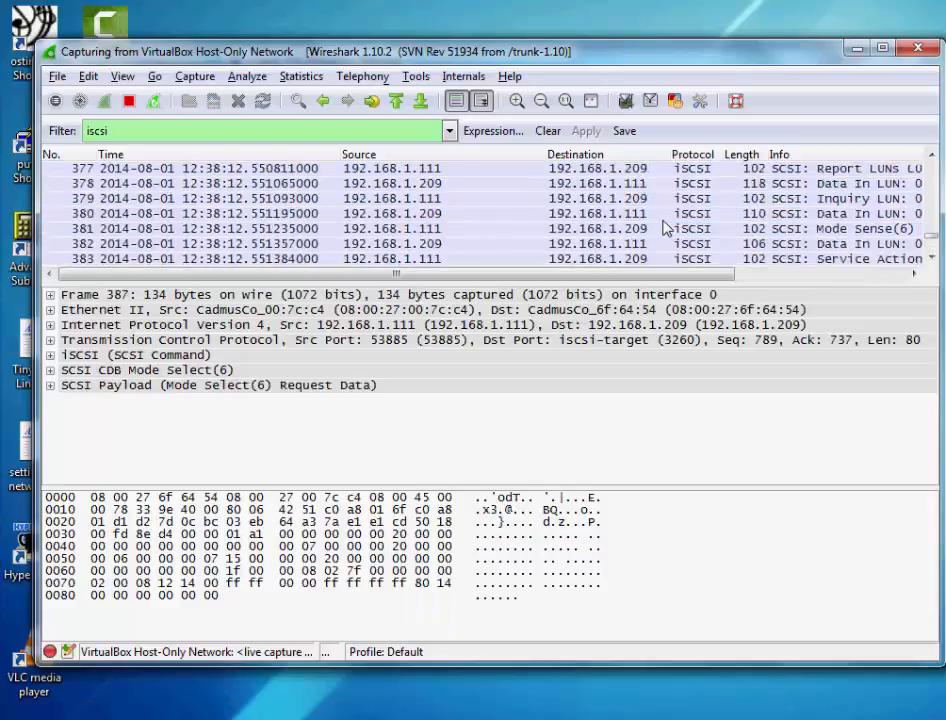
{"action": "scroll", "coordinate": [655, 213], "scroll_direction": "up", "scroll_amount": 20}
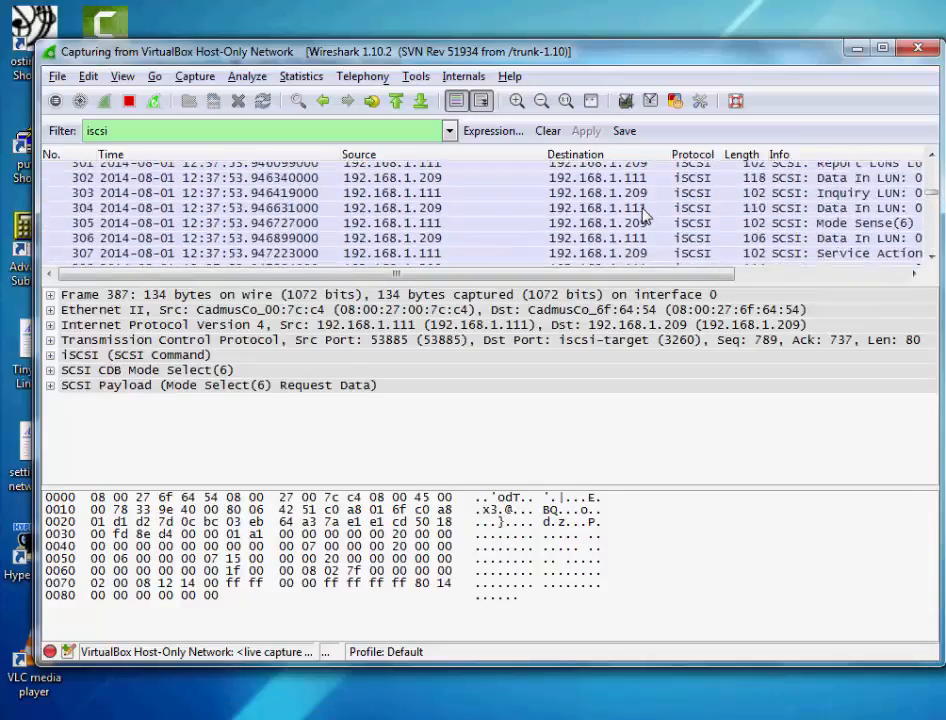
{"action": "scroll", "coordinate": [636, 212], "scroll_direction": "up", "scroll_amount": 1}
{"action": "scroll", "coordinate": [634, 213], "scroll_direction": "down", "scroll_amount": 13}
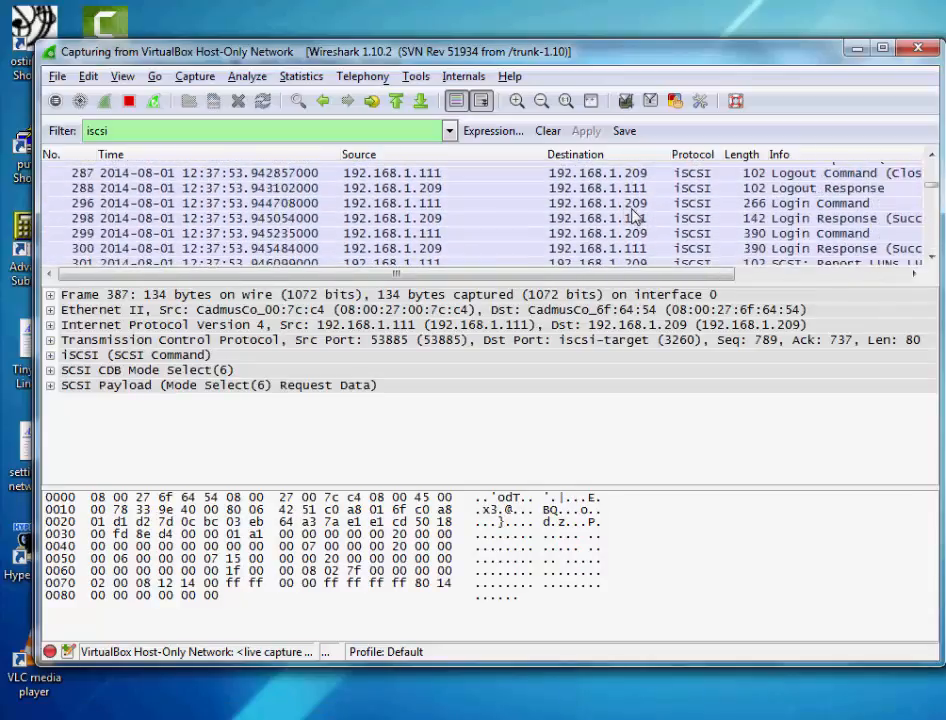
{"action": "left_click", "coordinate": [154, 102]}
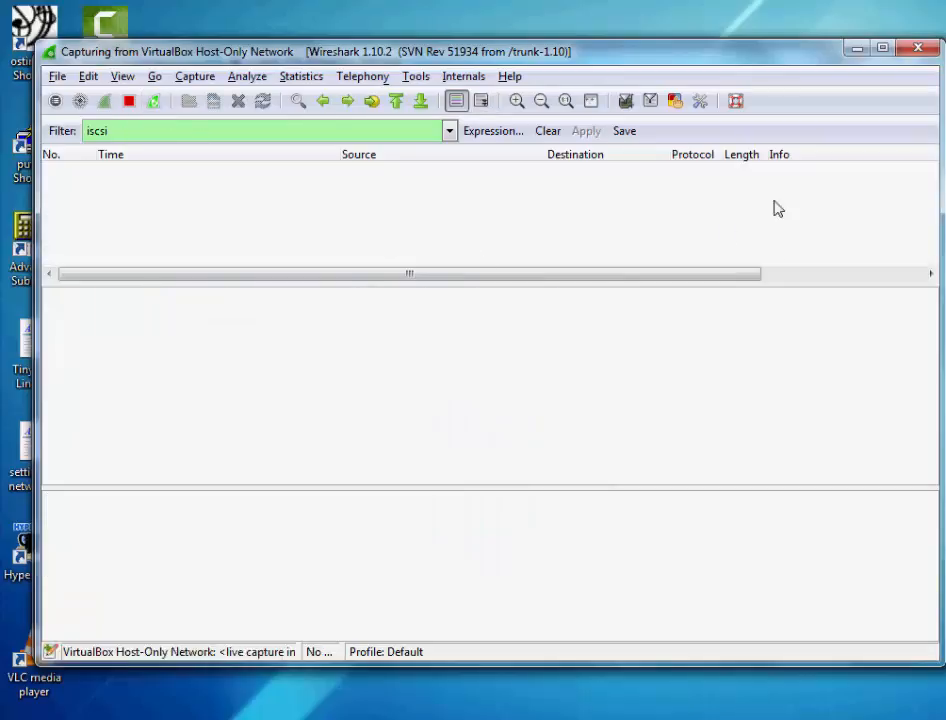
- Return to Command Prompt and run the recalled storageattach command to attach the iSCSI target to iscsi-init's SATA port 0
{"action": "left_click", "coordinate": [857, 48]}
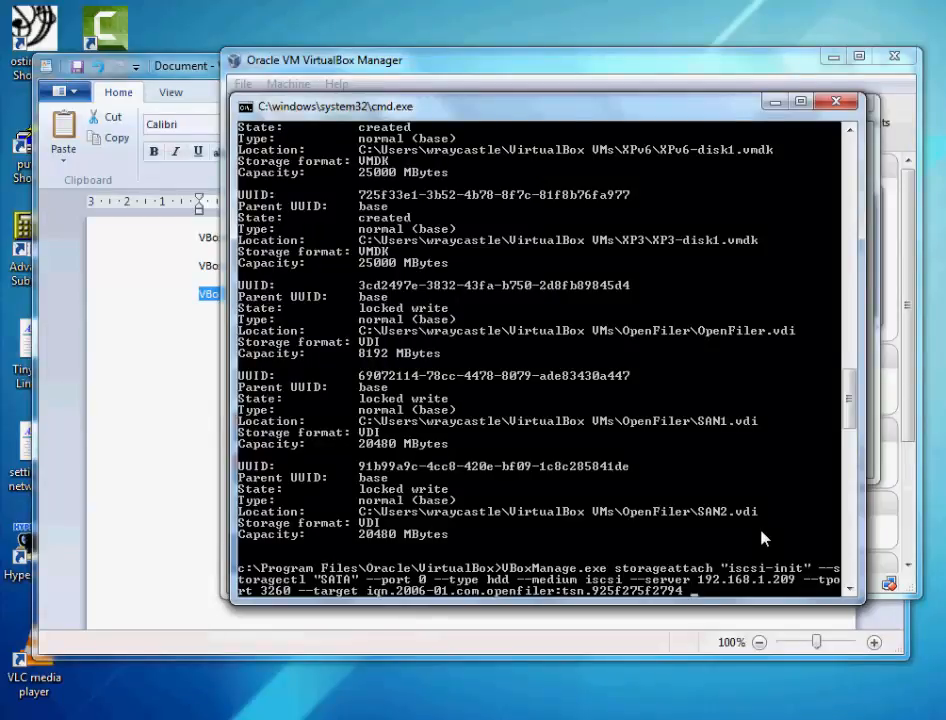
{"action": "key", "text": "Return"}
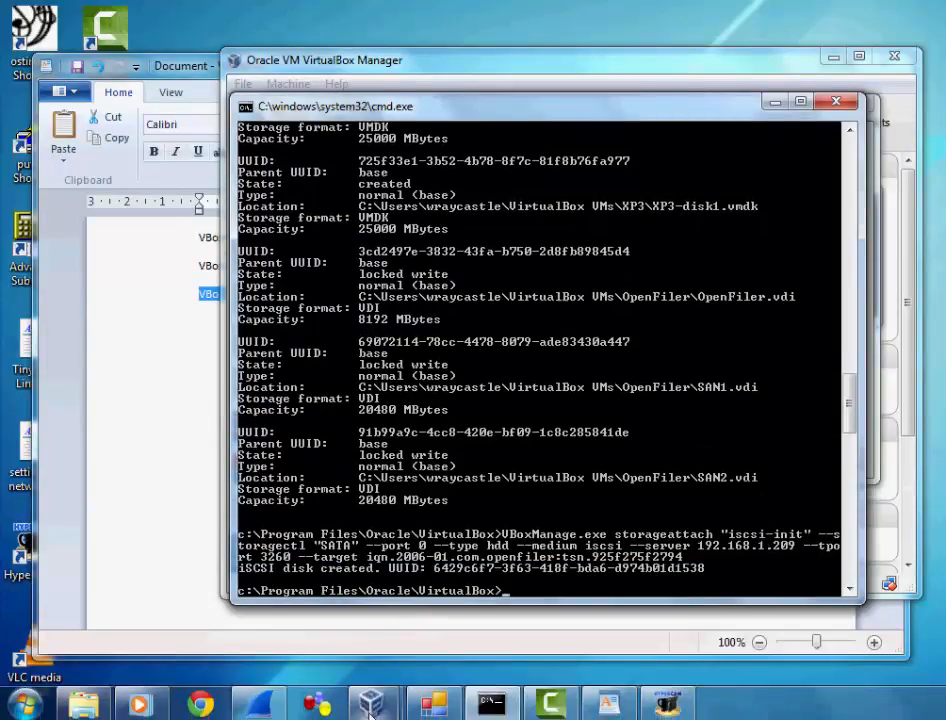
- Examine the newly captured iSCSI exchange in Wireshark, from the login commands through the LUN report and inquiry to the logout
{"action": "left_click", "coordinate": [262, 710]}
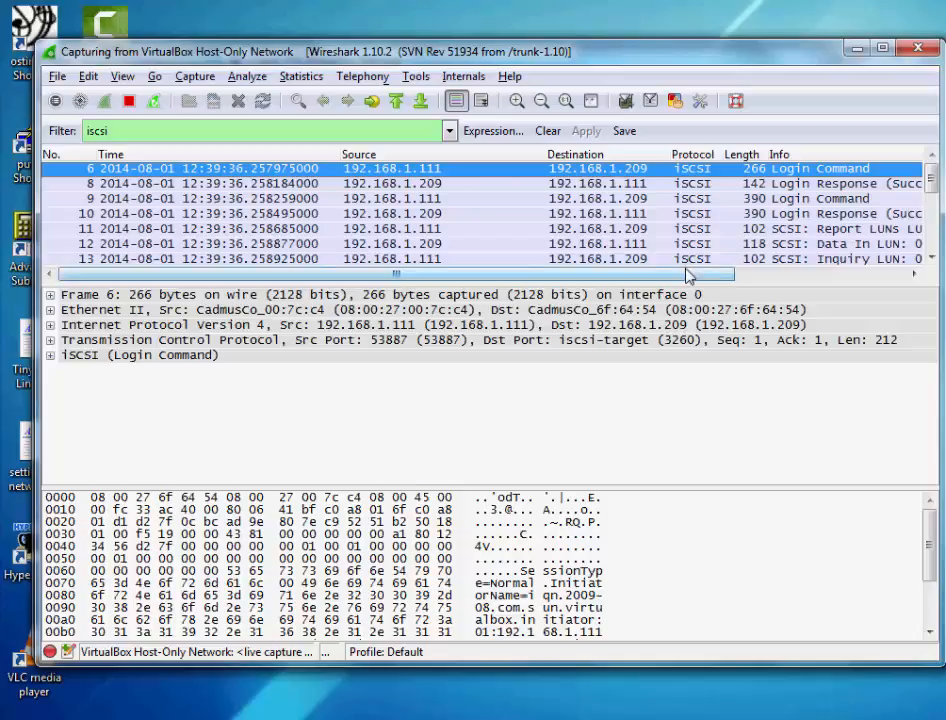
{"action": "left_click_drag", "start_coordinate": [697, 273], "coordinate": [913, 280]}
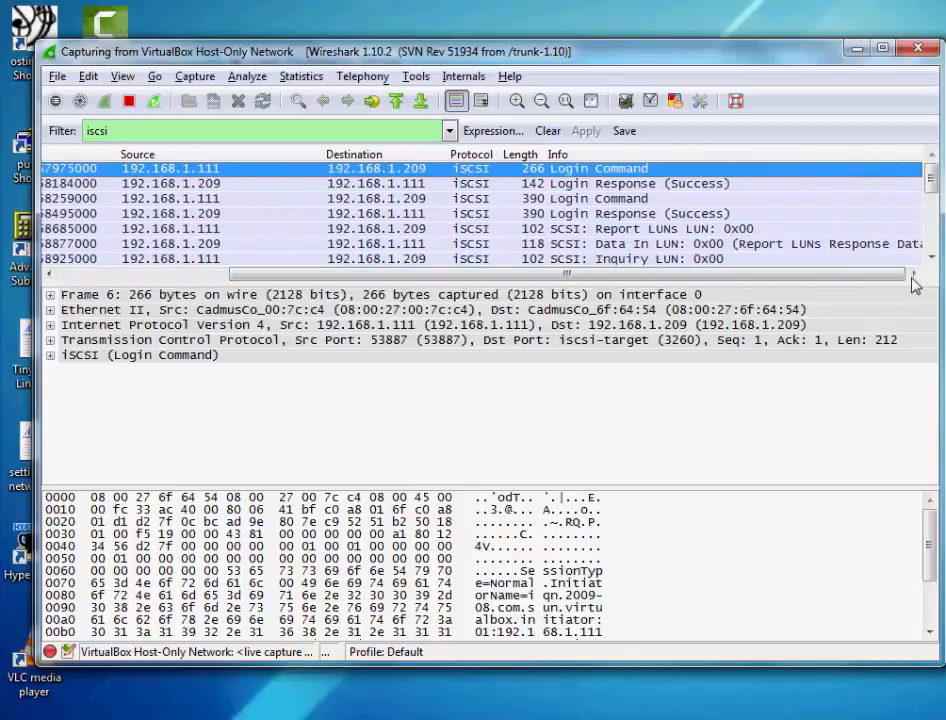
{"action": "left_click", "coordinate": [633, 187]}
{"action": "left_click", "coordinate": [633, 197]}
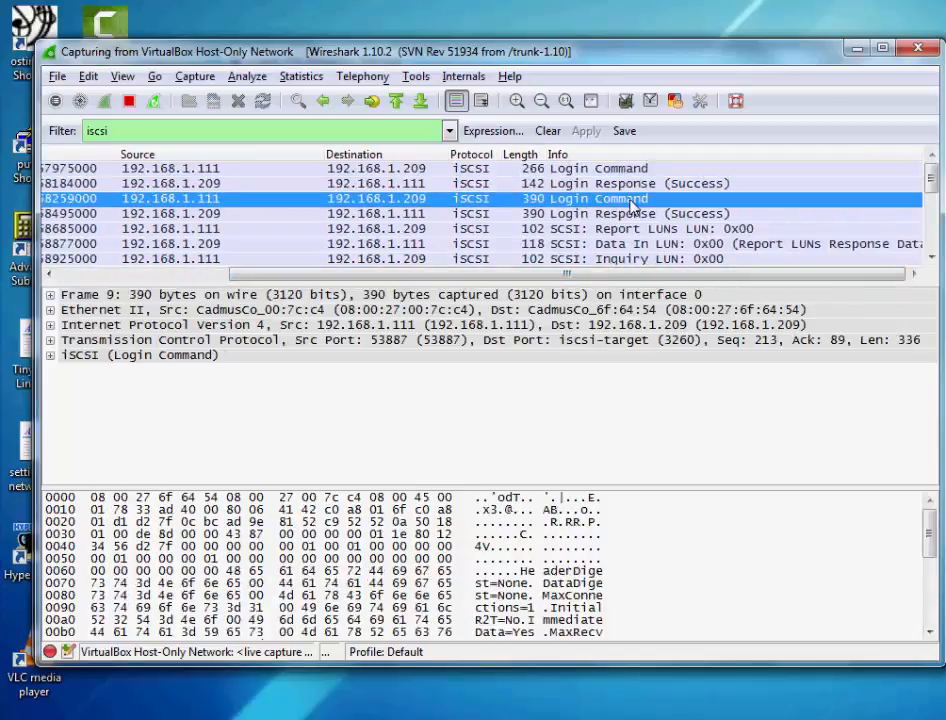
{"action": "left_click", "coordinate": [630, 214]}
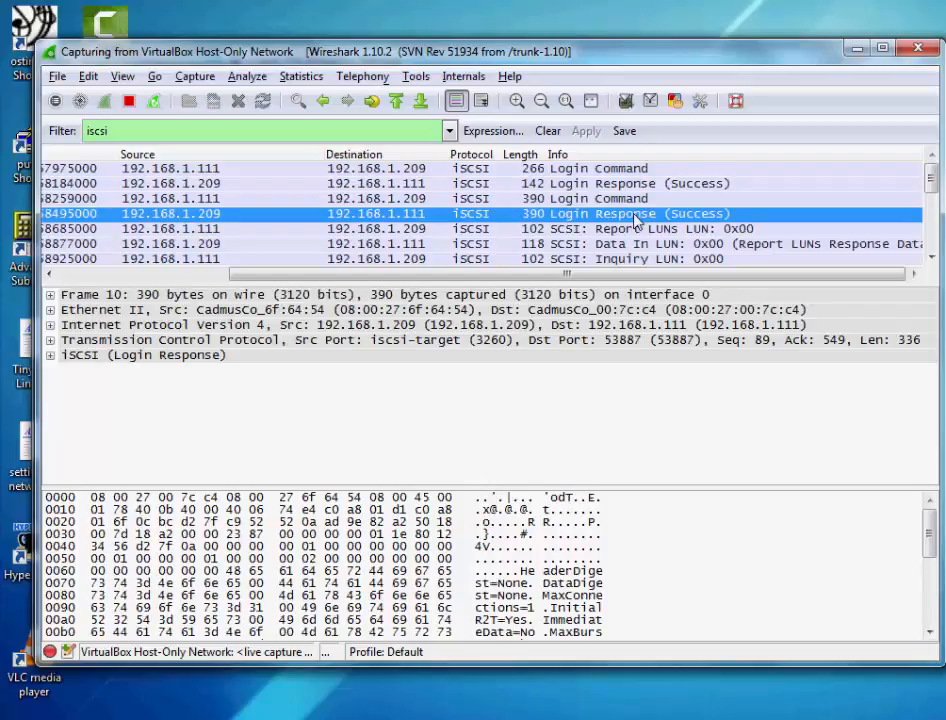
{"action": "left_click", "coordinate": [625, 231]}
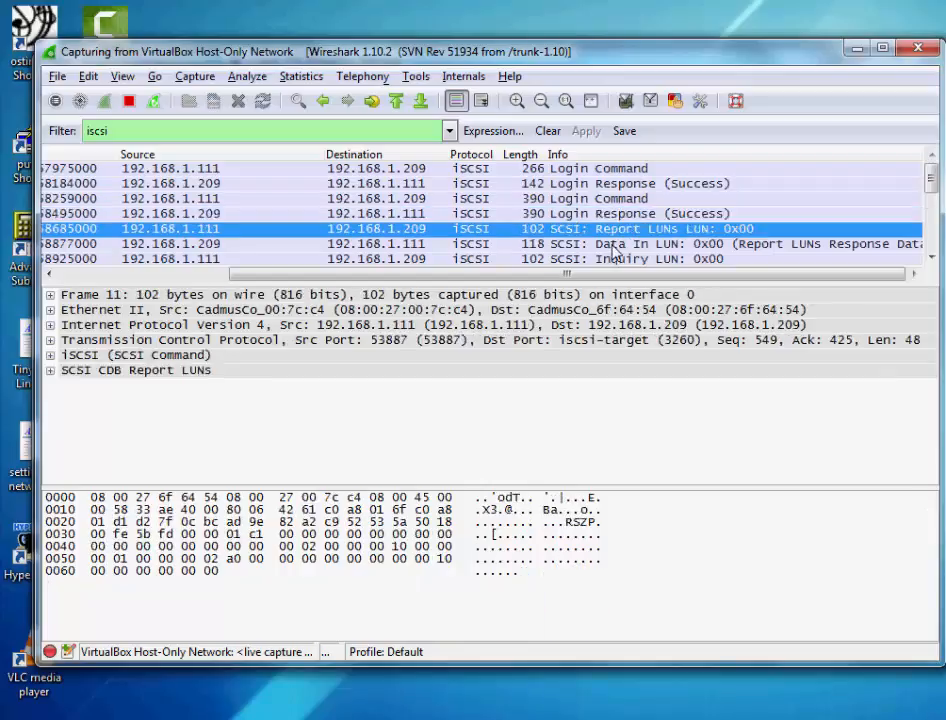
{"action": "left_click", "coordinate": [612, 244]}
{"action": "left_click", "coordinate": [613, 258]}
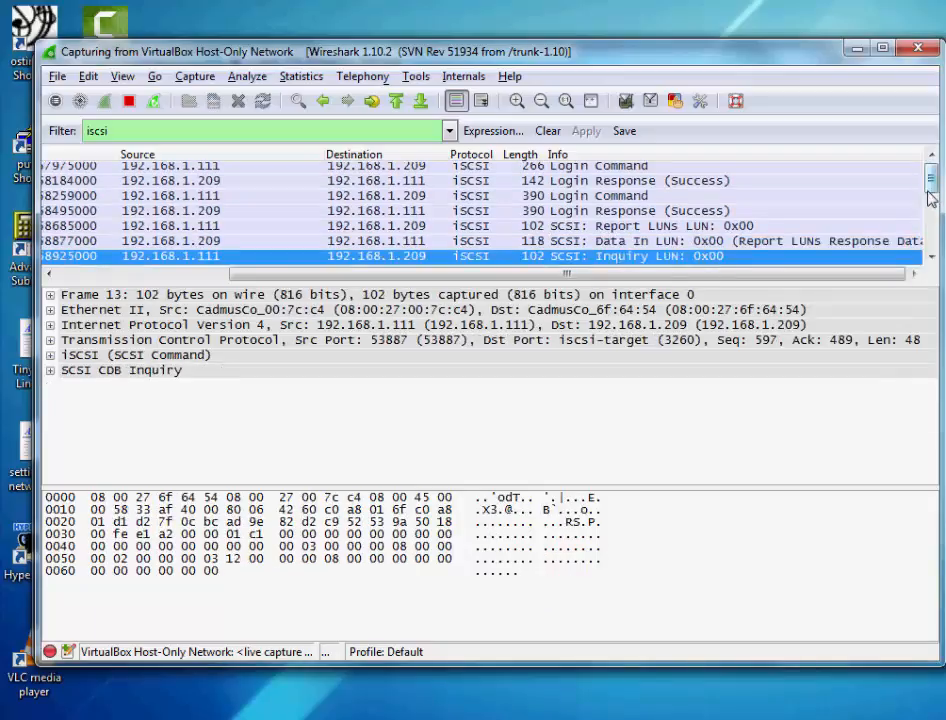
{"action": "left_click_drag", "start_coordinate": [929, 195], "coordinate": [928, 258]}
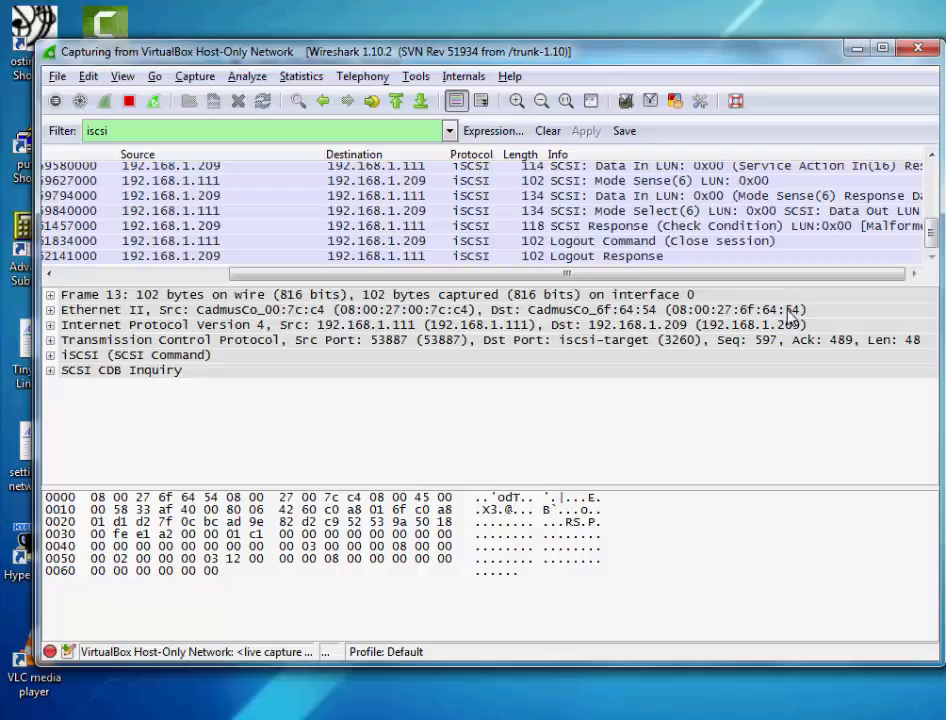
- Stop the Wireshark capture and quit Wireshark without saving the packets
{"action": "left_click", "coordinate": [129, 101]}
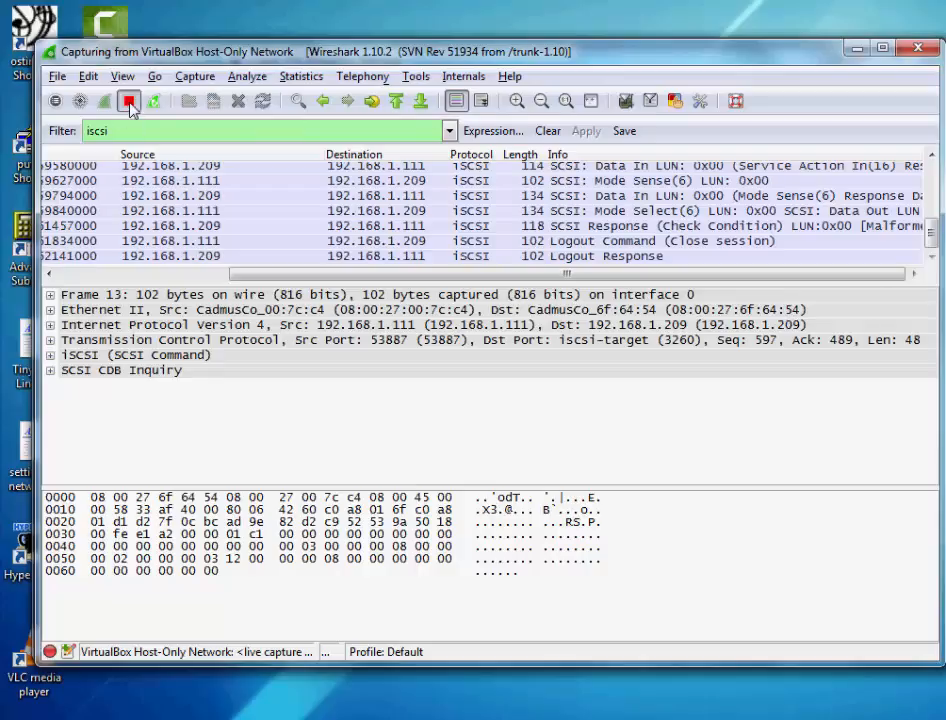
{"action": "left_click", "coordinate": [918, 47]}
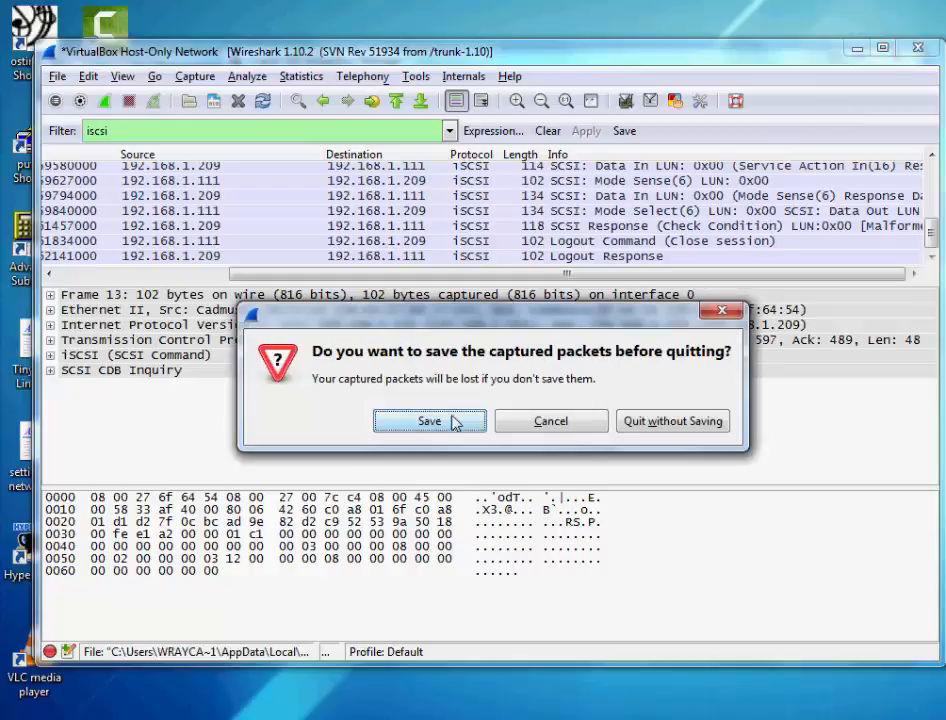
{"action": "left_click", "coordinate": [680, 424]}
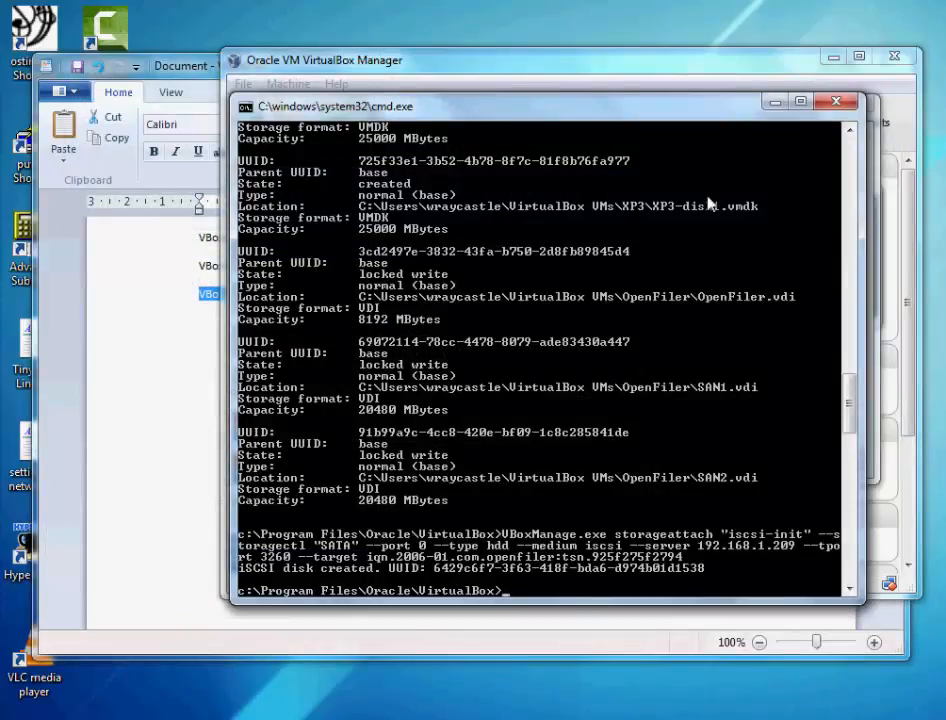
- Inspect the iSCSI disk under the SATA controller and the empty CD/DVD drive in iscsi-init's storage settings
{"action": "left_click", "coordinate": [776, 105]}
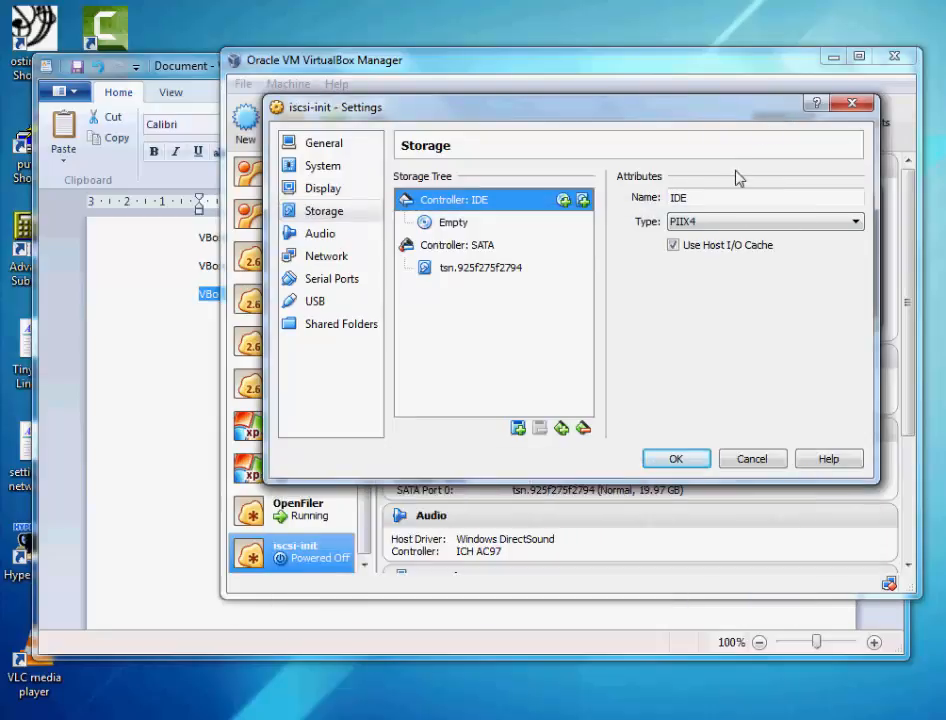
{"action": "left_click", "coordinate": [492, 270]}
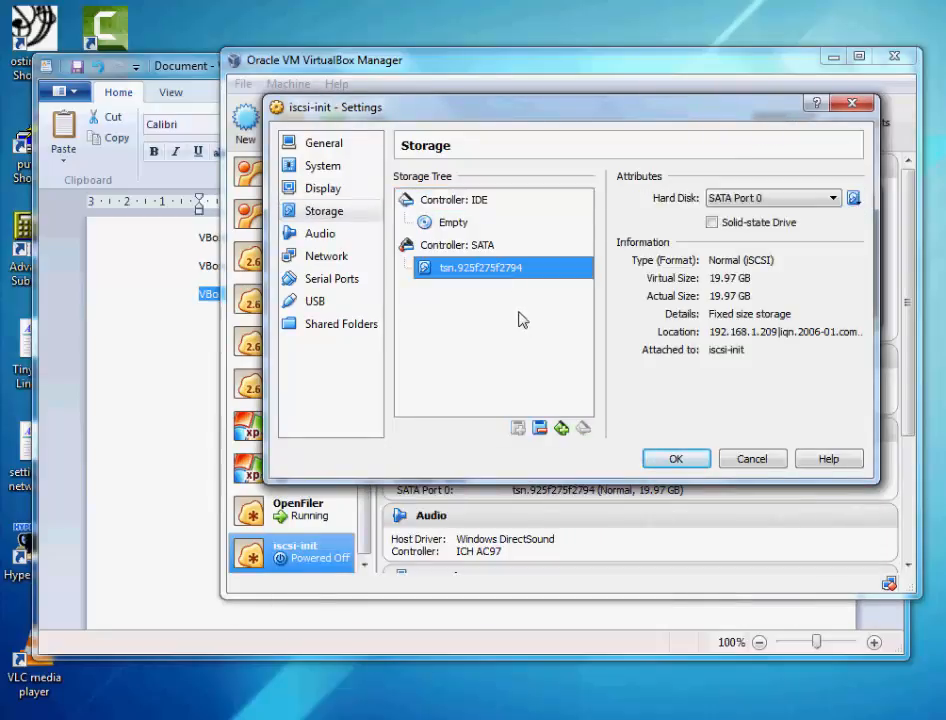
{"action": "left_click", "coordinate": [460, 223]}
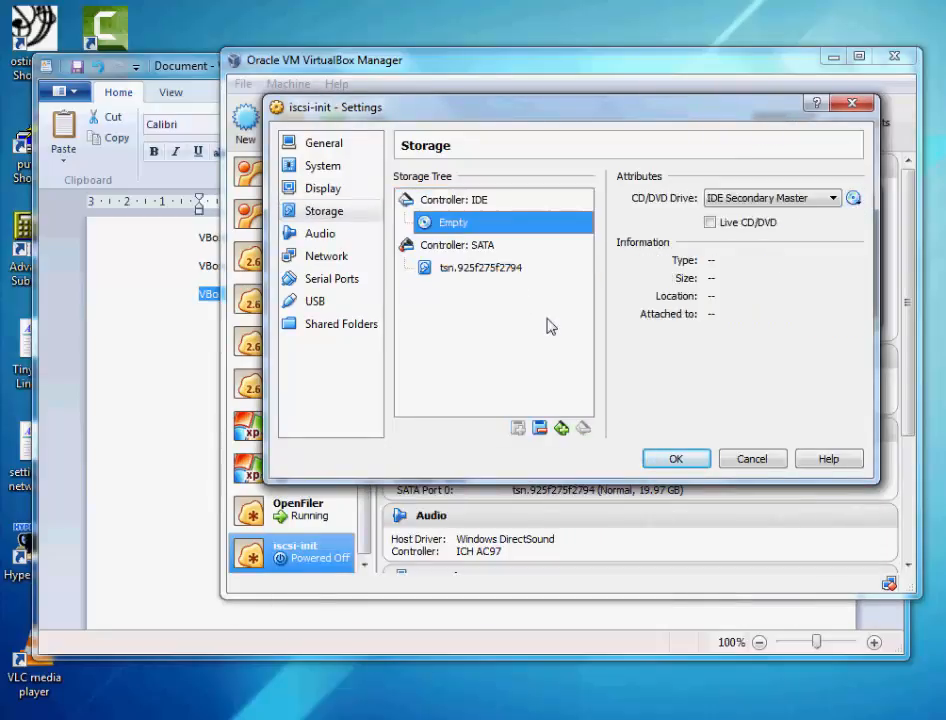